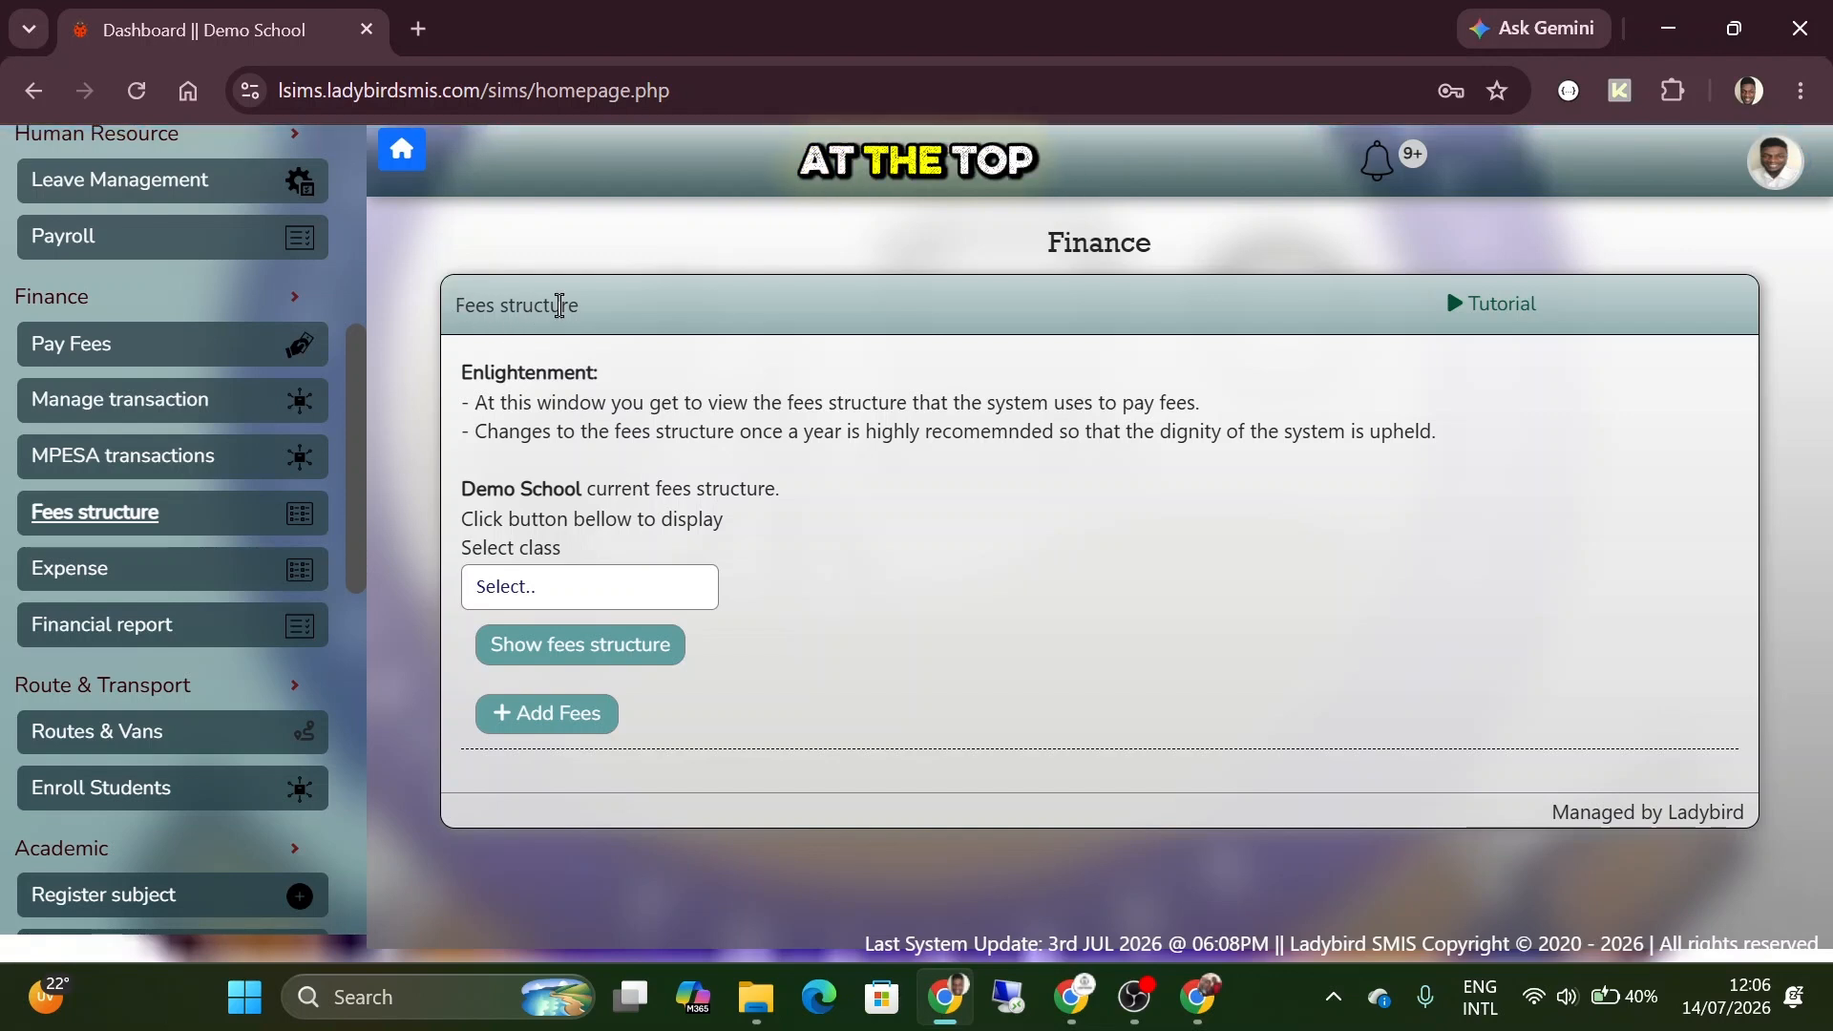
Read the introductory notes and the Demo School current fees structure heading on the Fees structure page.
drag(462, 373, 1534, 454)
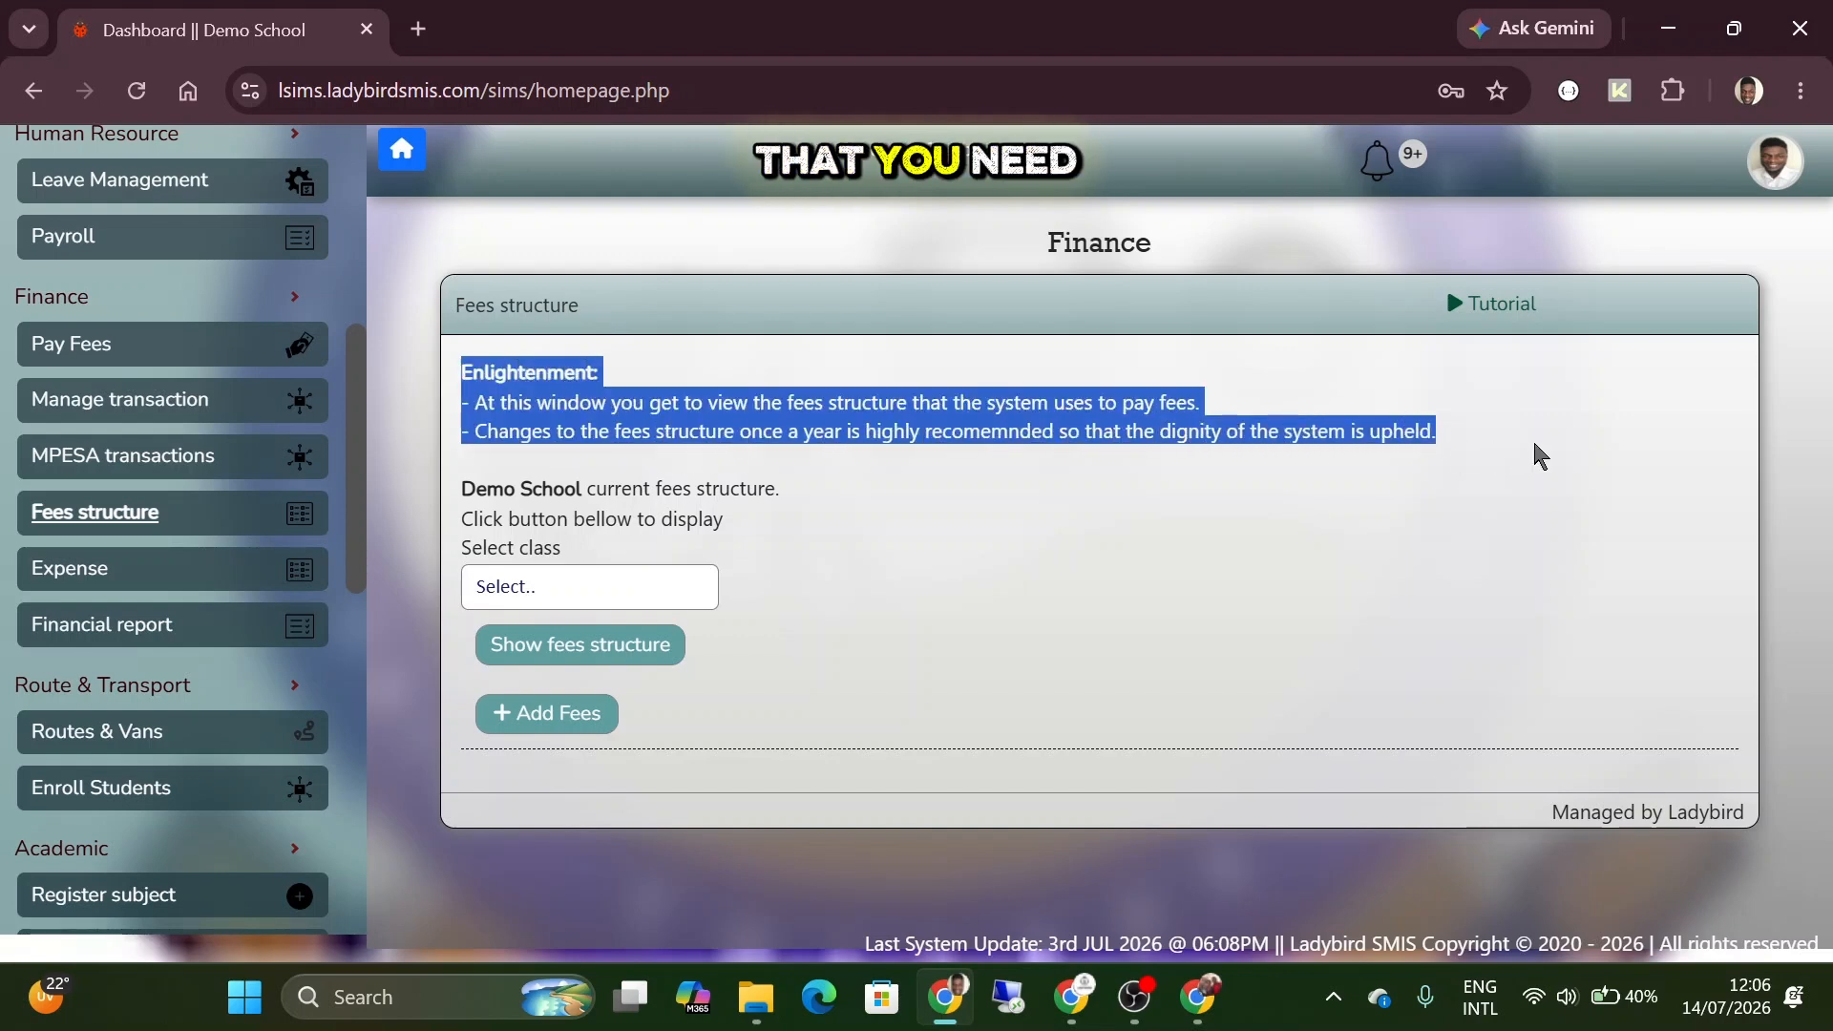
drag(462, 488, 775, 489)
click(706, 478)
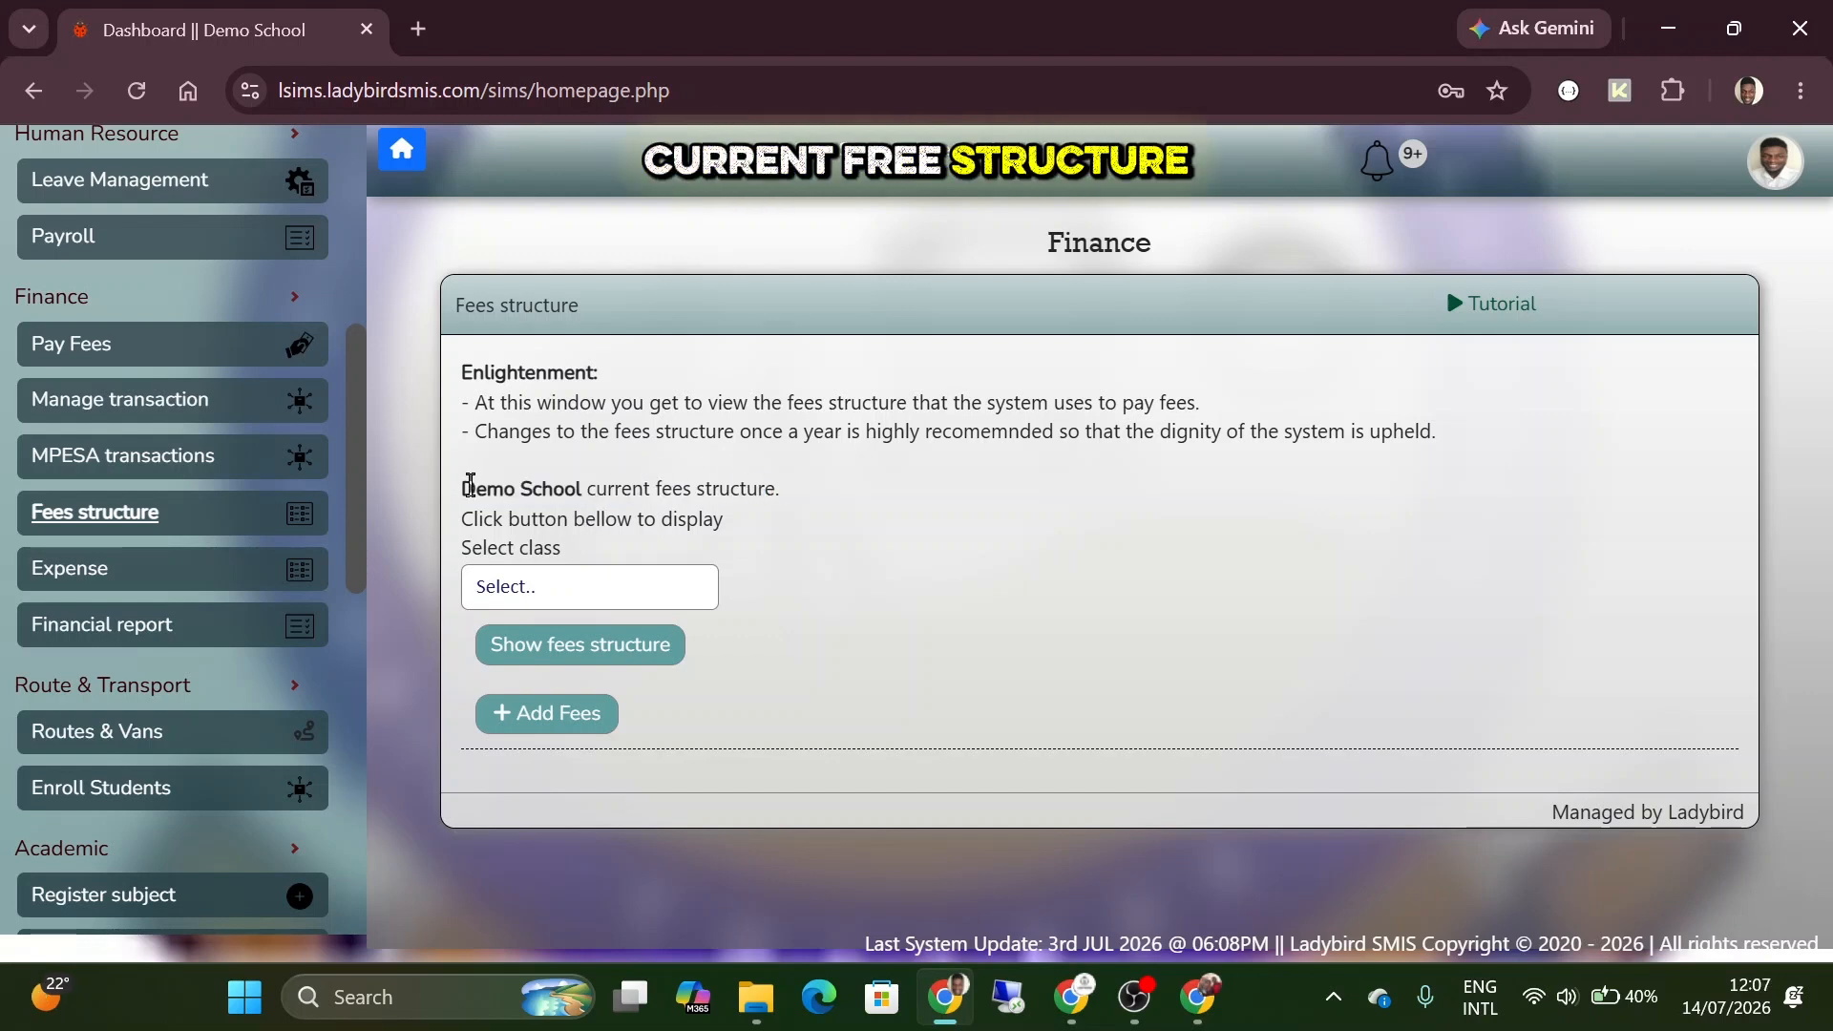
drag(474, 488, 599, 488)
click(599, 480)
Look through the available classes, choose Grade 3 and display its fees structure.
click(553, 586)
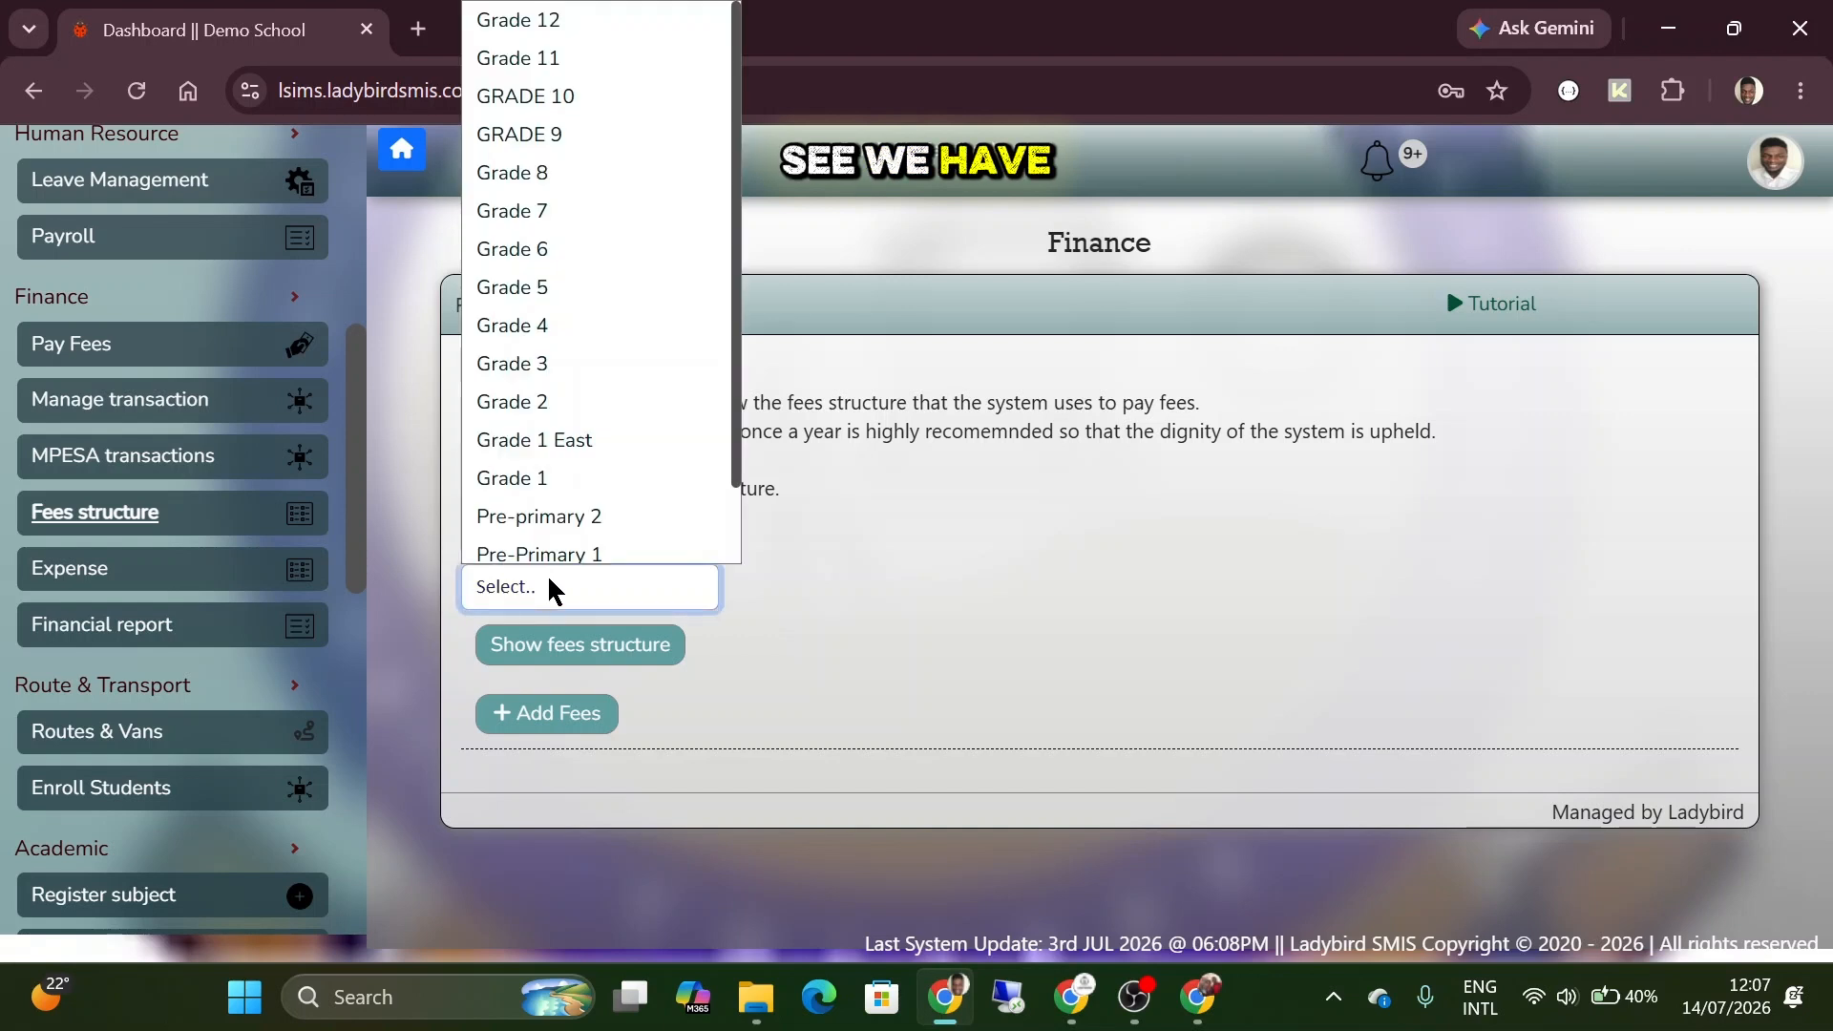
click(554, 587)
click(553, 588)
click(552, 586)
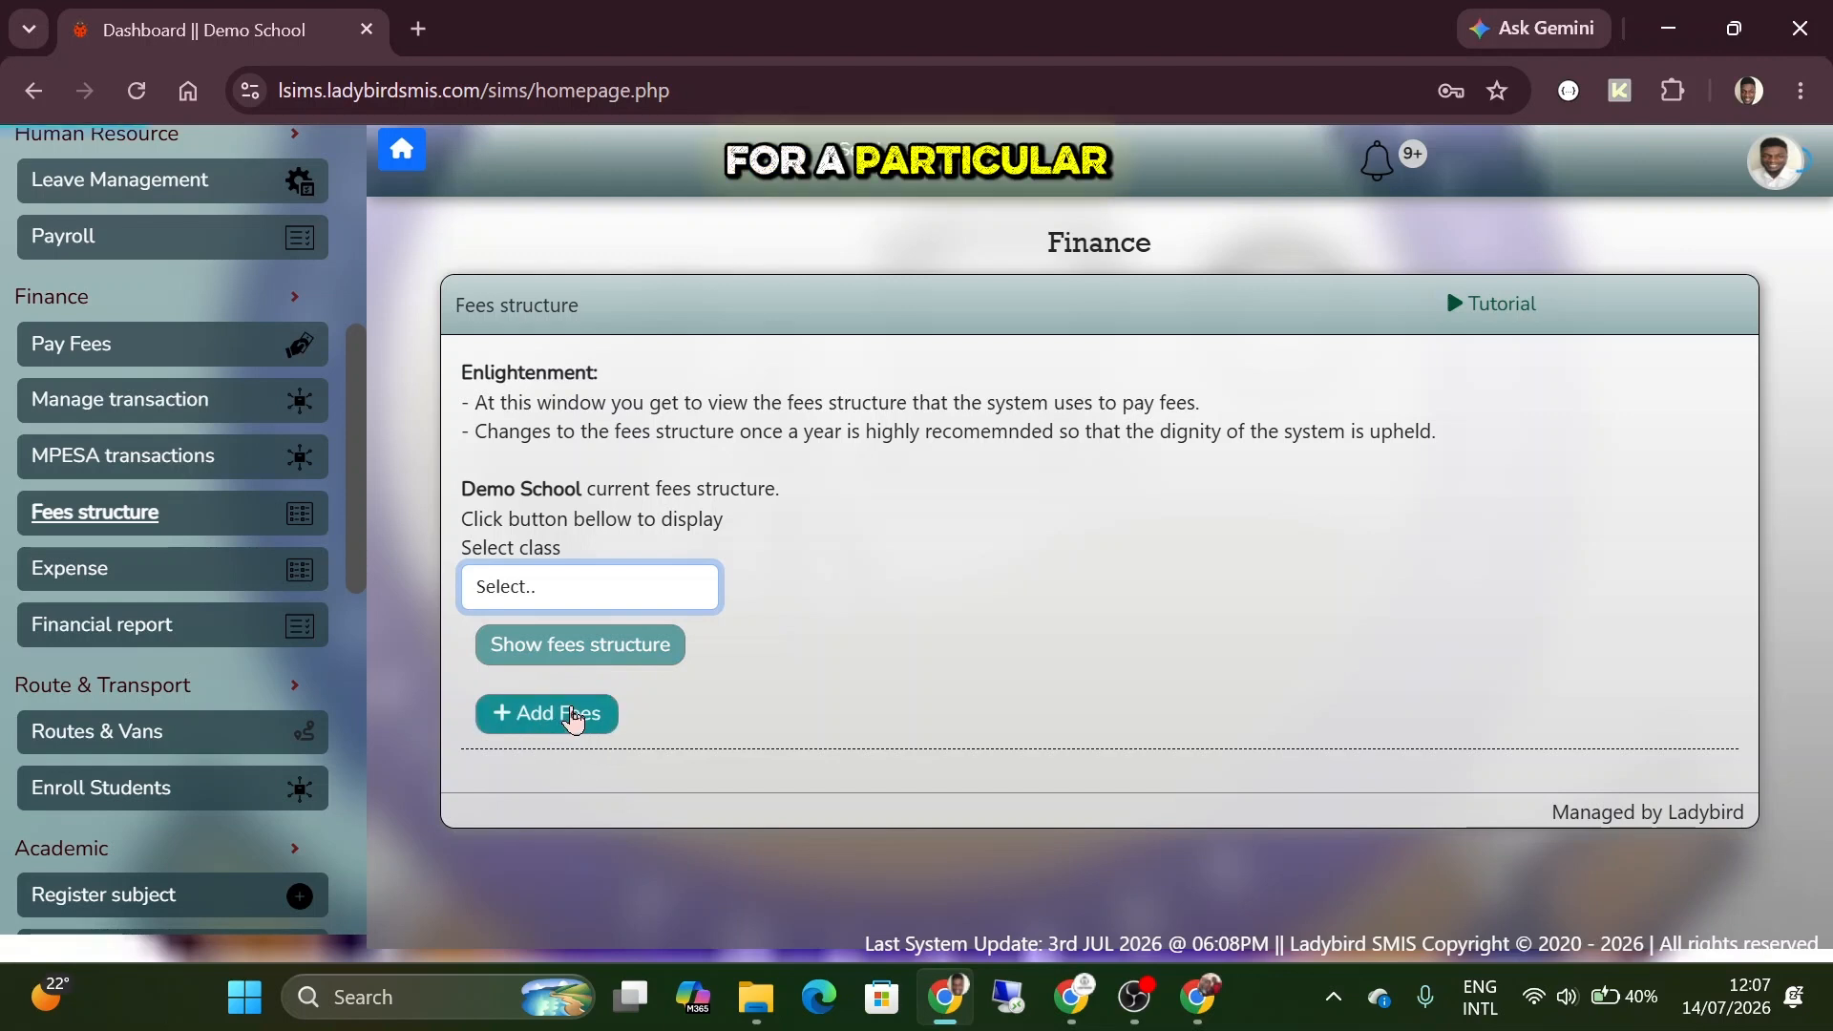
click(611, 591)
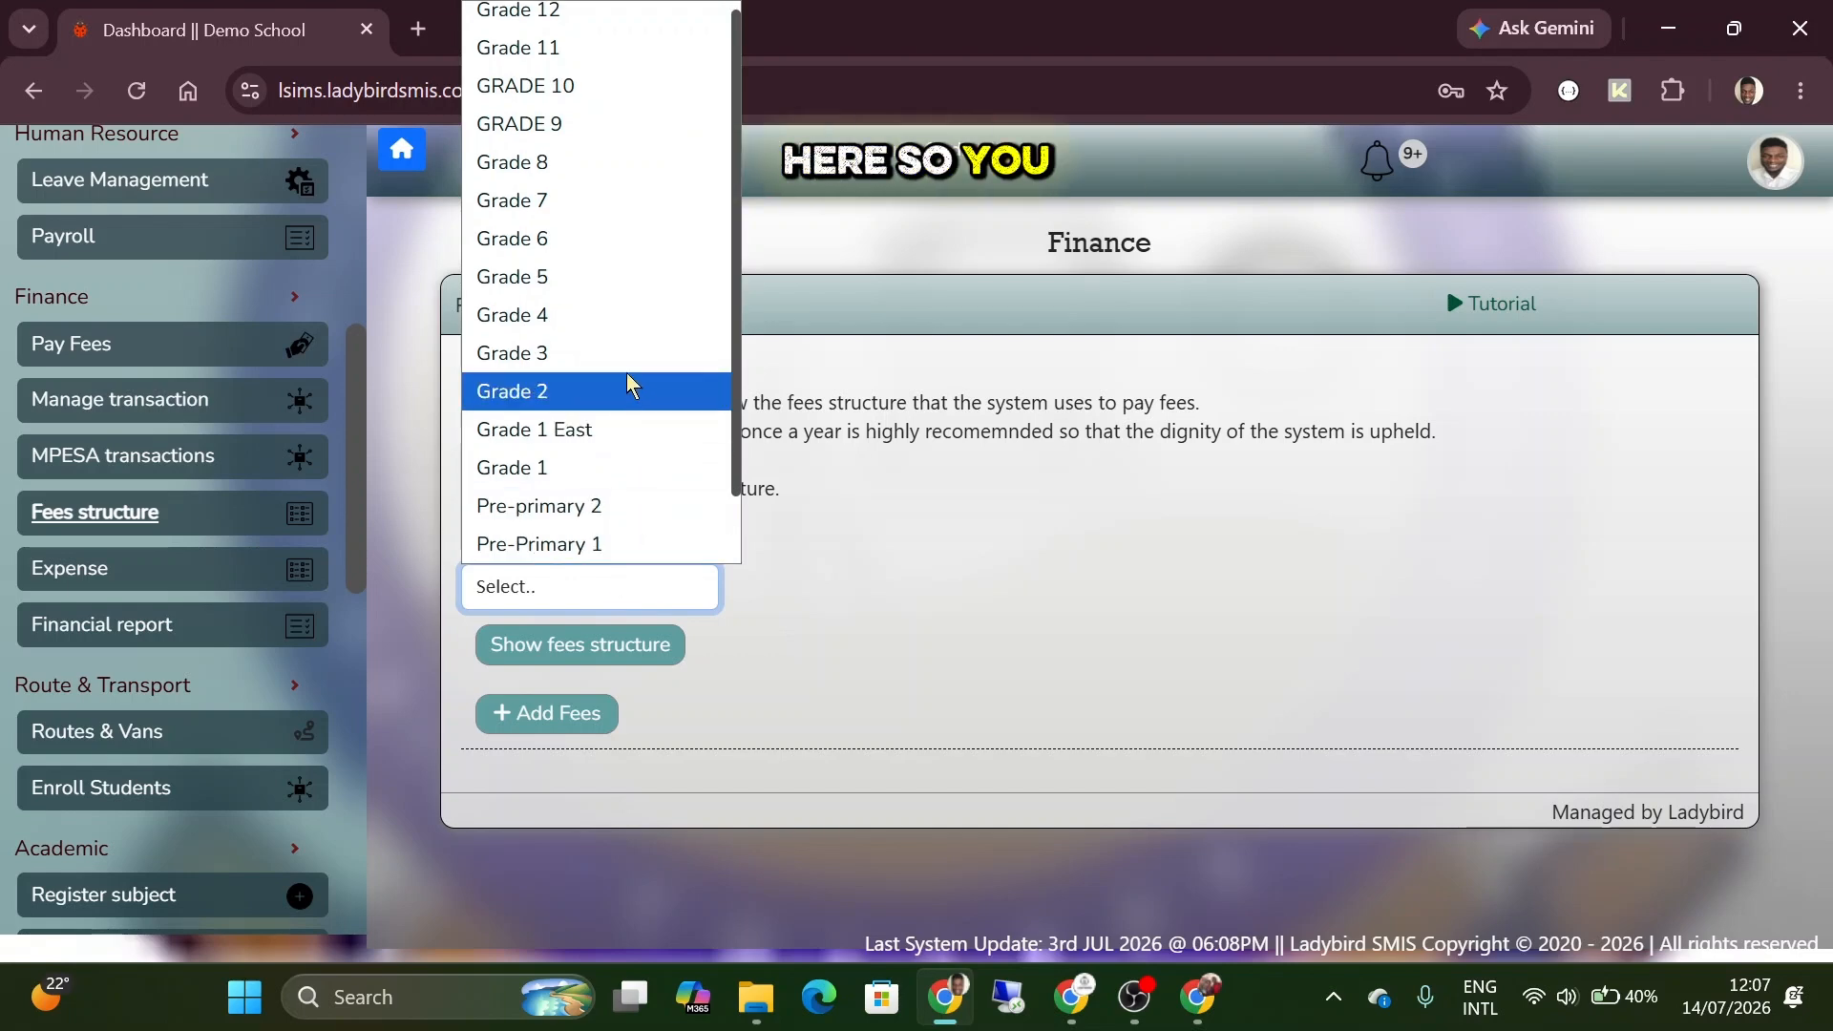
click(621, 372)
click(632, 645)
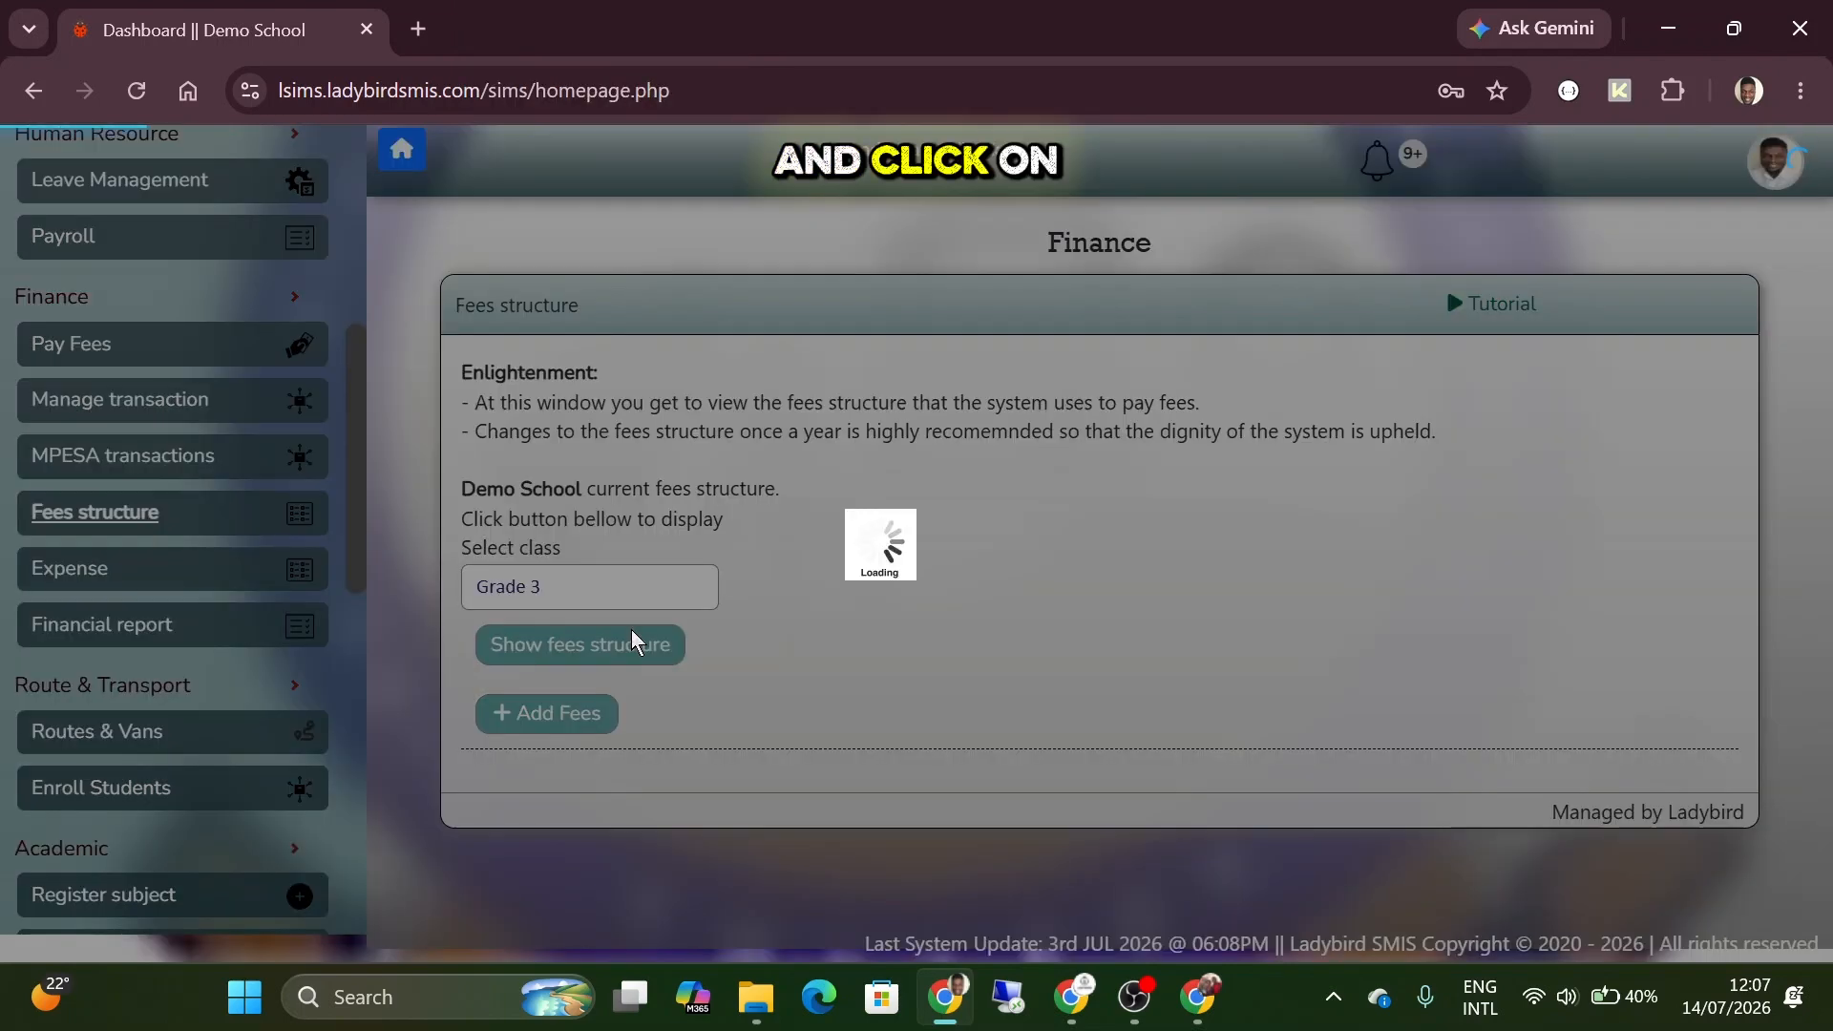
scroll(838, 637, down, 3)
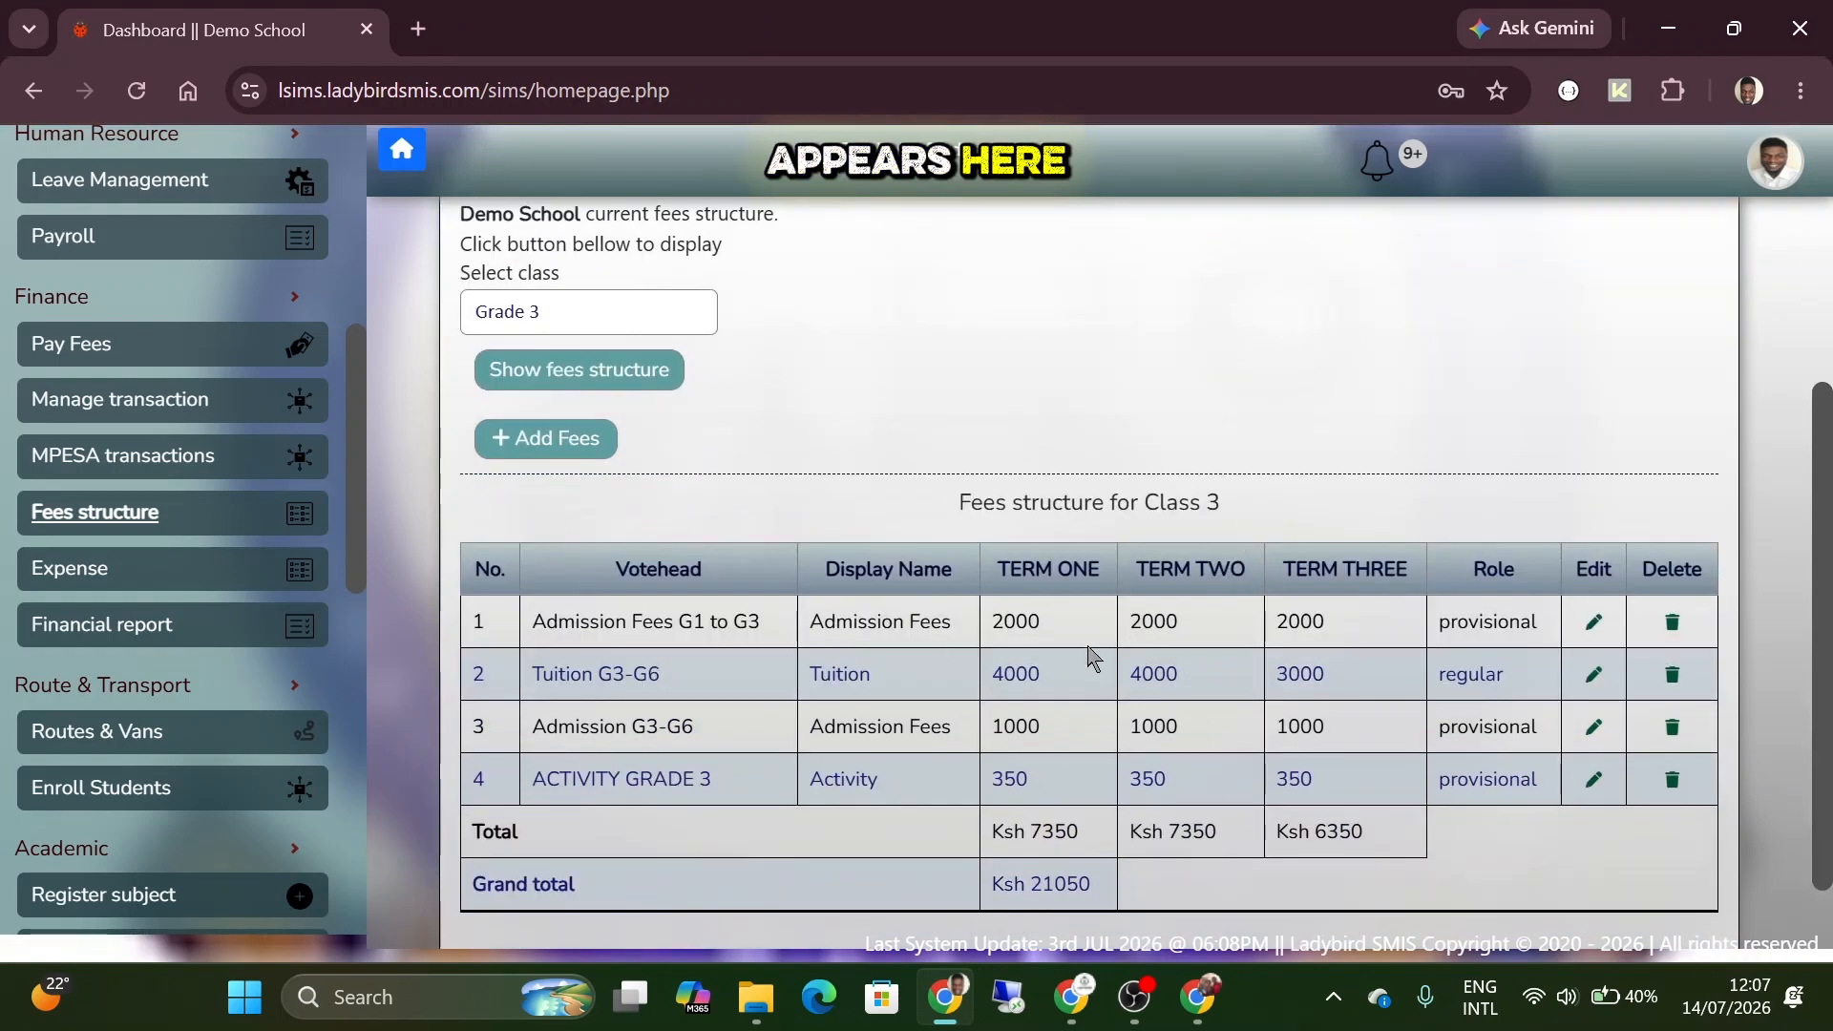
scroll(1096, 663, down, 1)
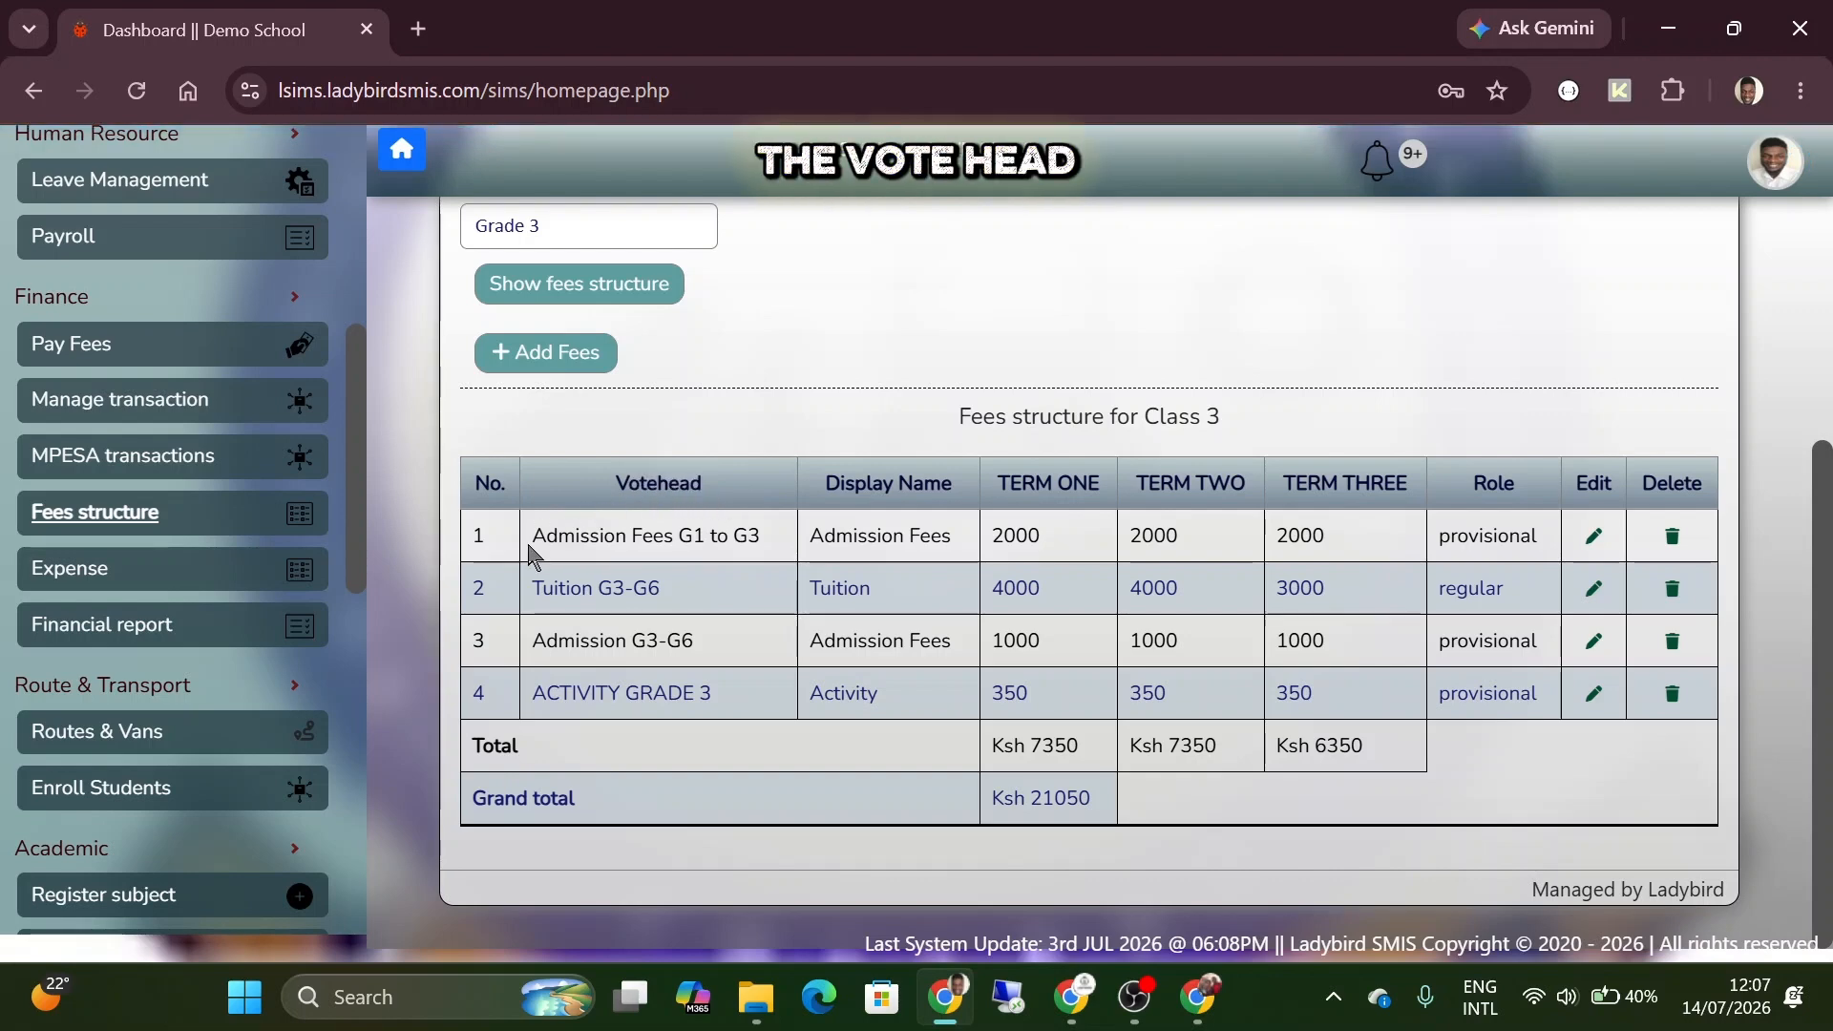
Compare the votehead and the display name of the Admission Fees G1 to G3 entry.
drag(531, 539, 964, 554)
click(964, 554)
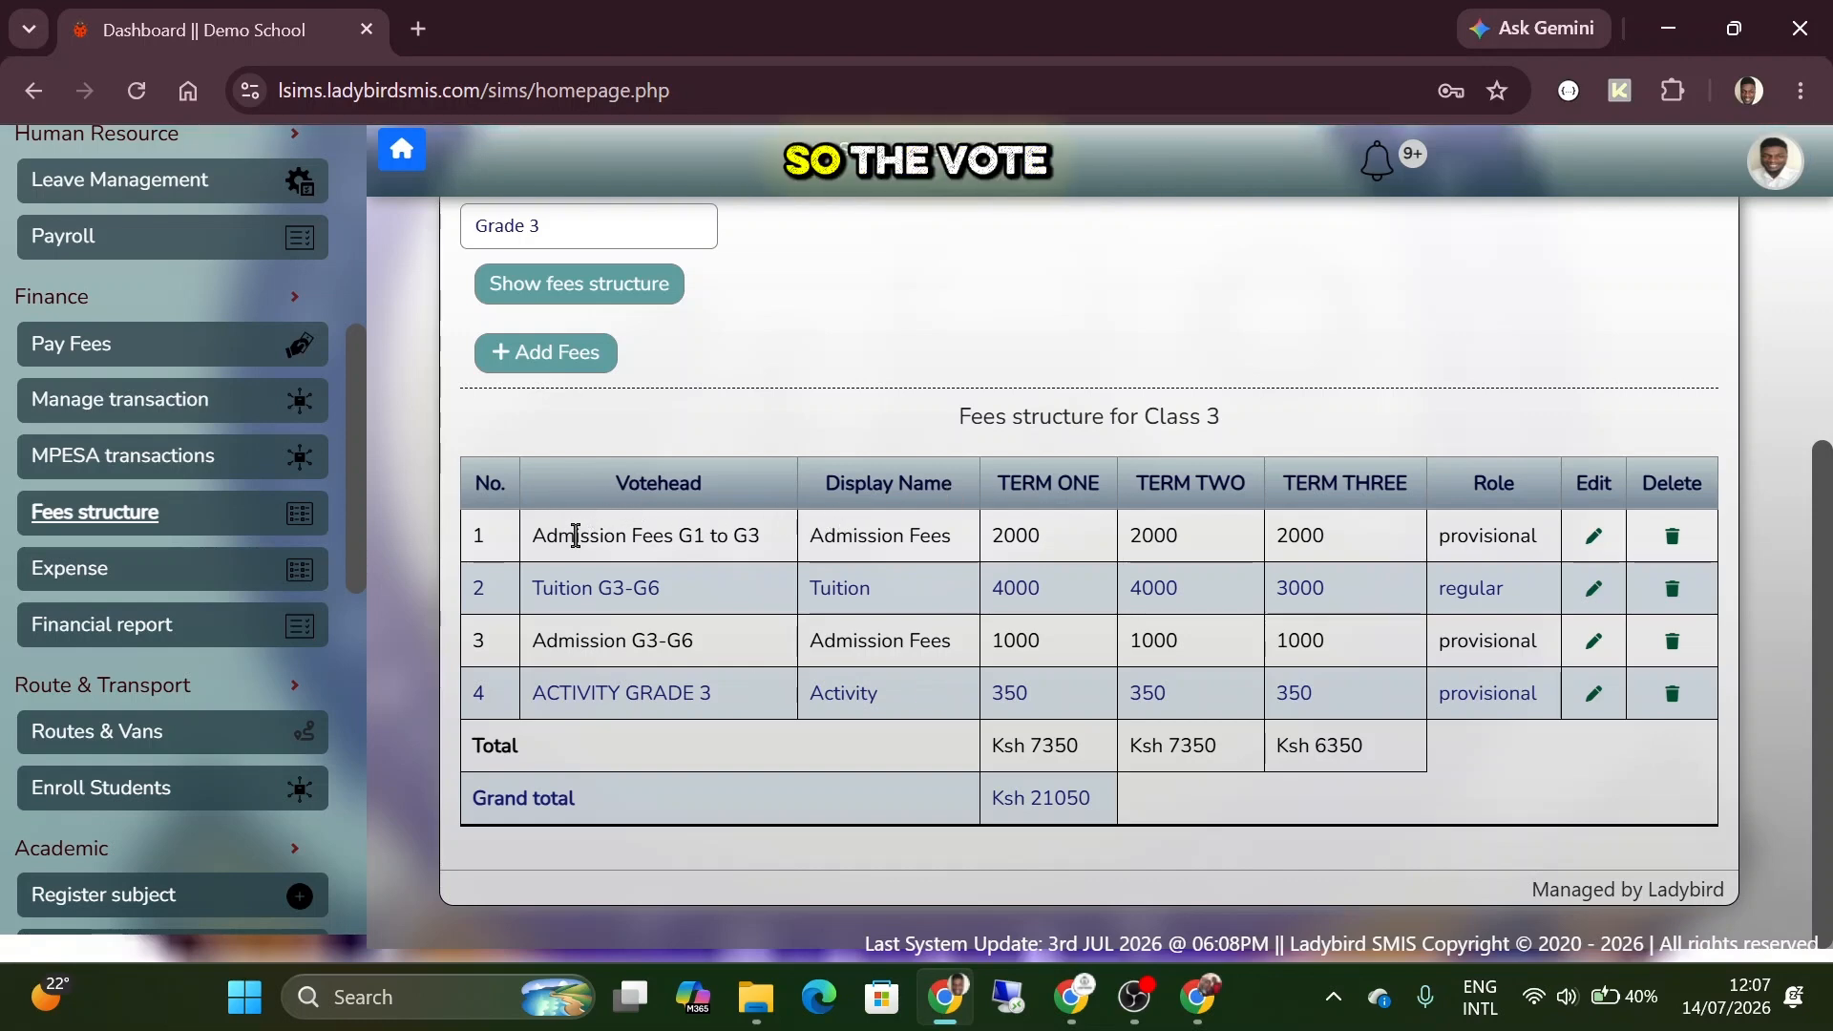
triple_click(631, 535)
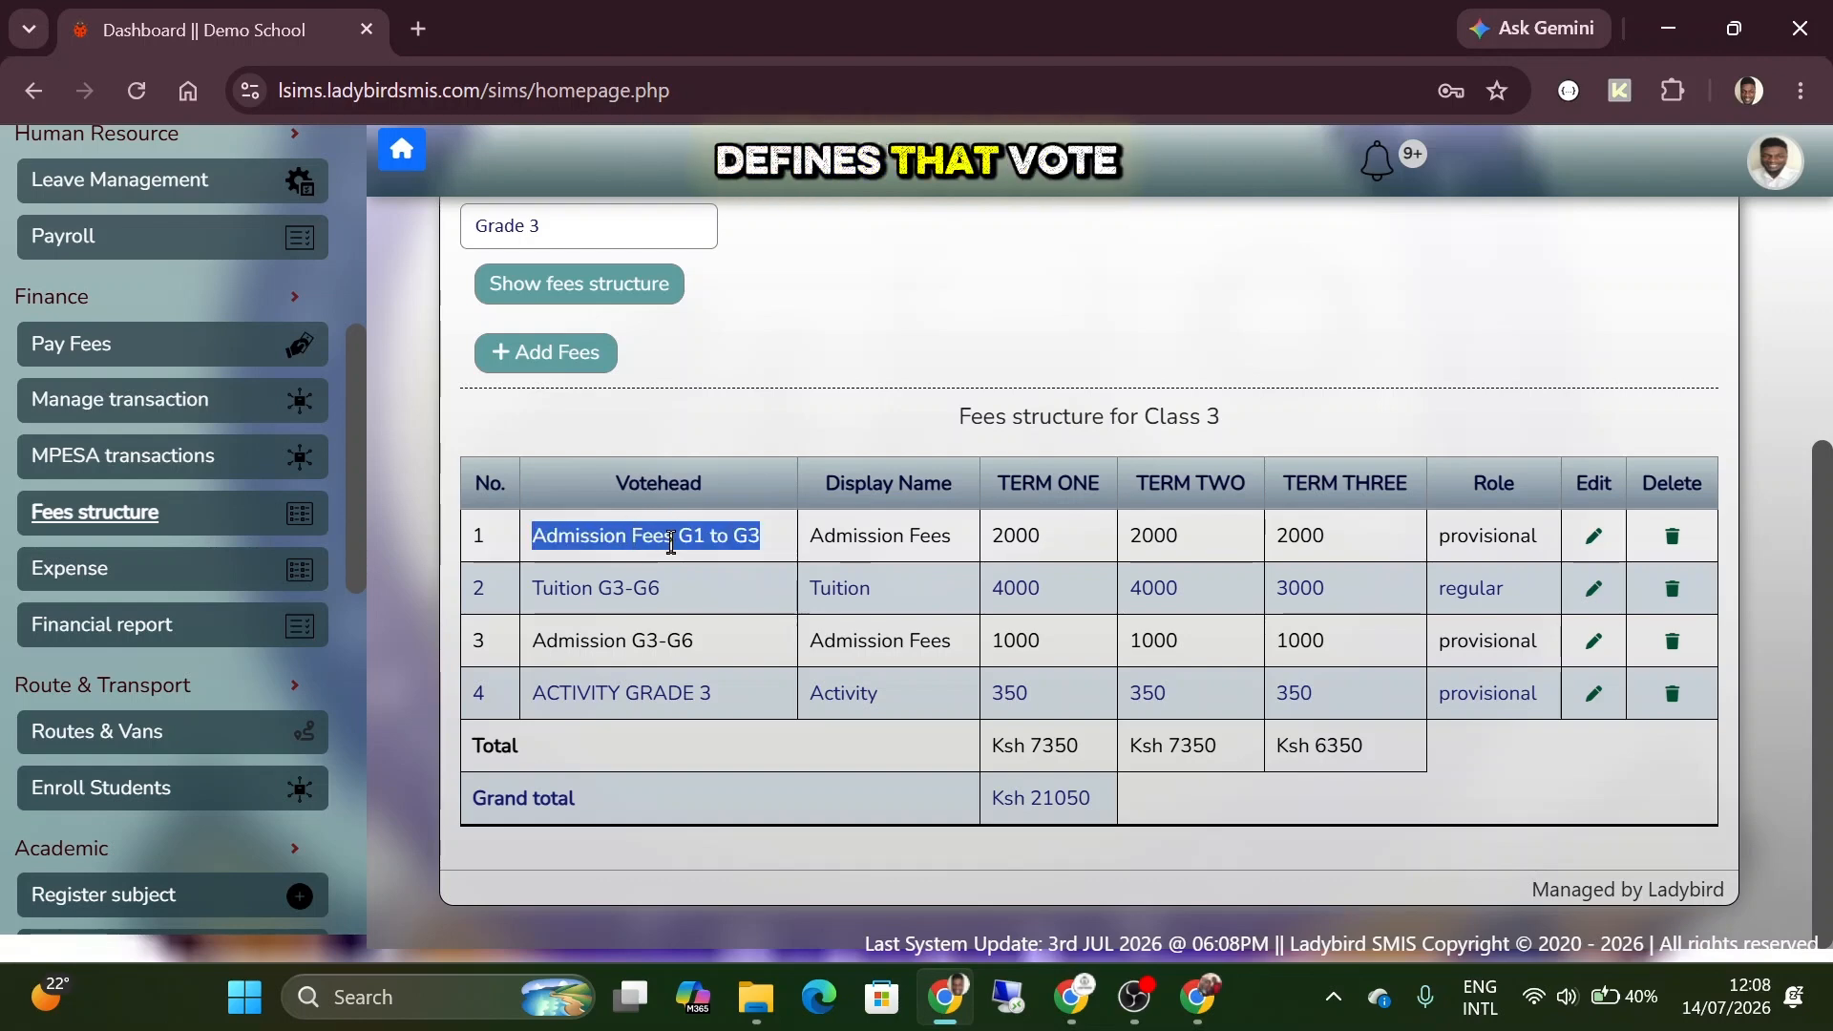
click(672, 543)
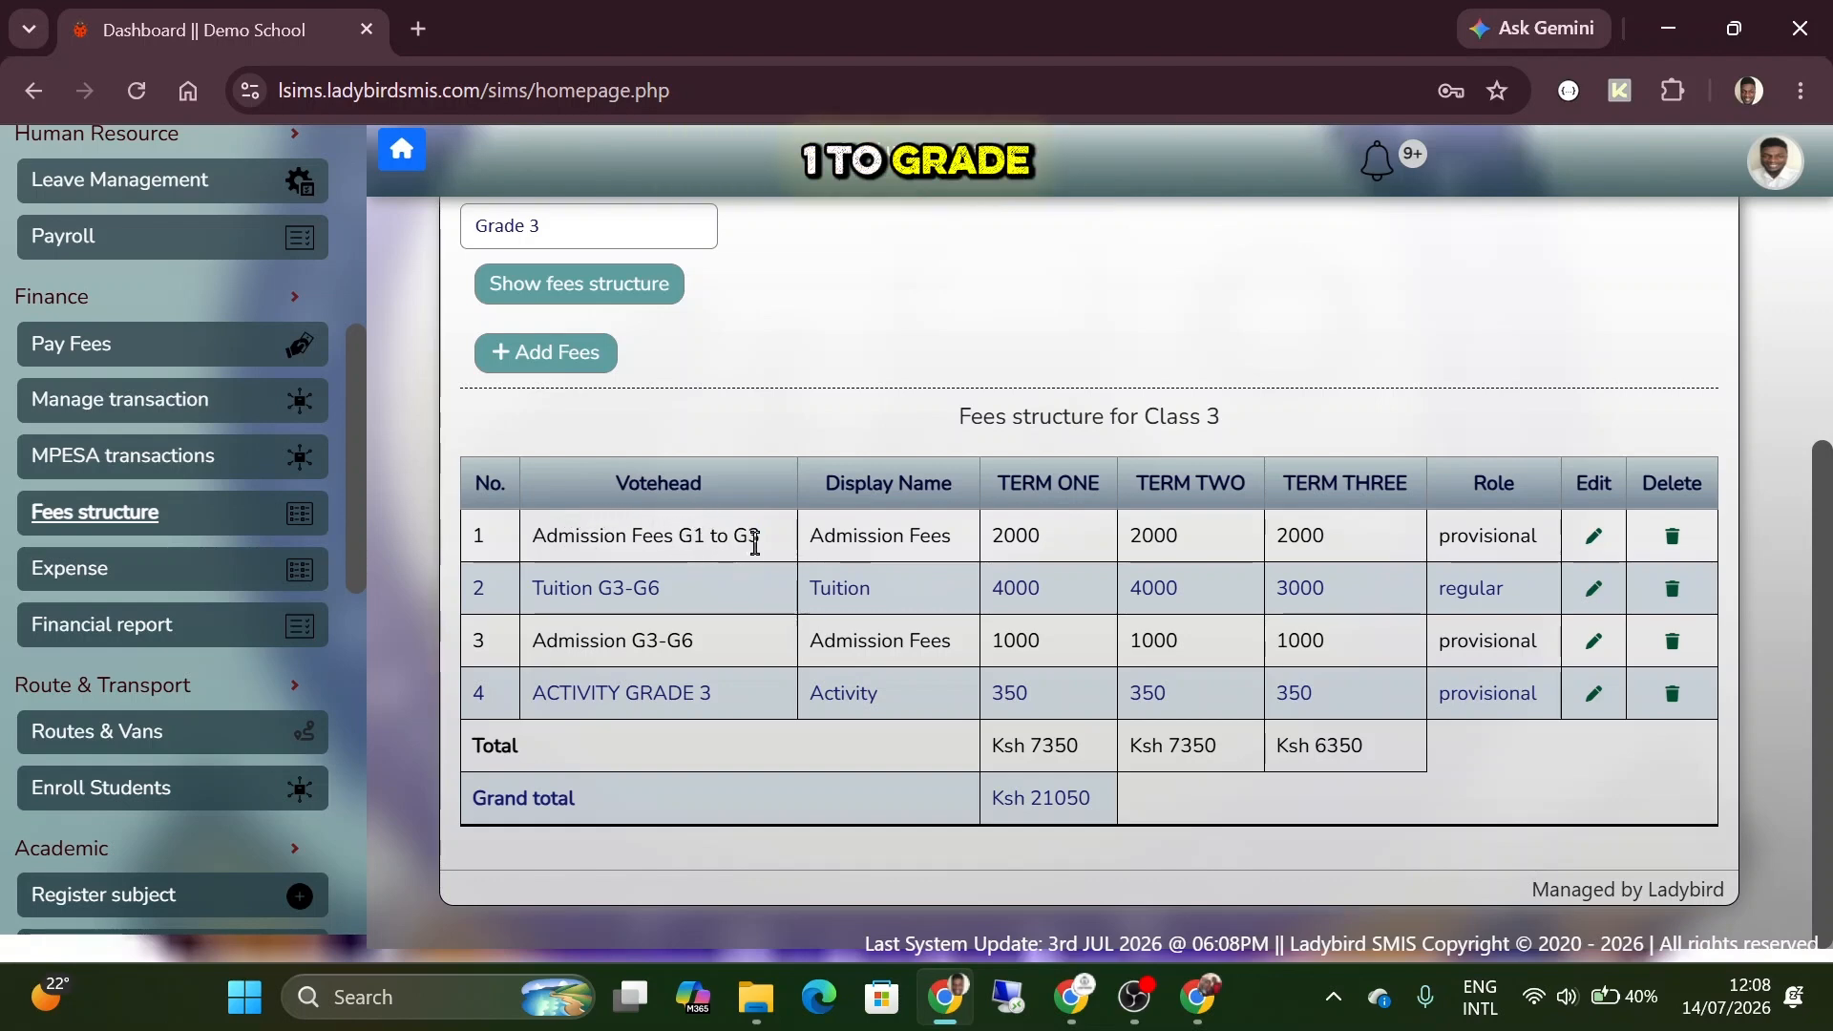
drag(813, 536, 966, 536)
click(972, 543)
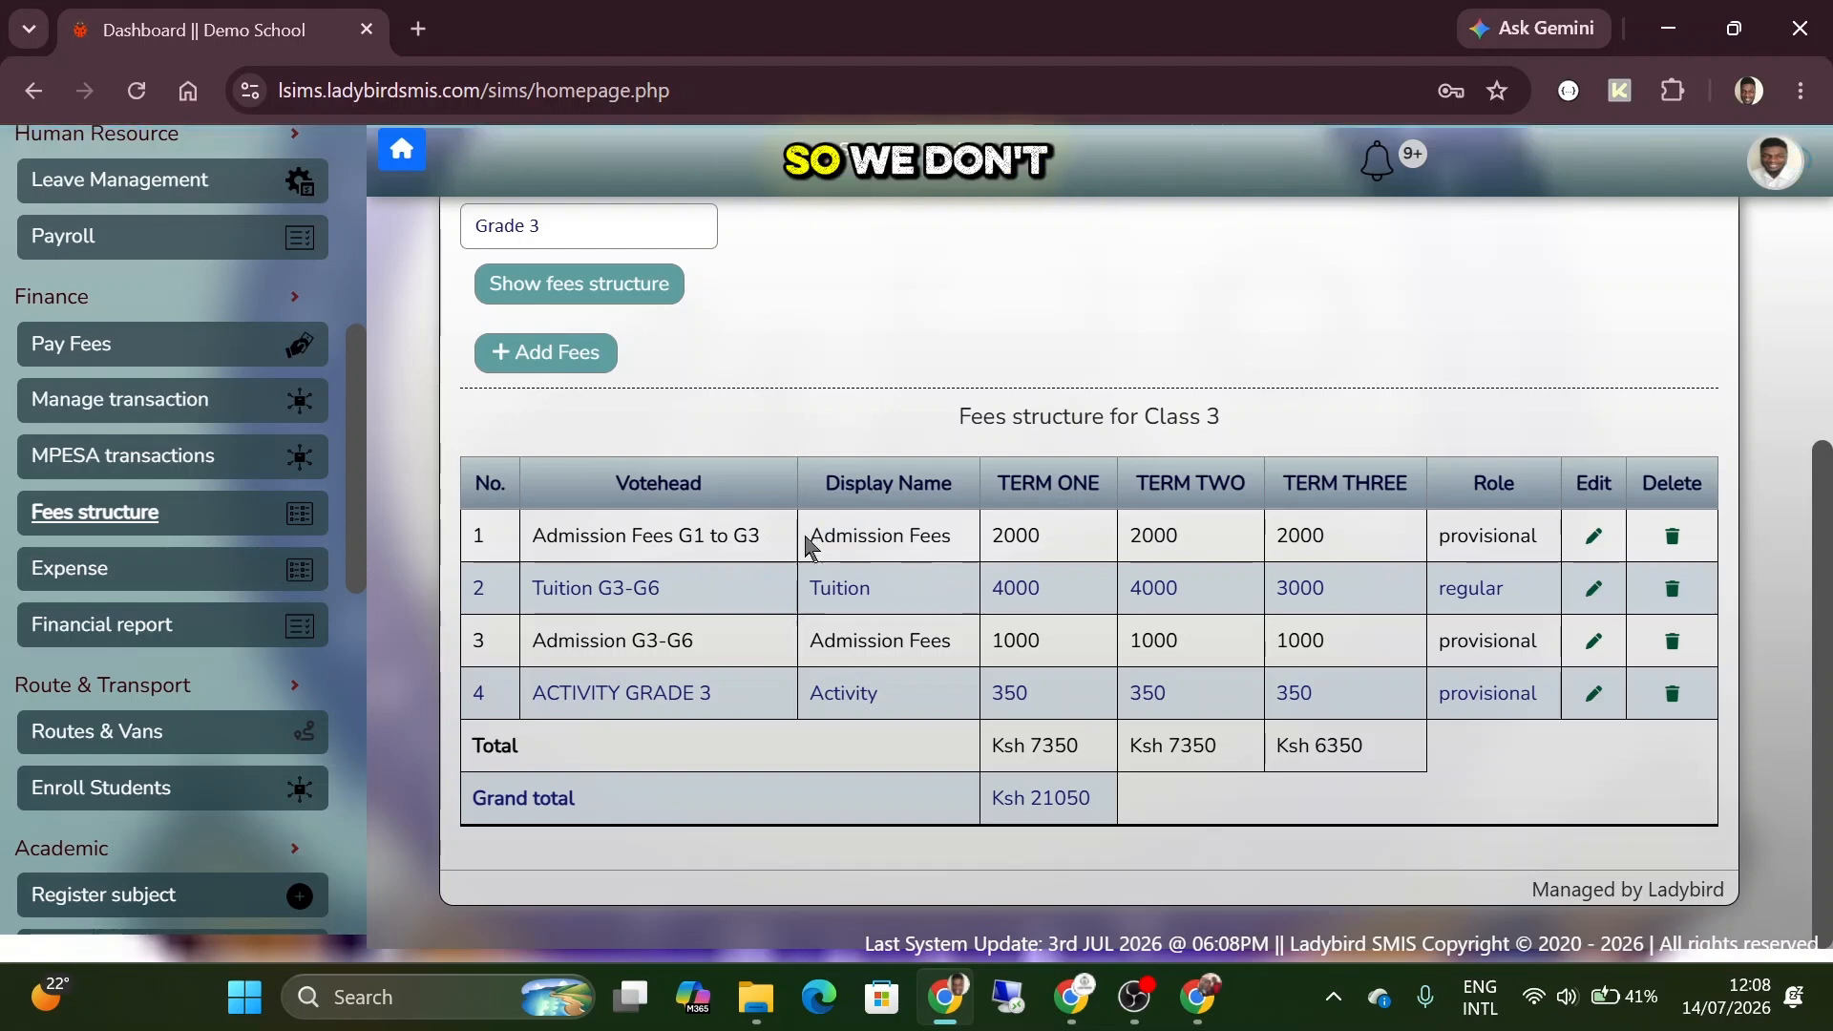
drag(755, 535, 543, 540)
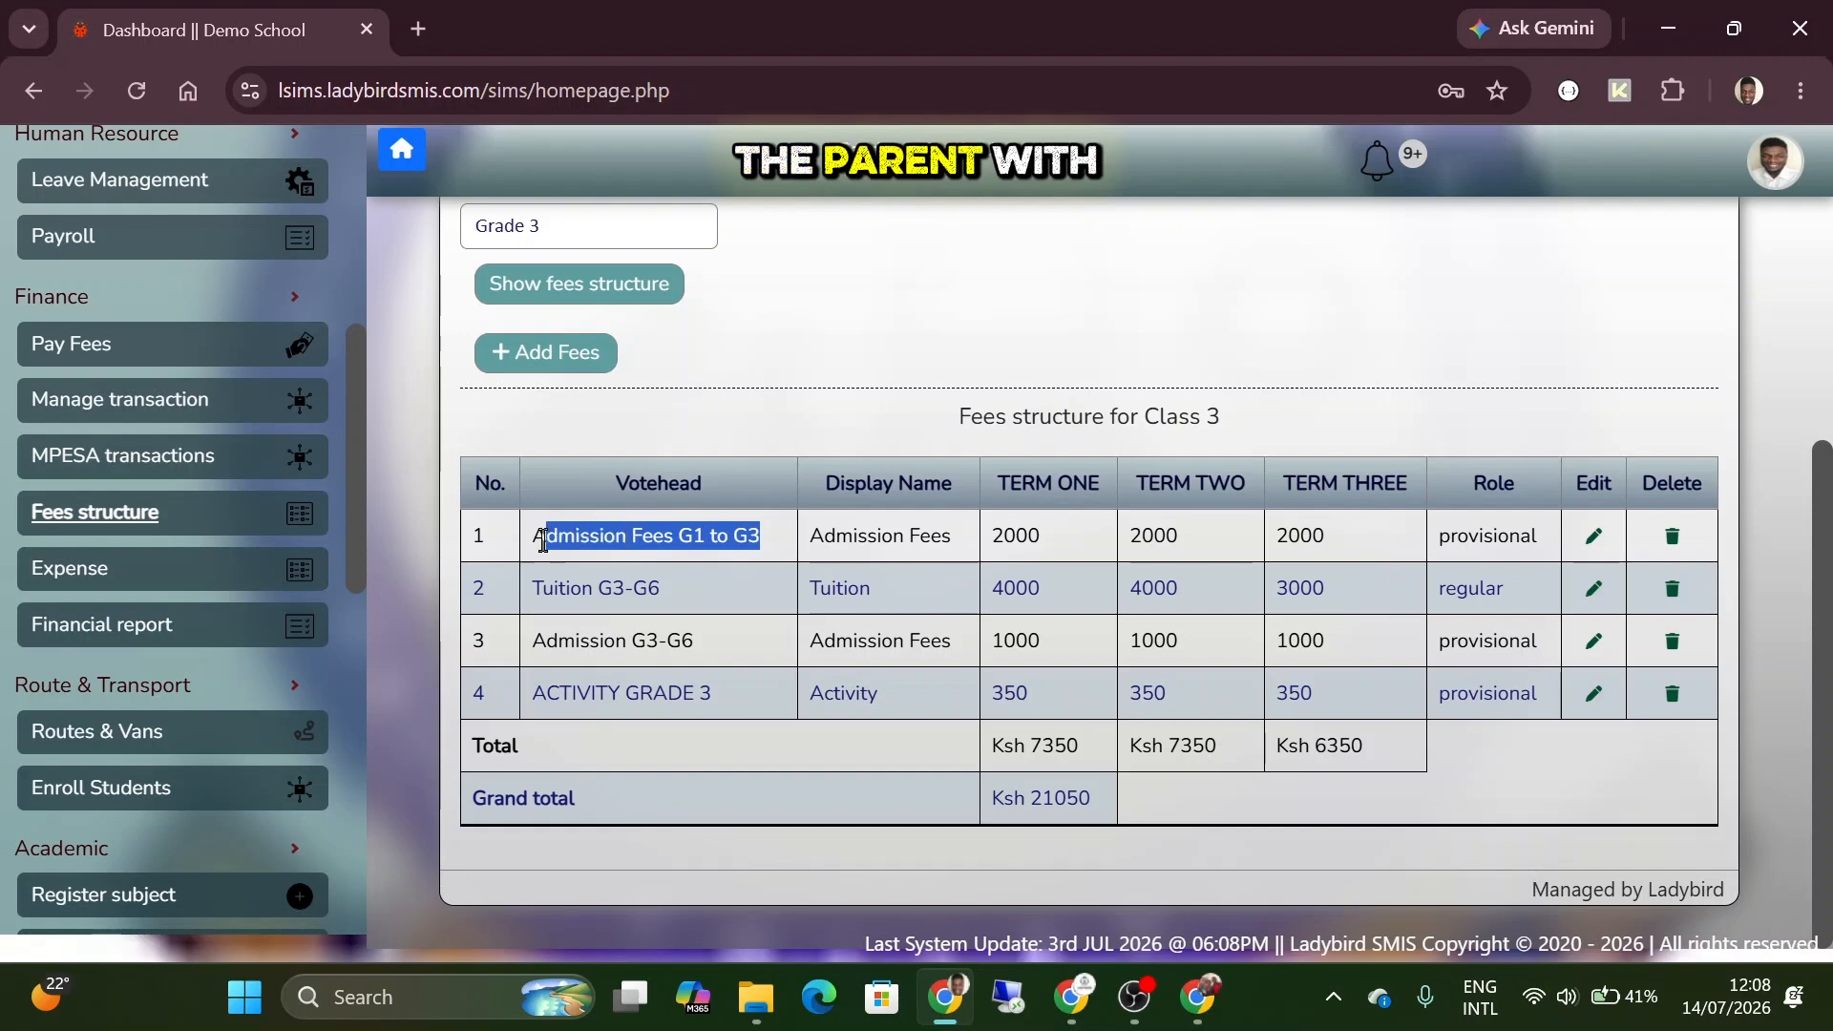
click(539, 540)
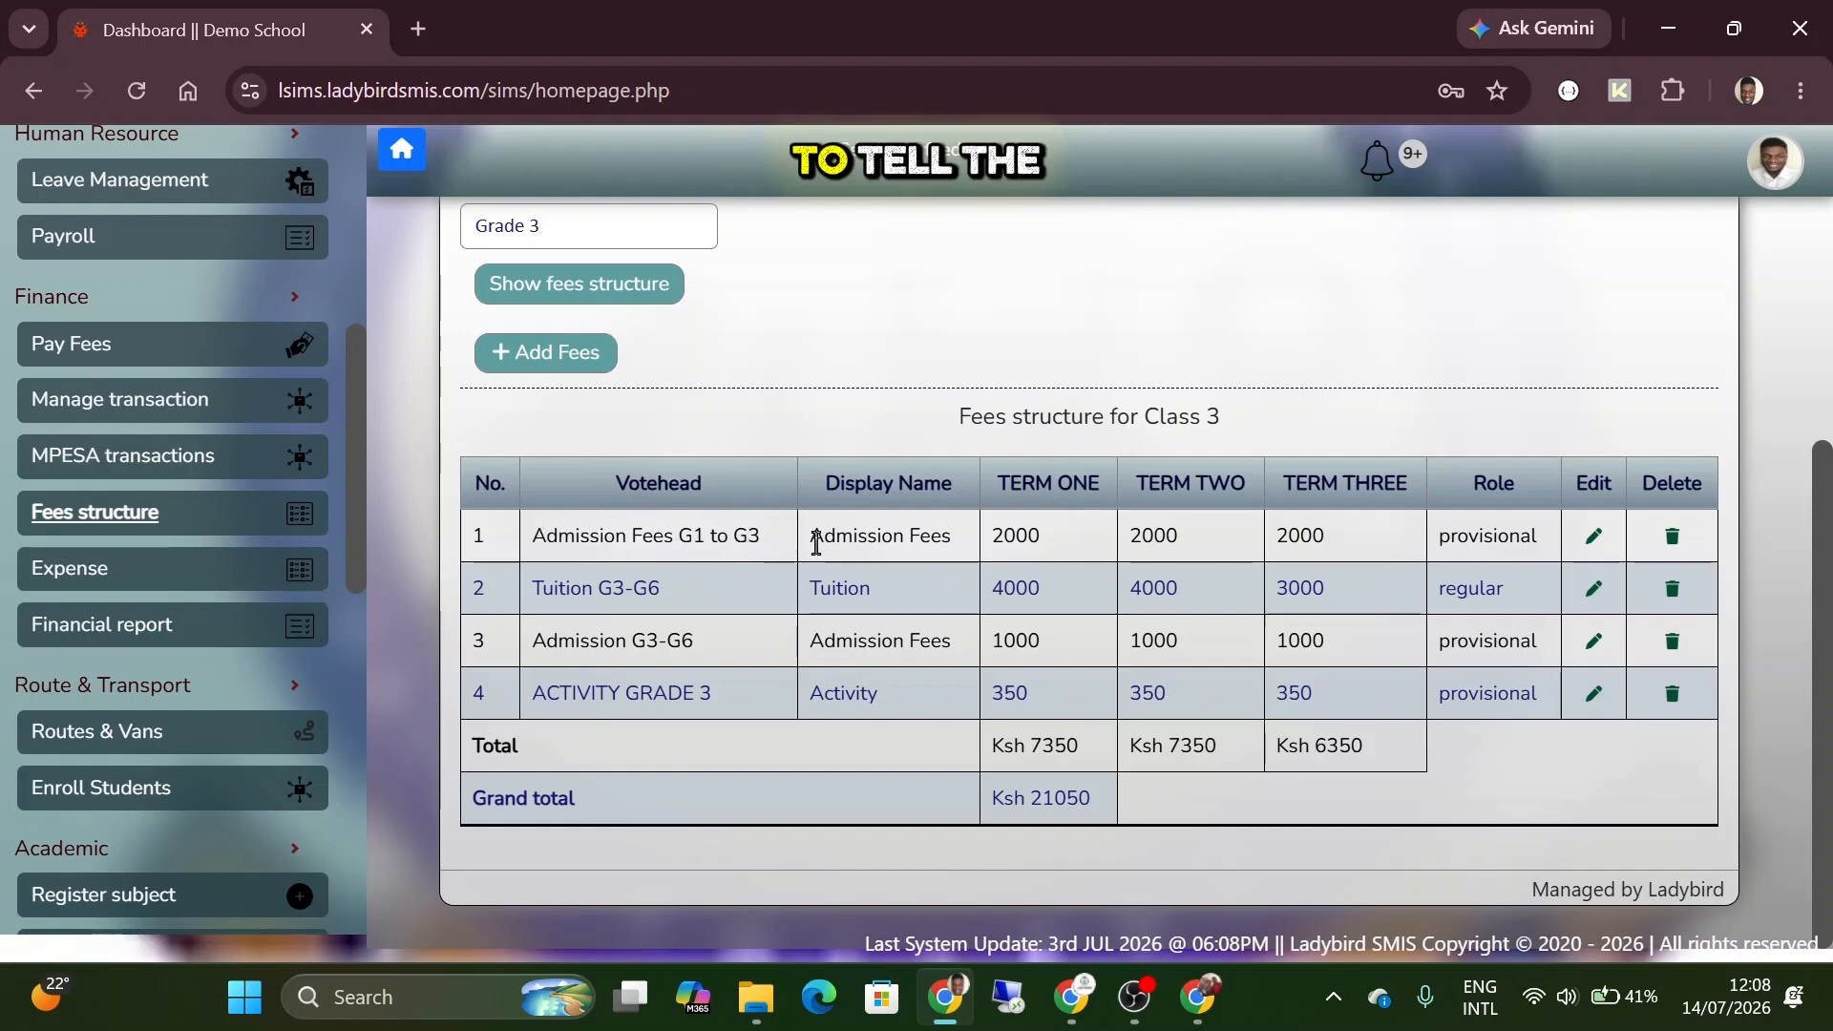
drag(812, 536, 948, 541)
click(950, 542)
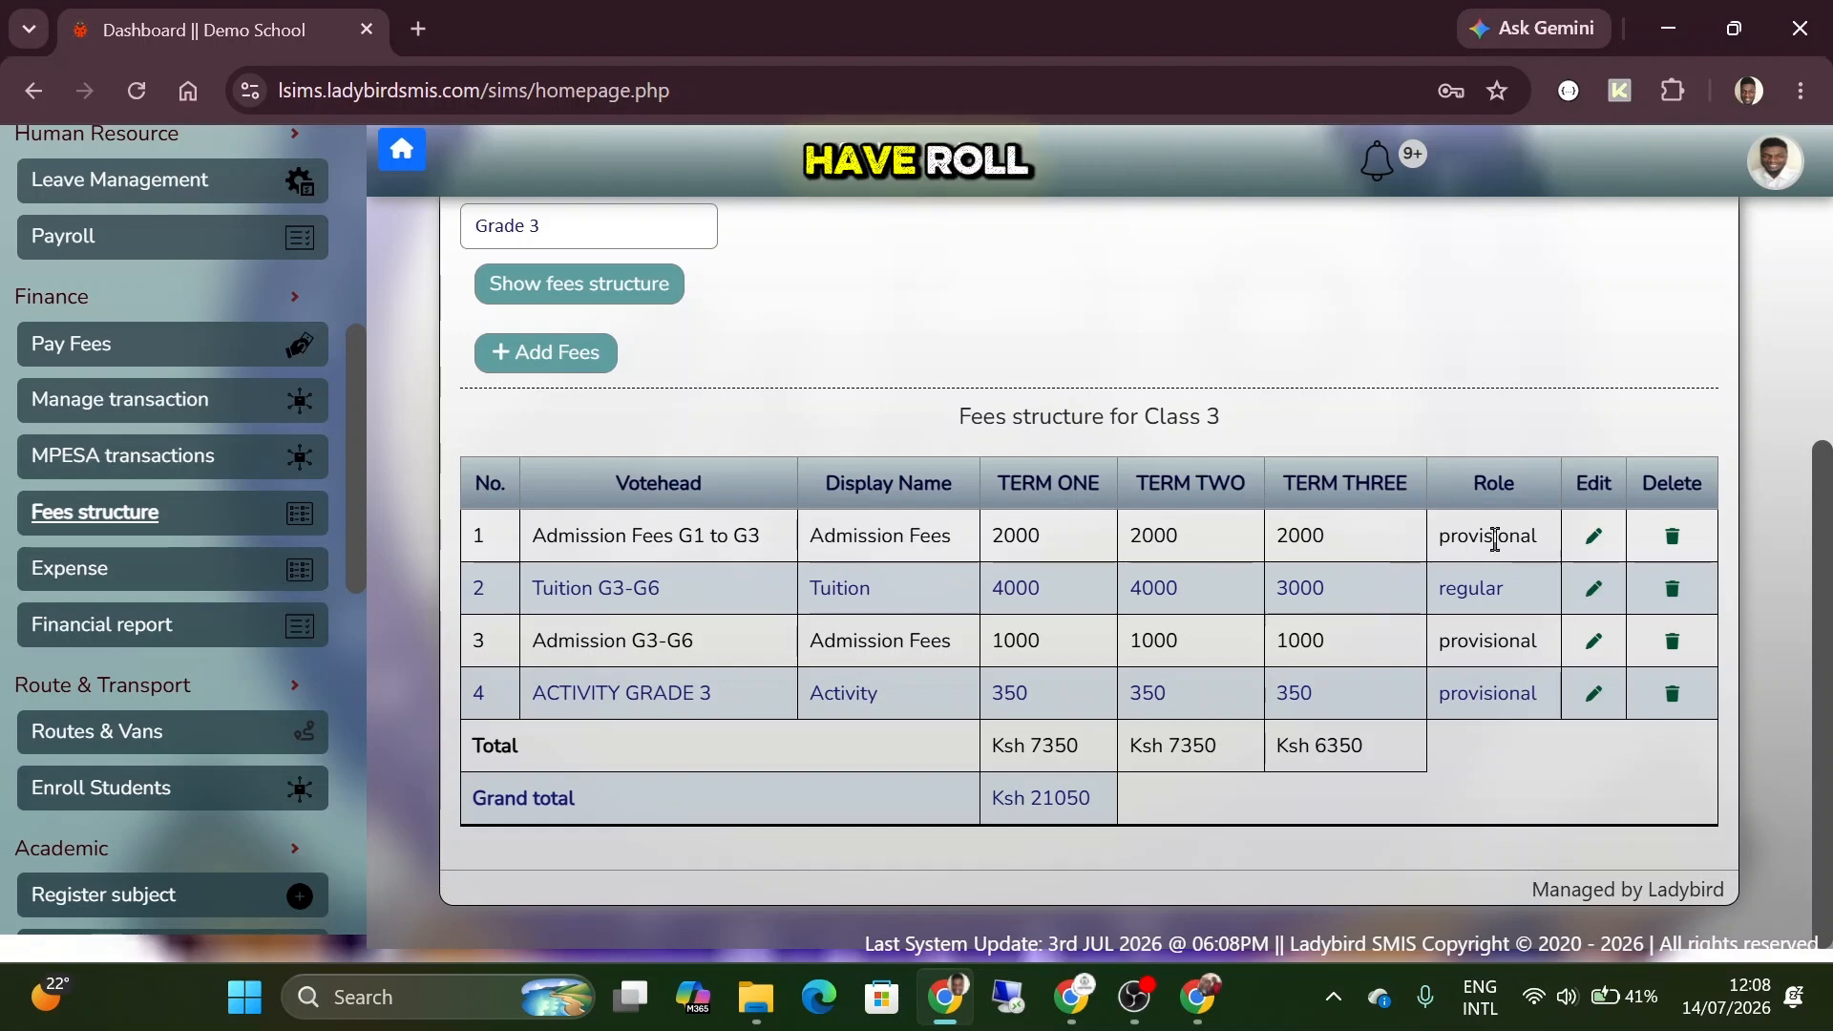
Examine the roles of the Admission Fees G1 to G3 and Tuition G3-G6 voteheads.
double_click(1496, 540)
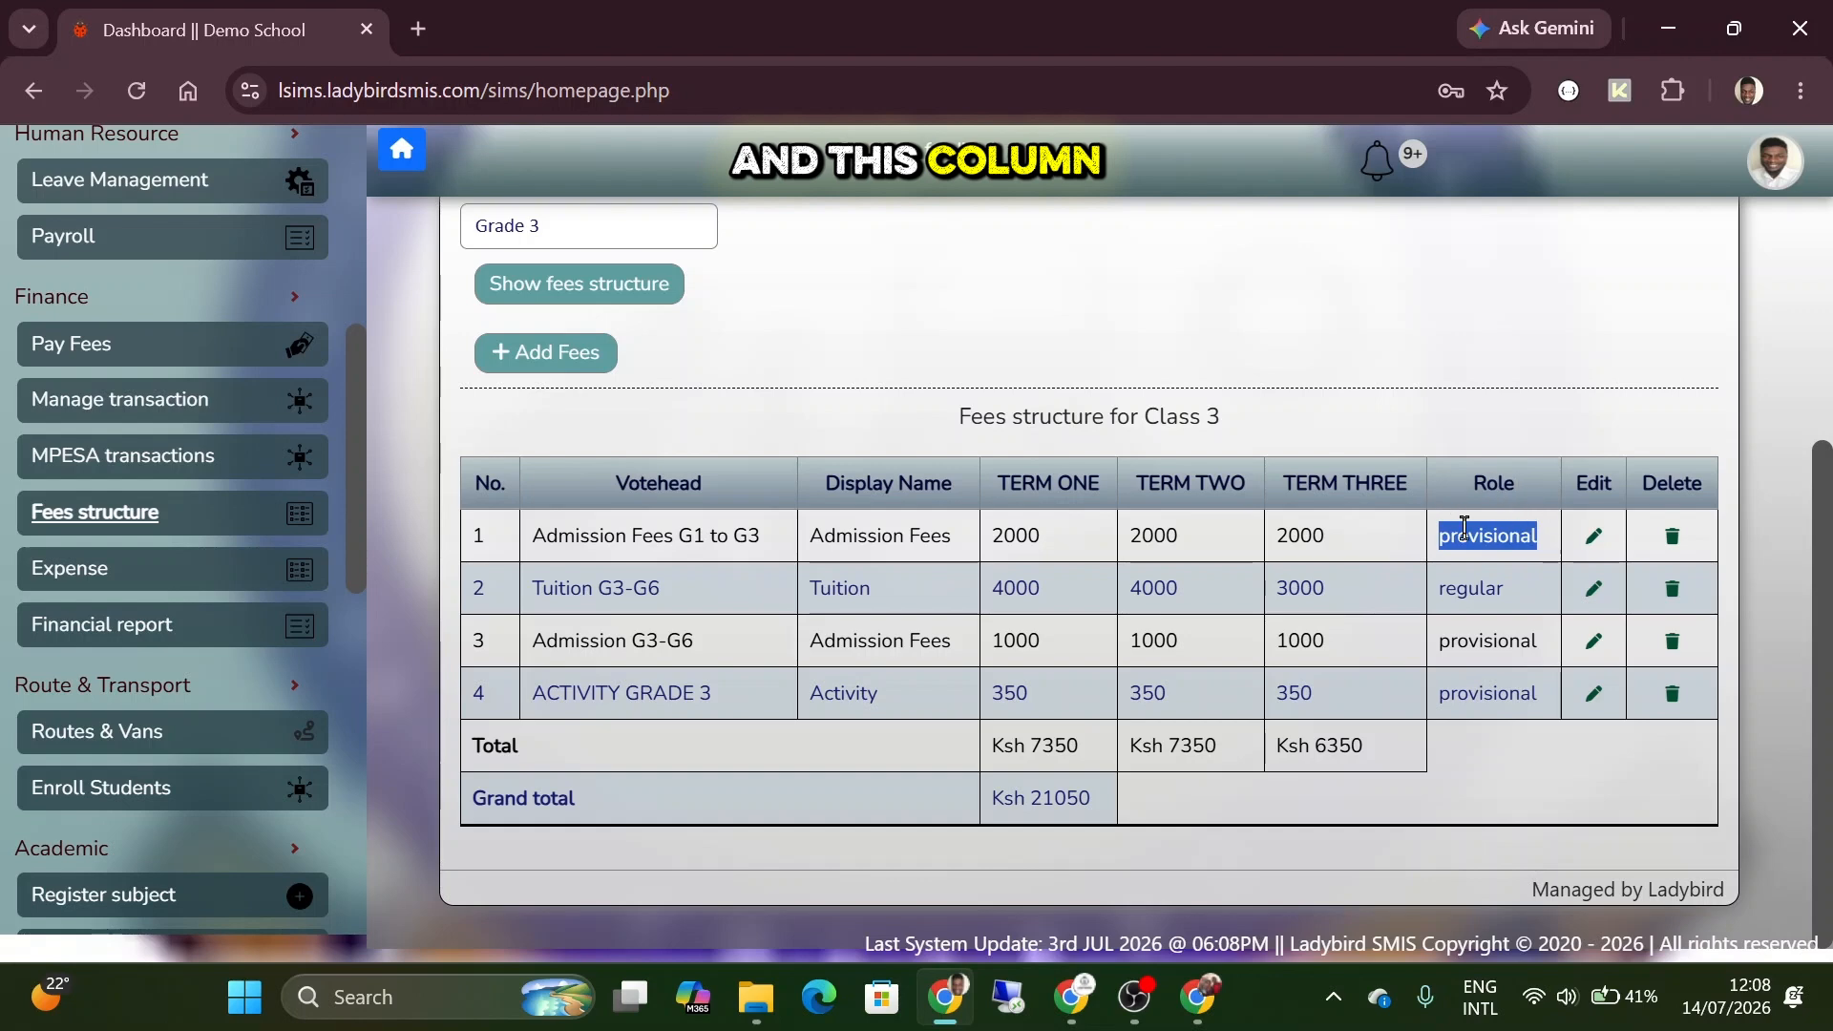
click(1479, 542)
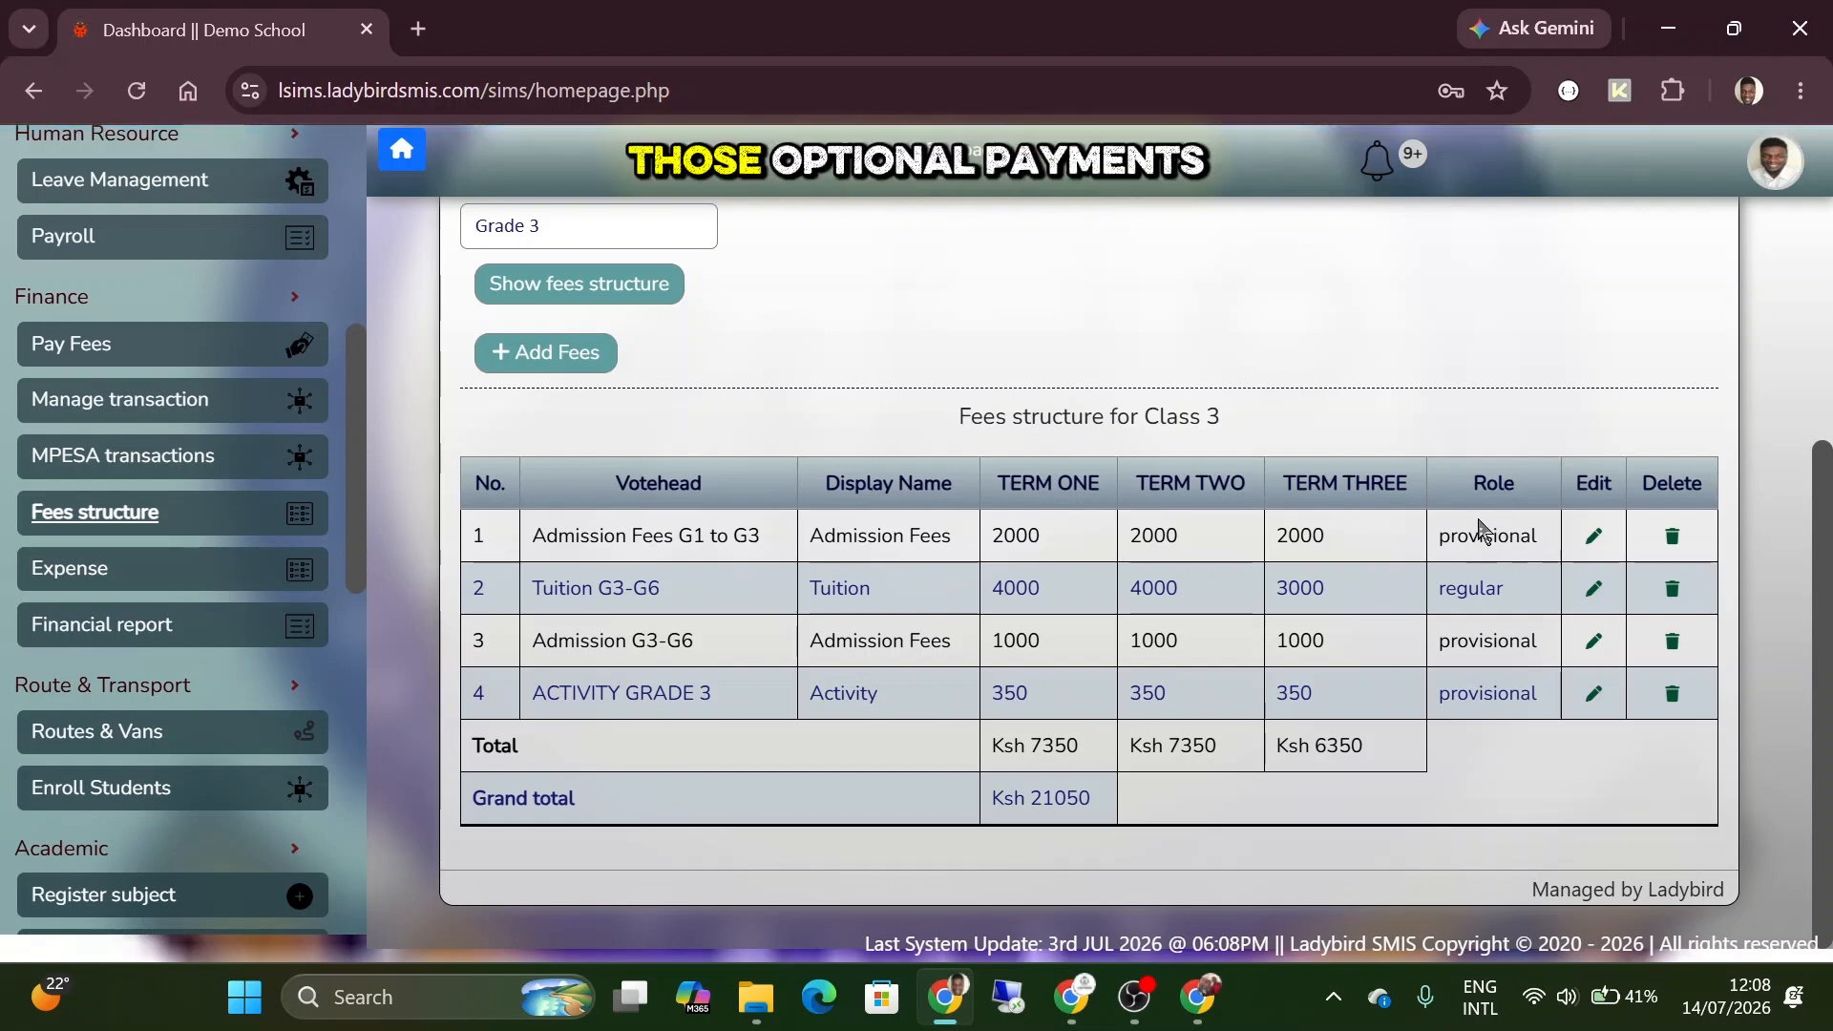
double_click(1466, 552)
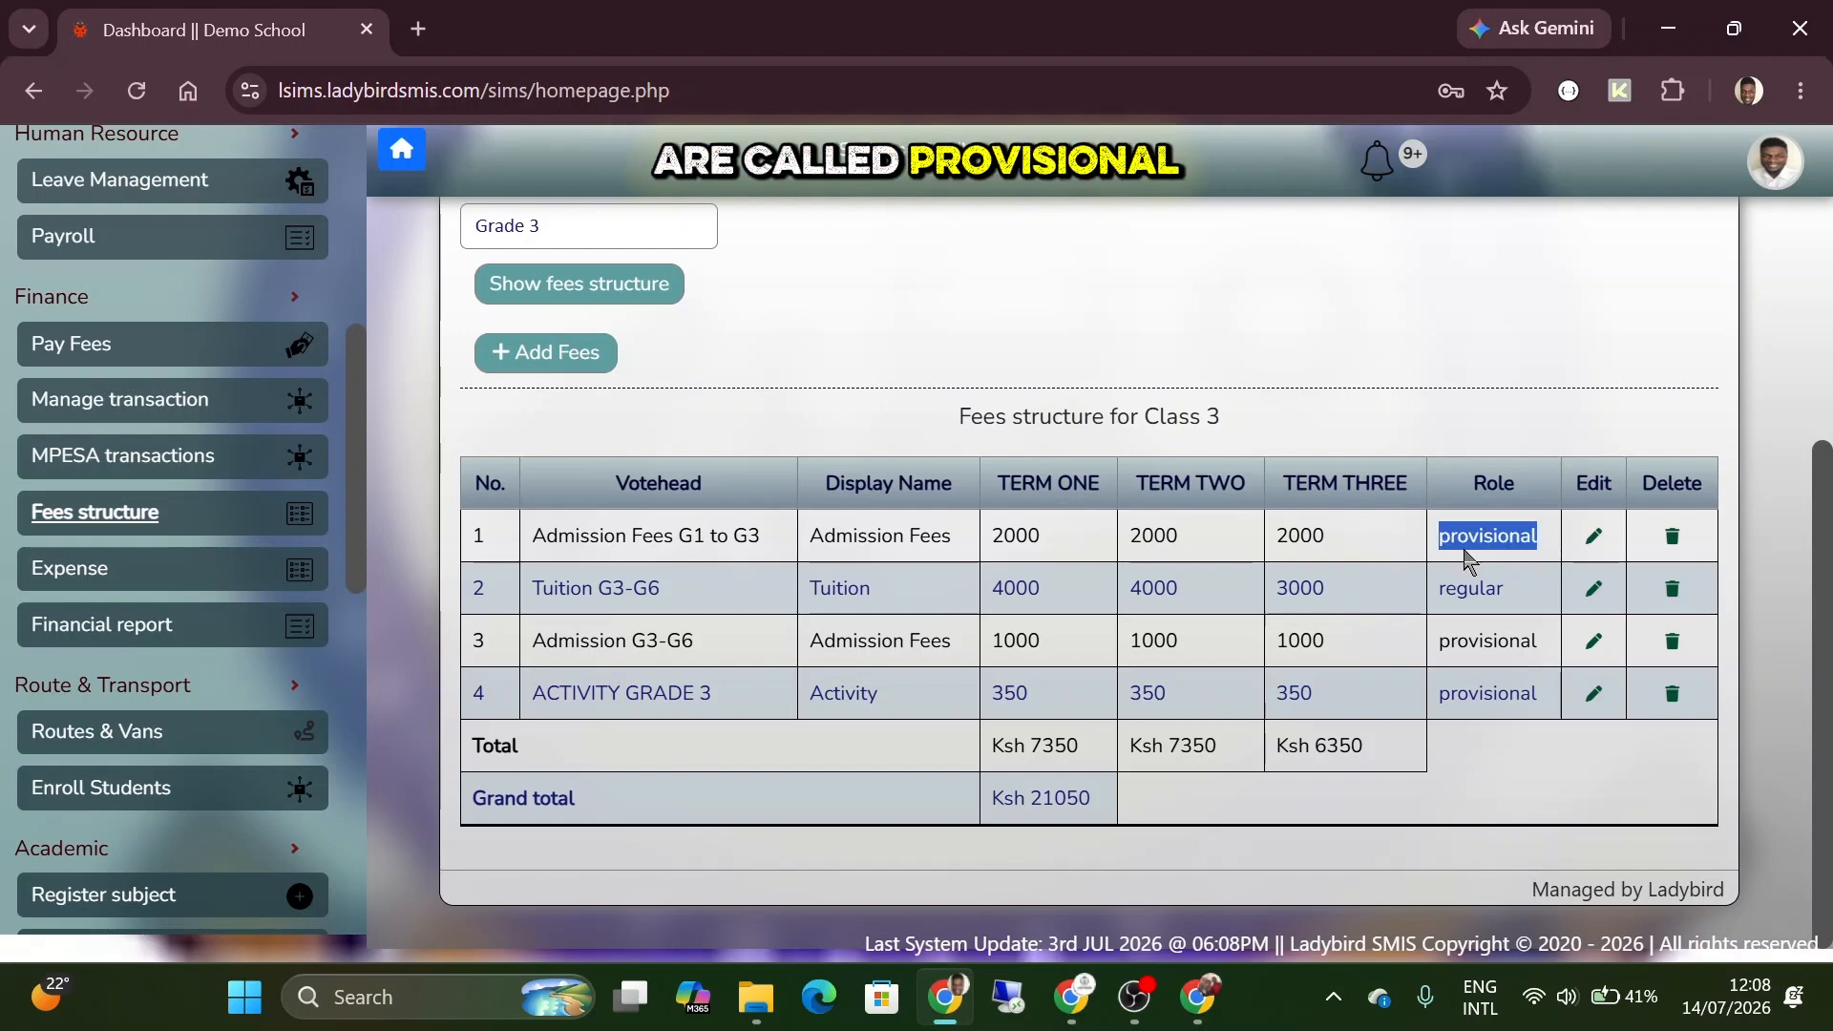
double_click(1469, 586)
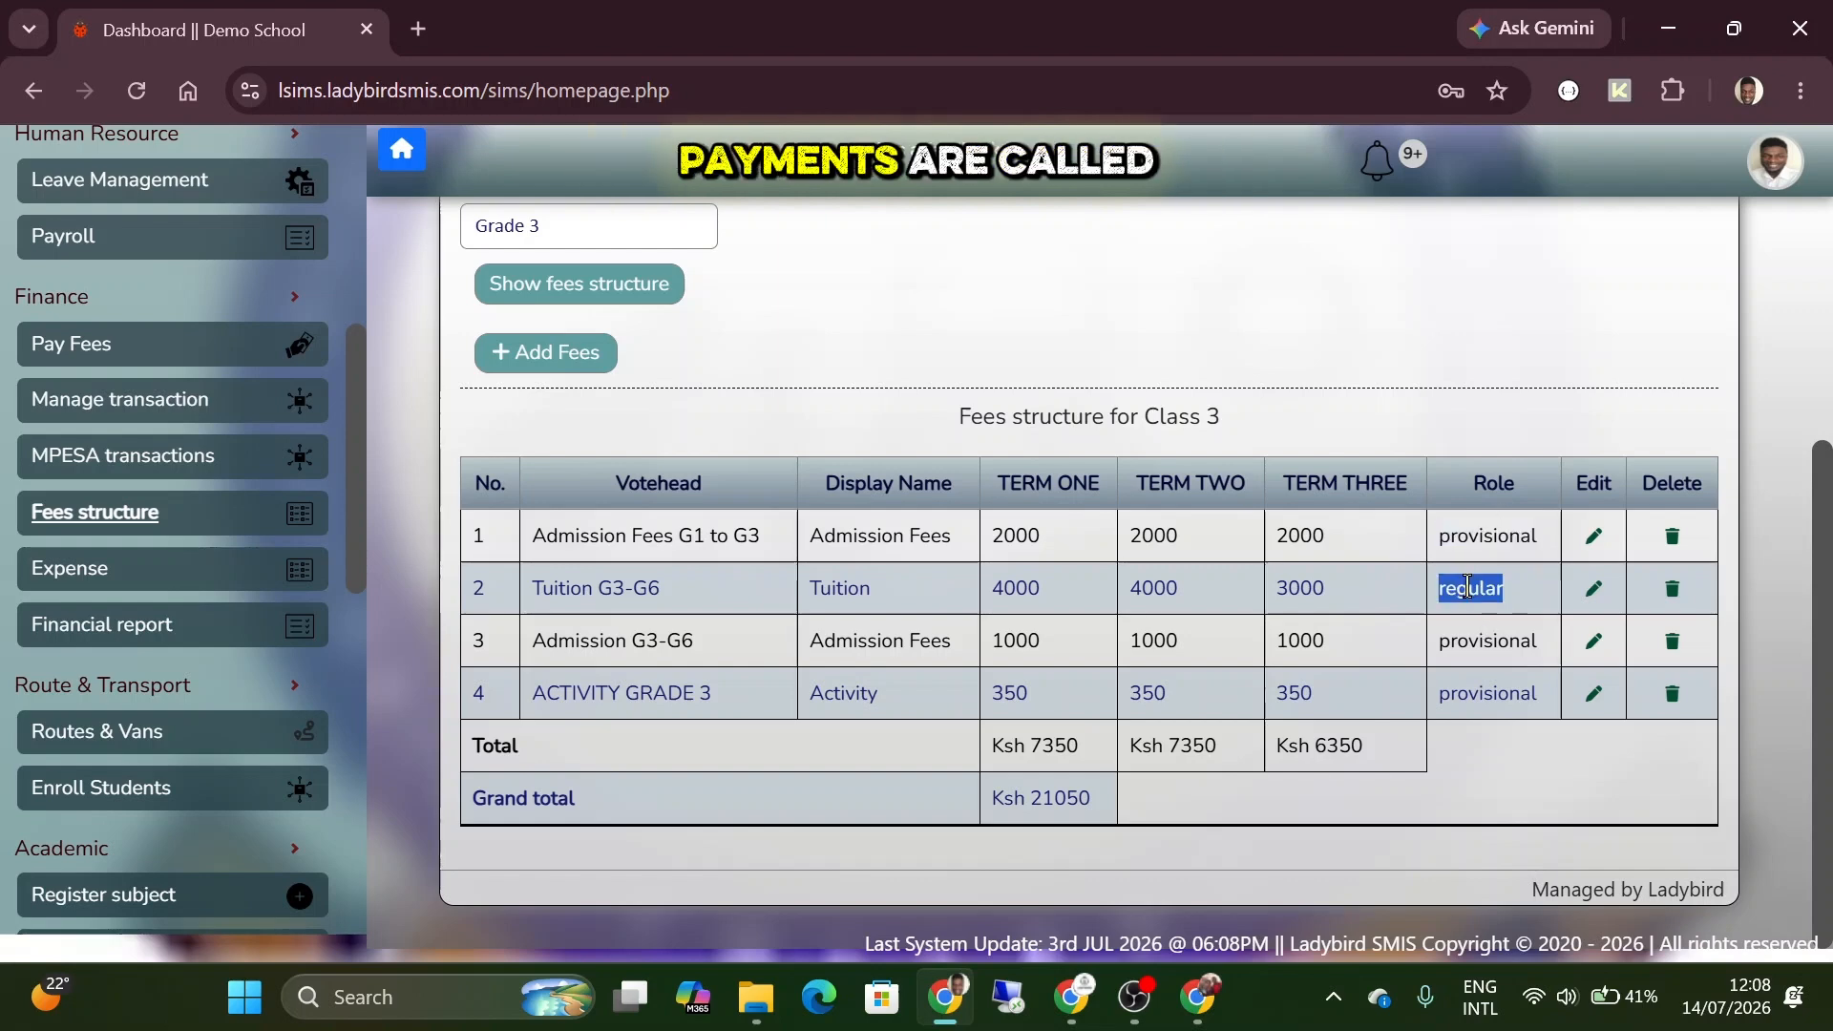
click(1487, 588)
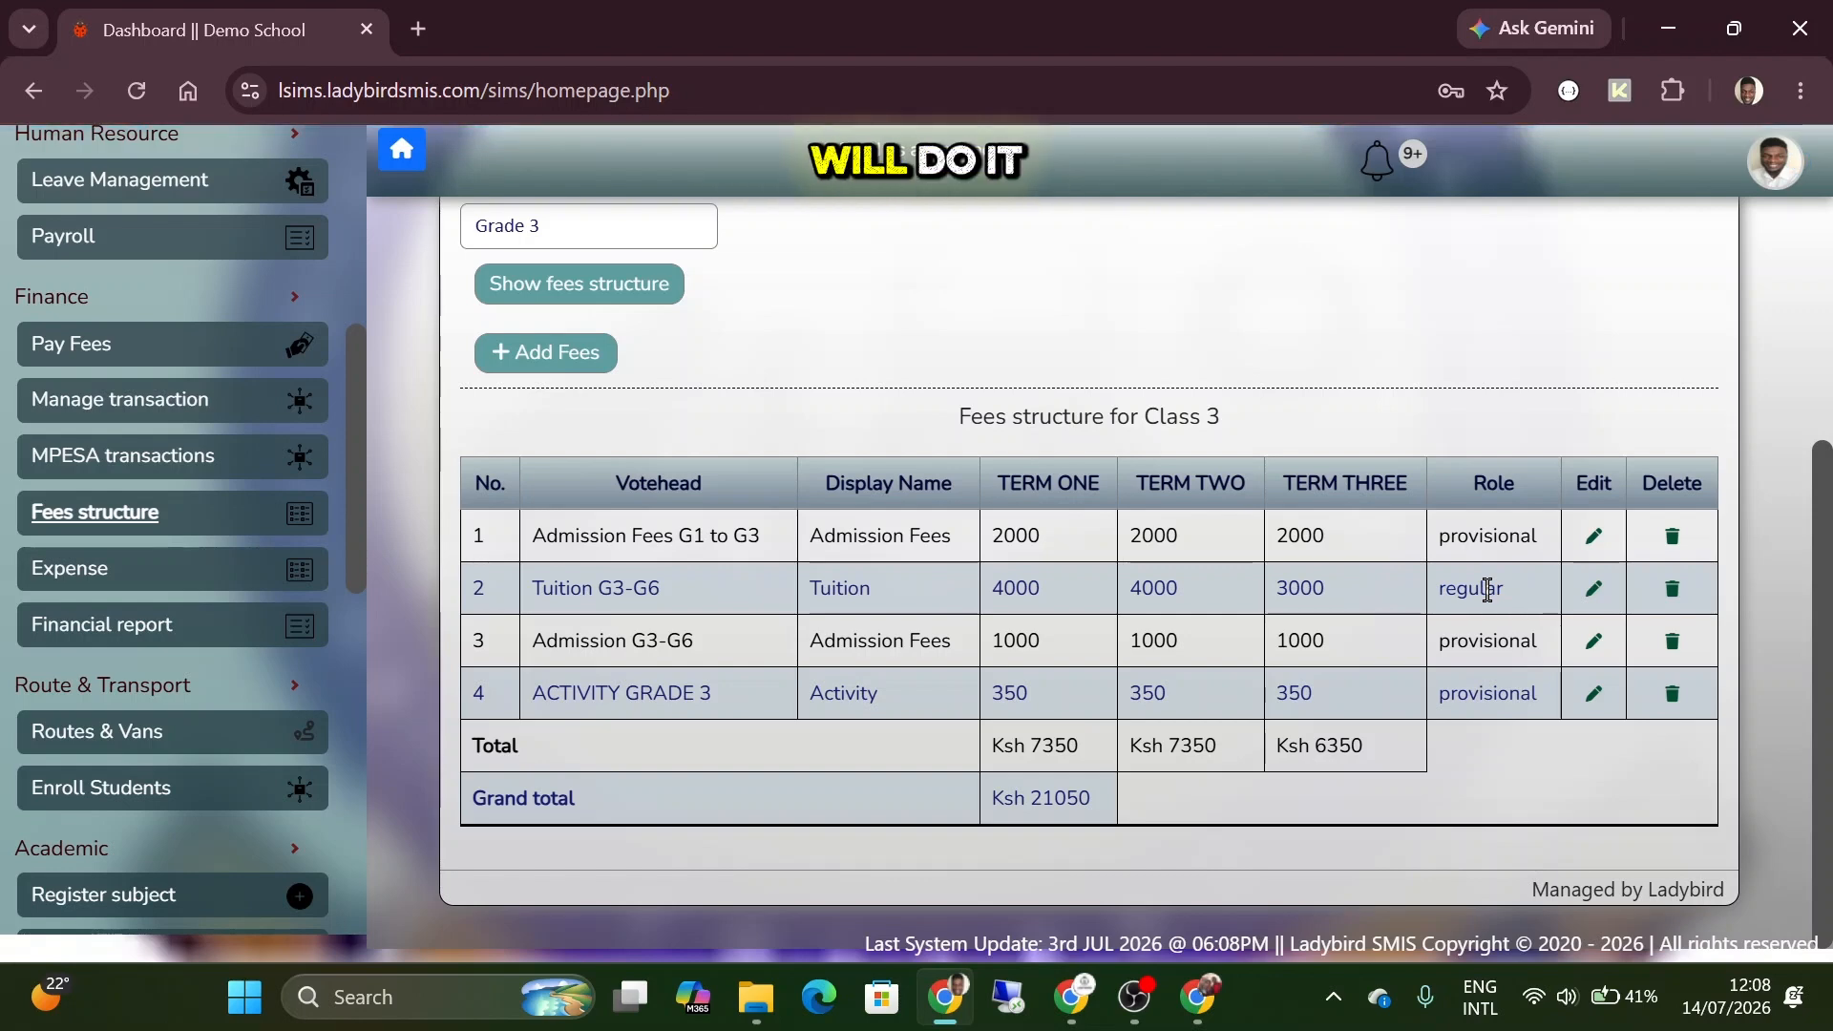
double_click(1487, 584)
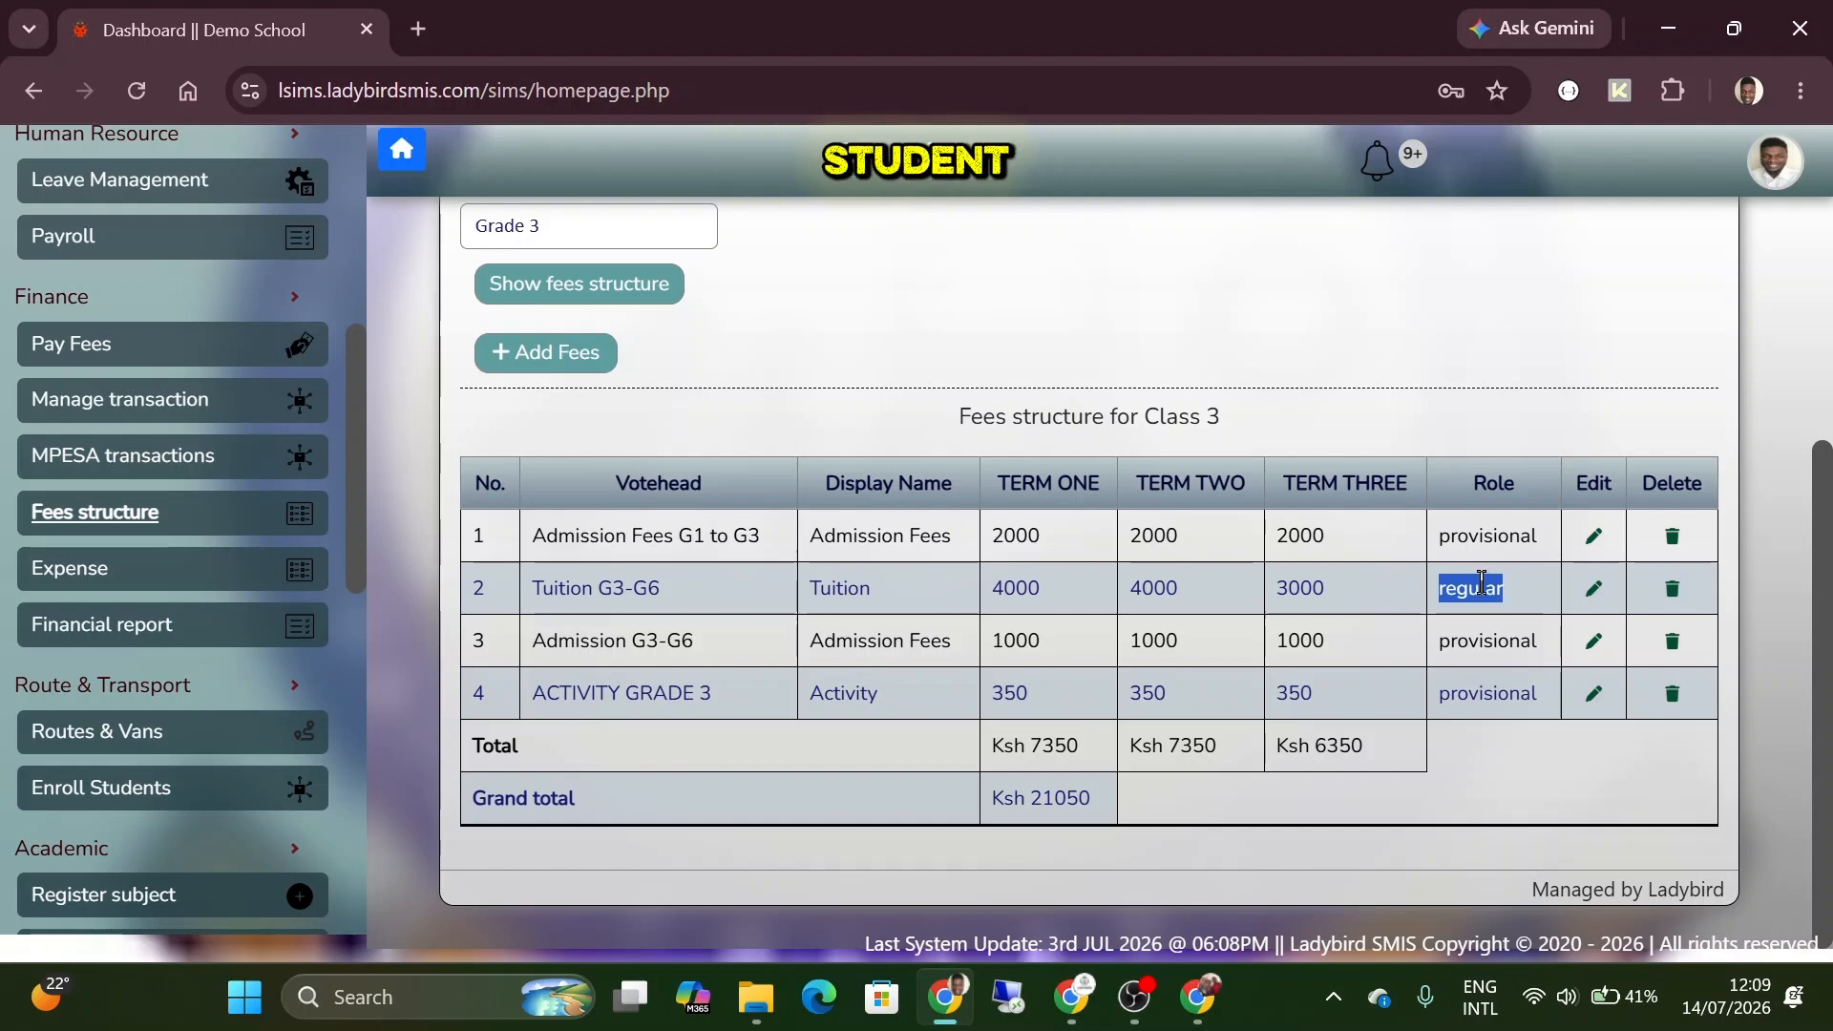
click(1469, 579)
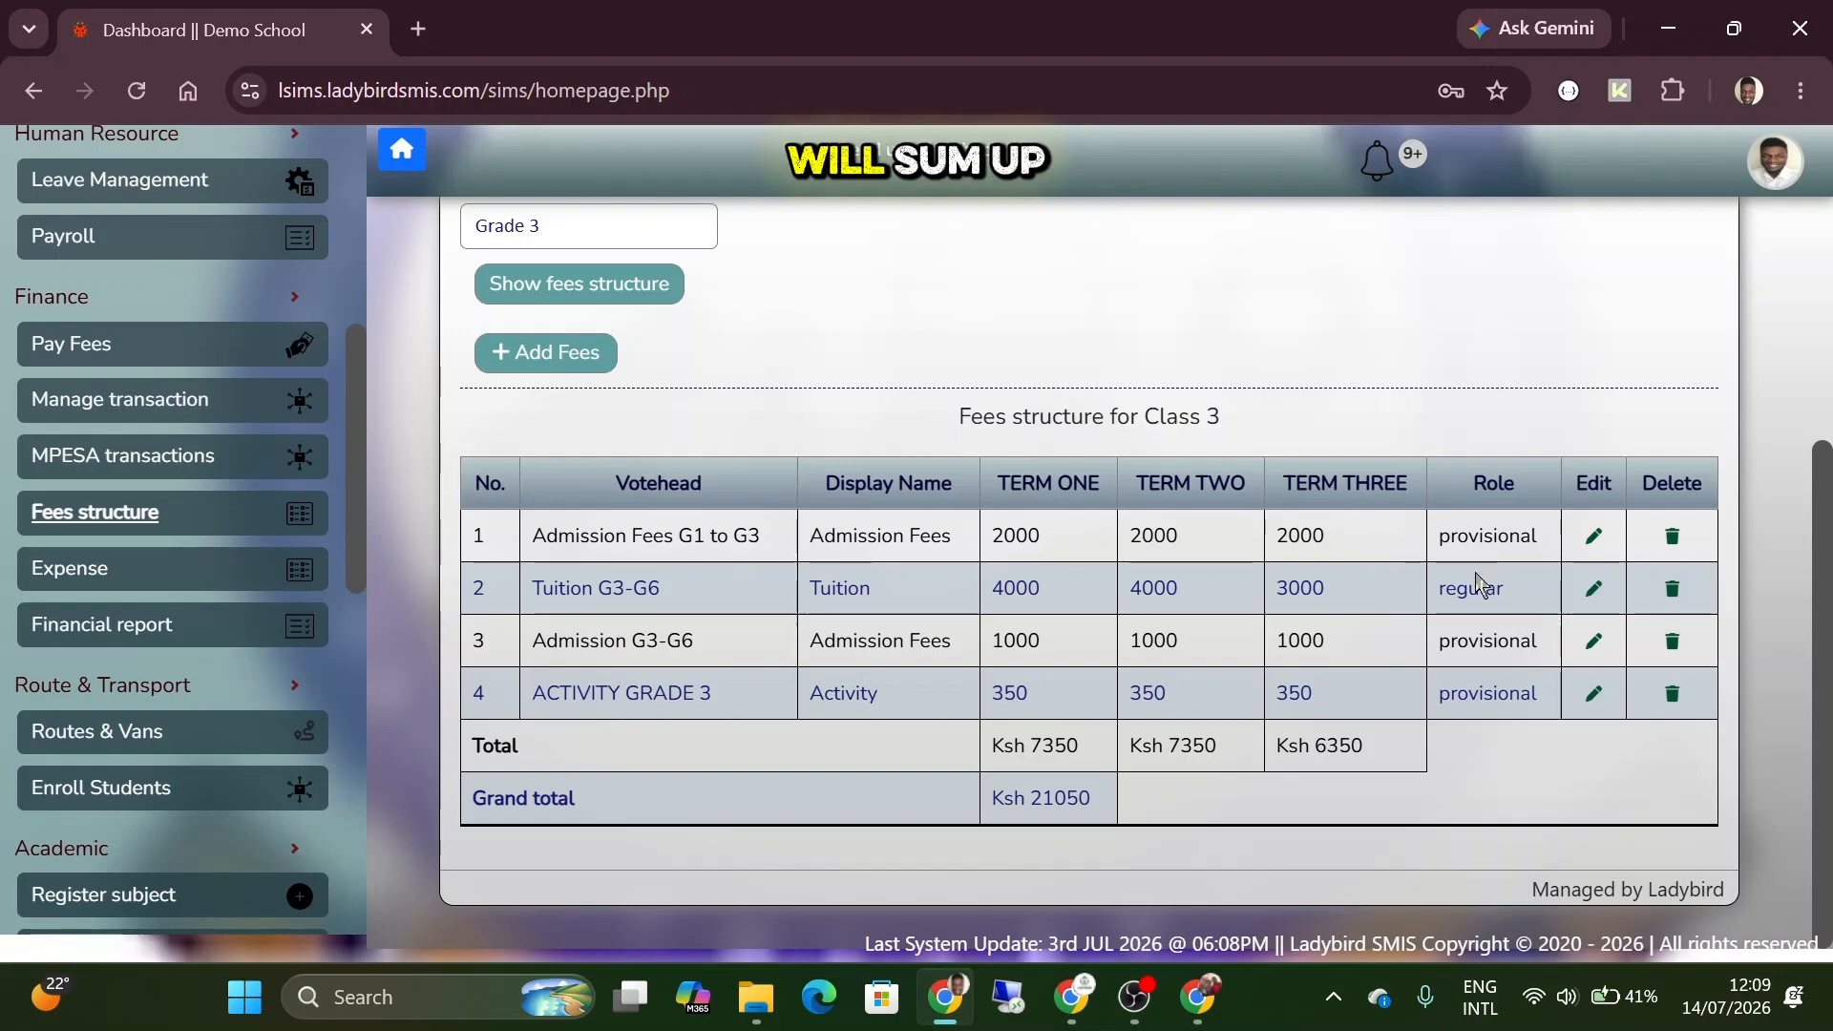
double_click(1467, 590)
click(1467, 592)
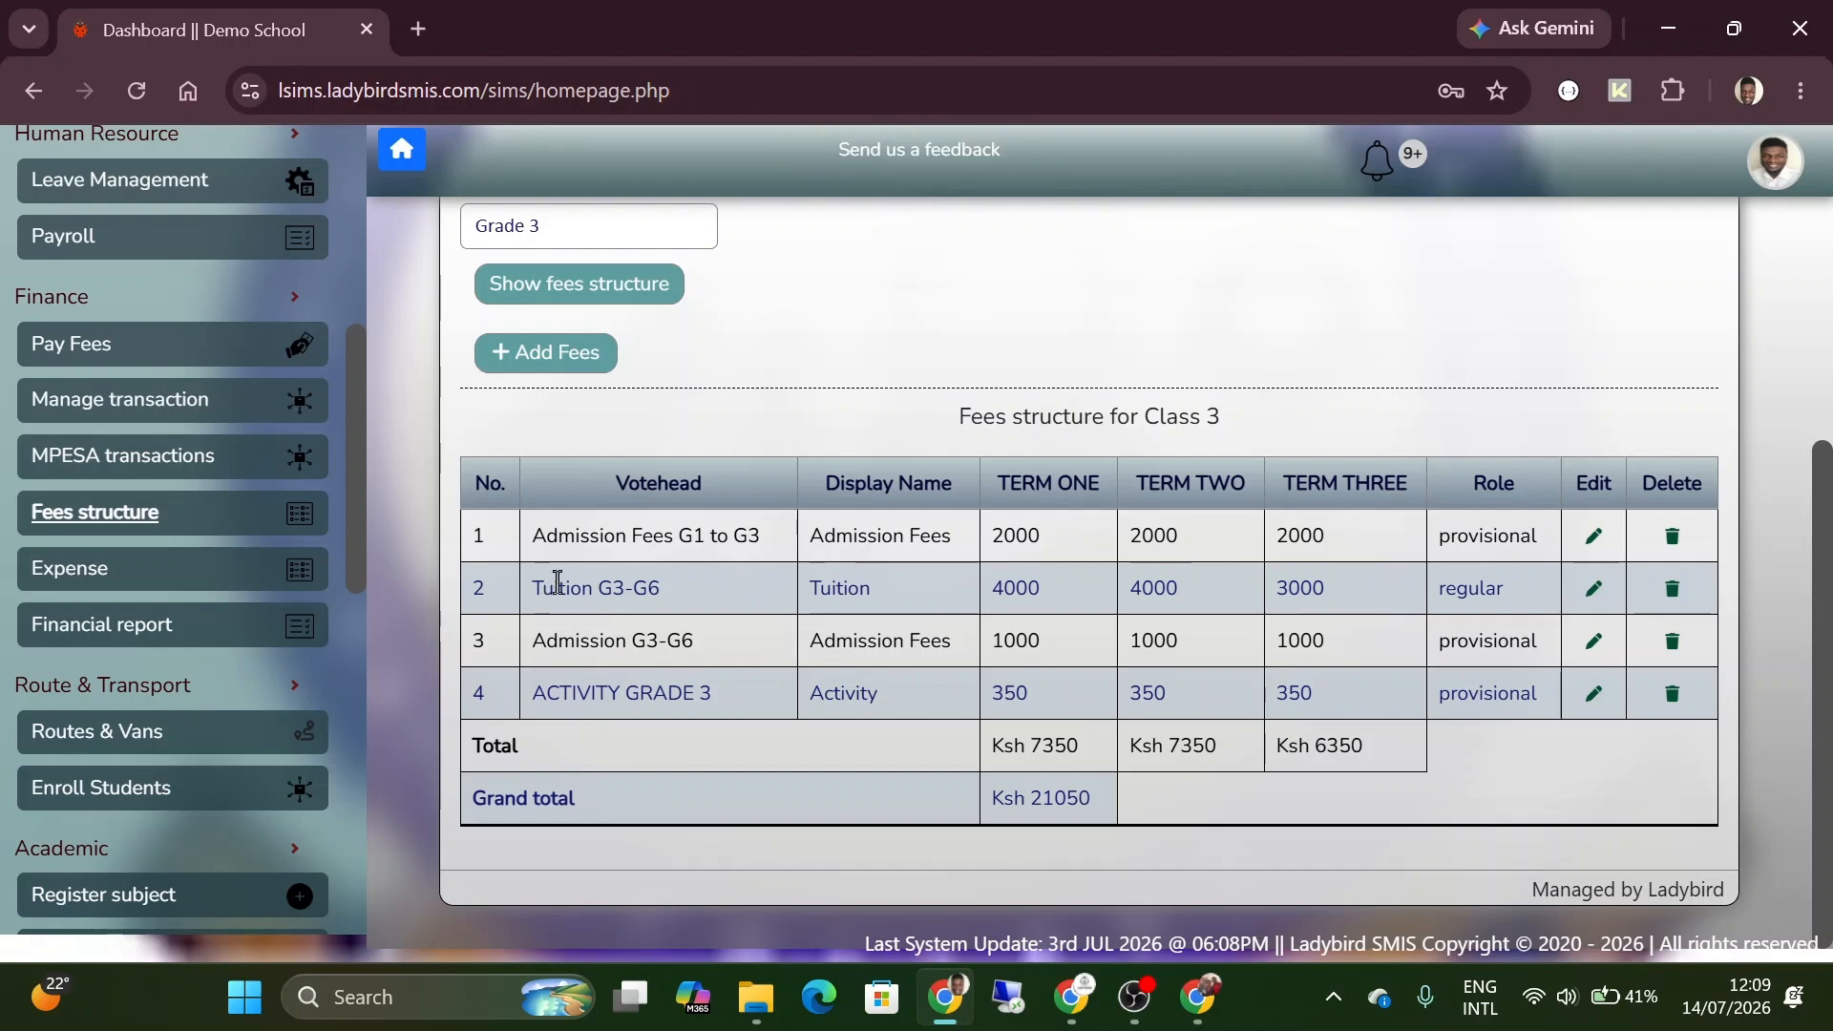
Review the Term One and Term Two amounts of Tuition G3-G6 and the class the fees structure applies to.
double_click(1015, 584)
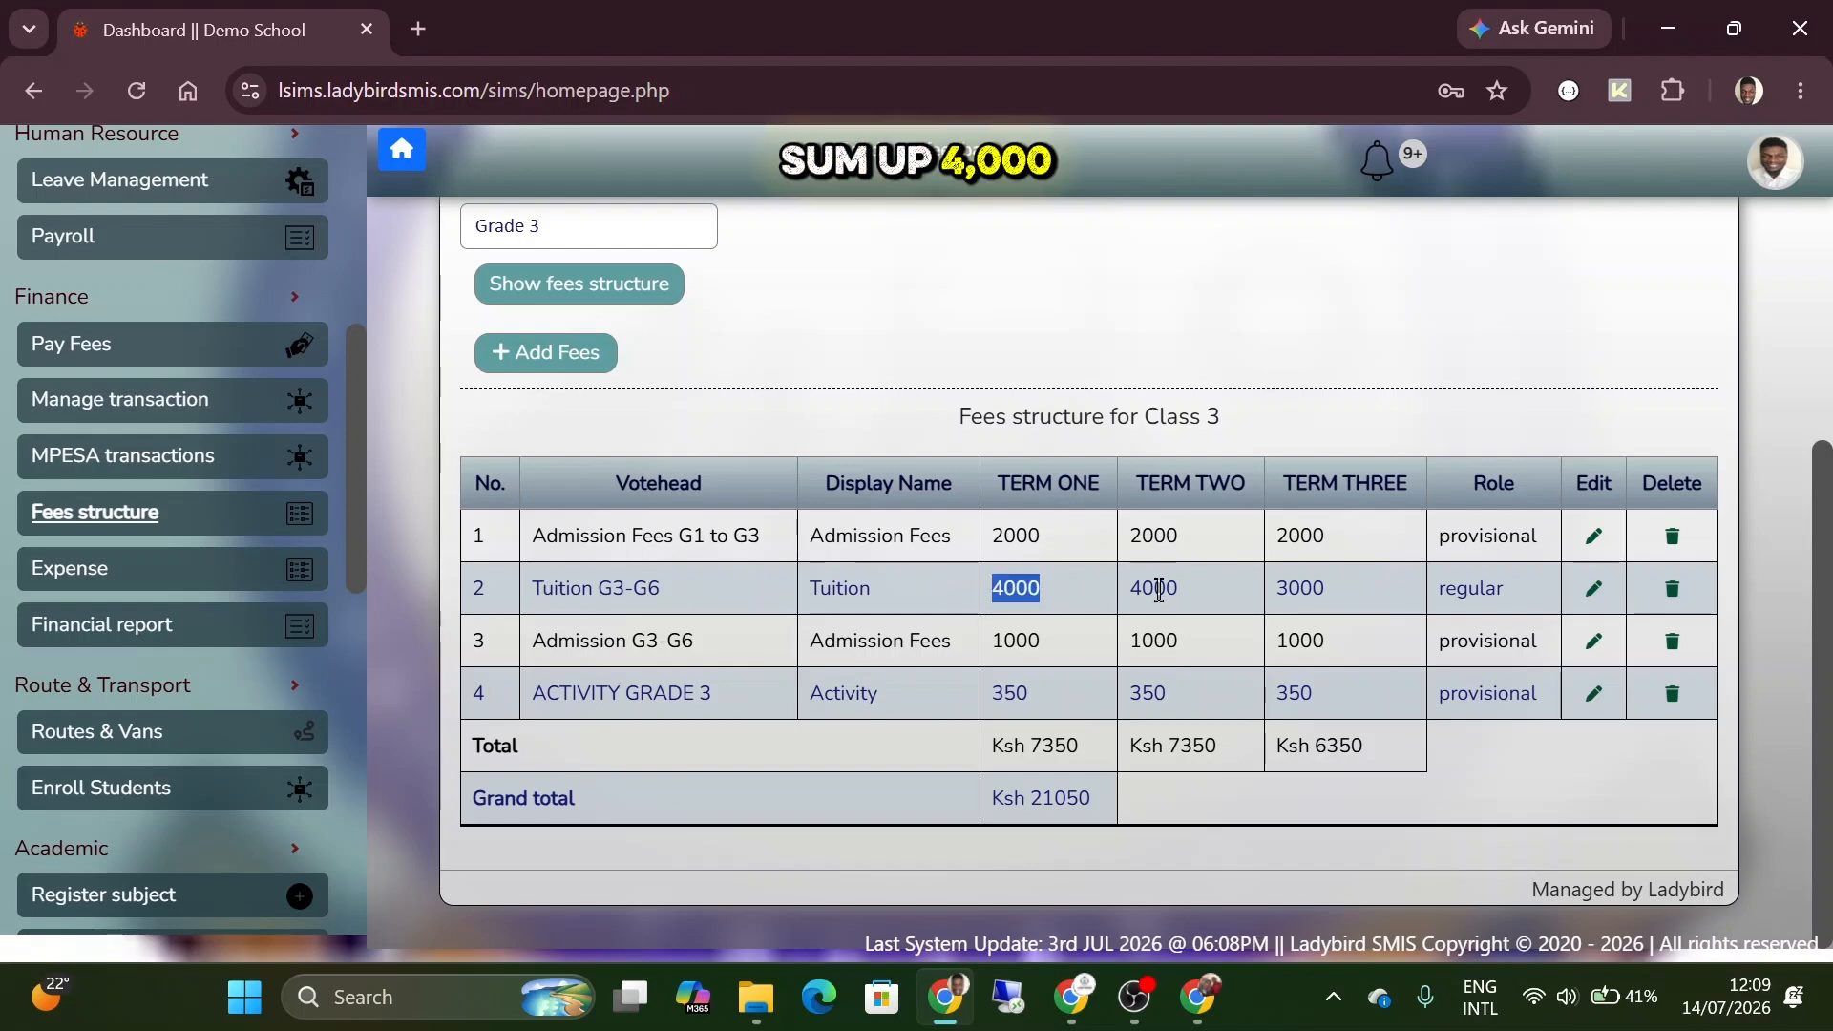
double_click(1158, 589)
click(1162, 590)
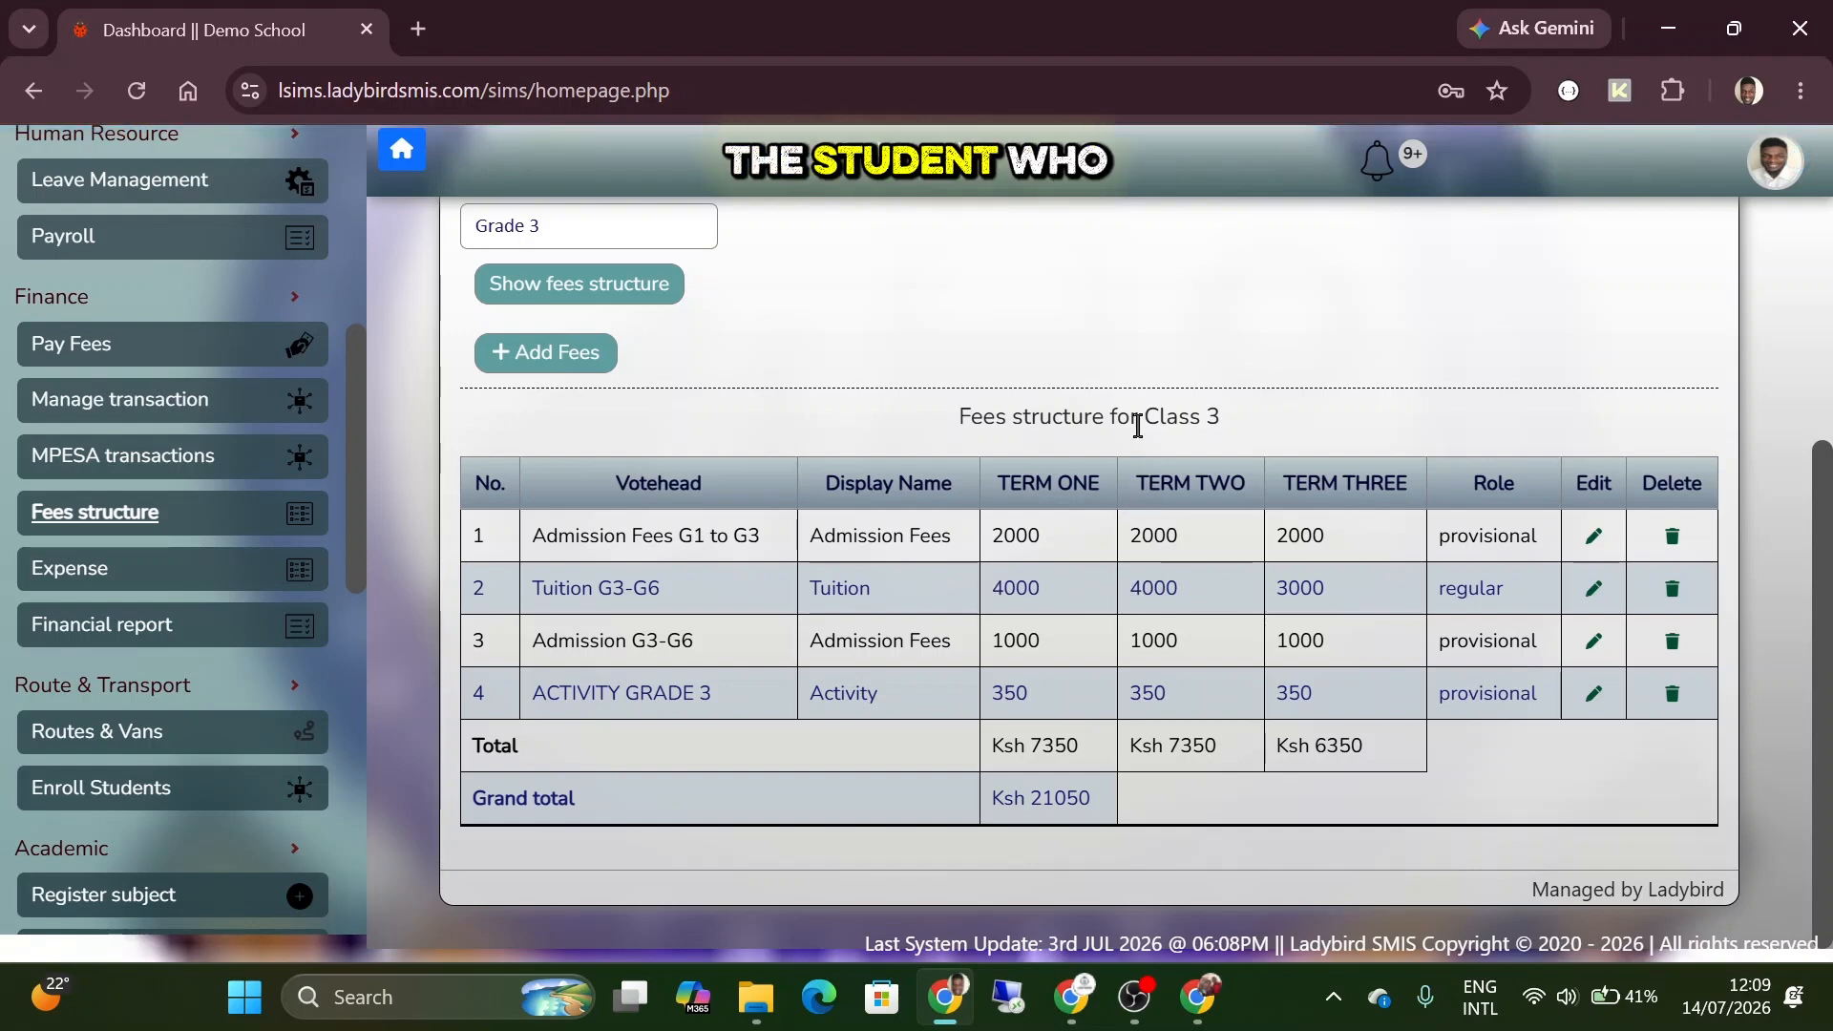
drag(1141, 420, 1252, 426)
click(1574, 652)
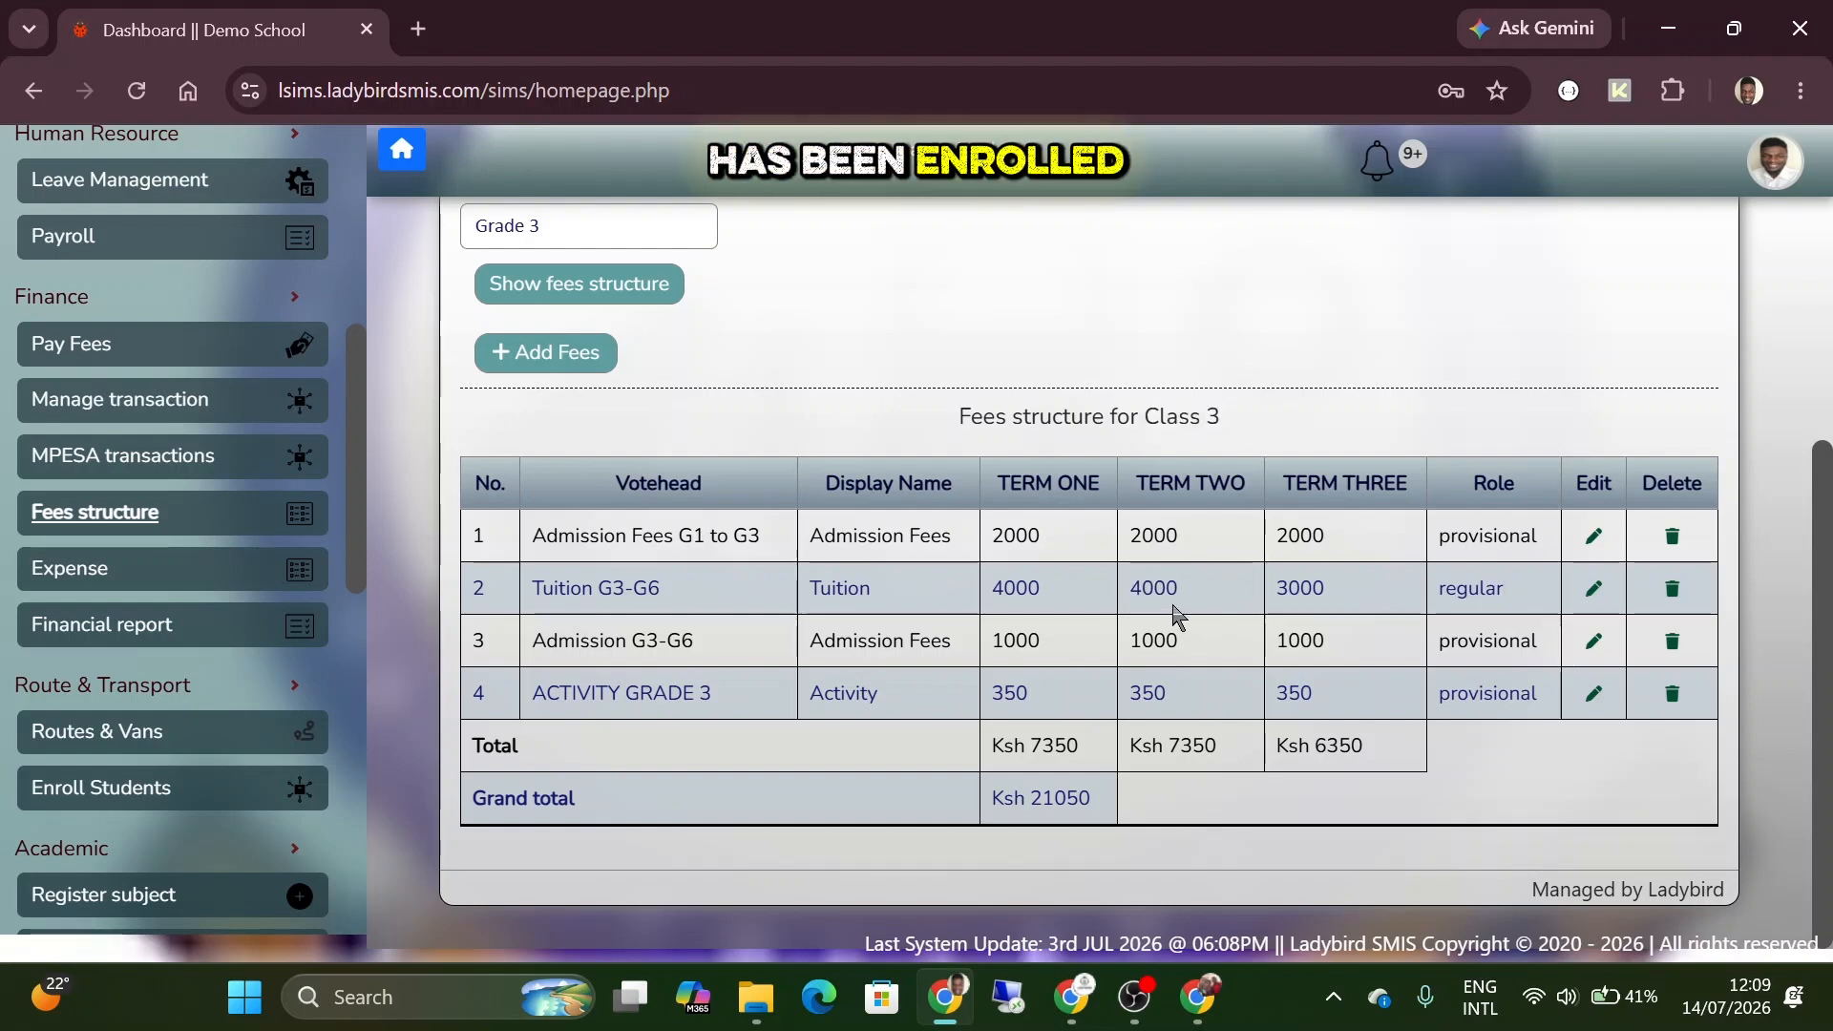
double_click(1158, 590)
click(1184, 604)
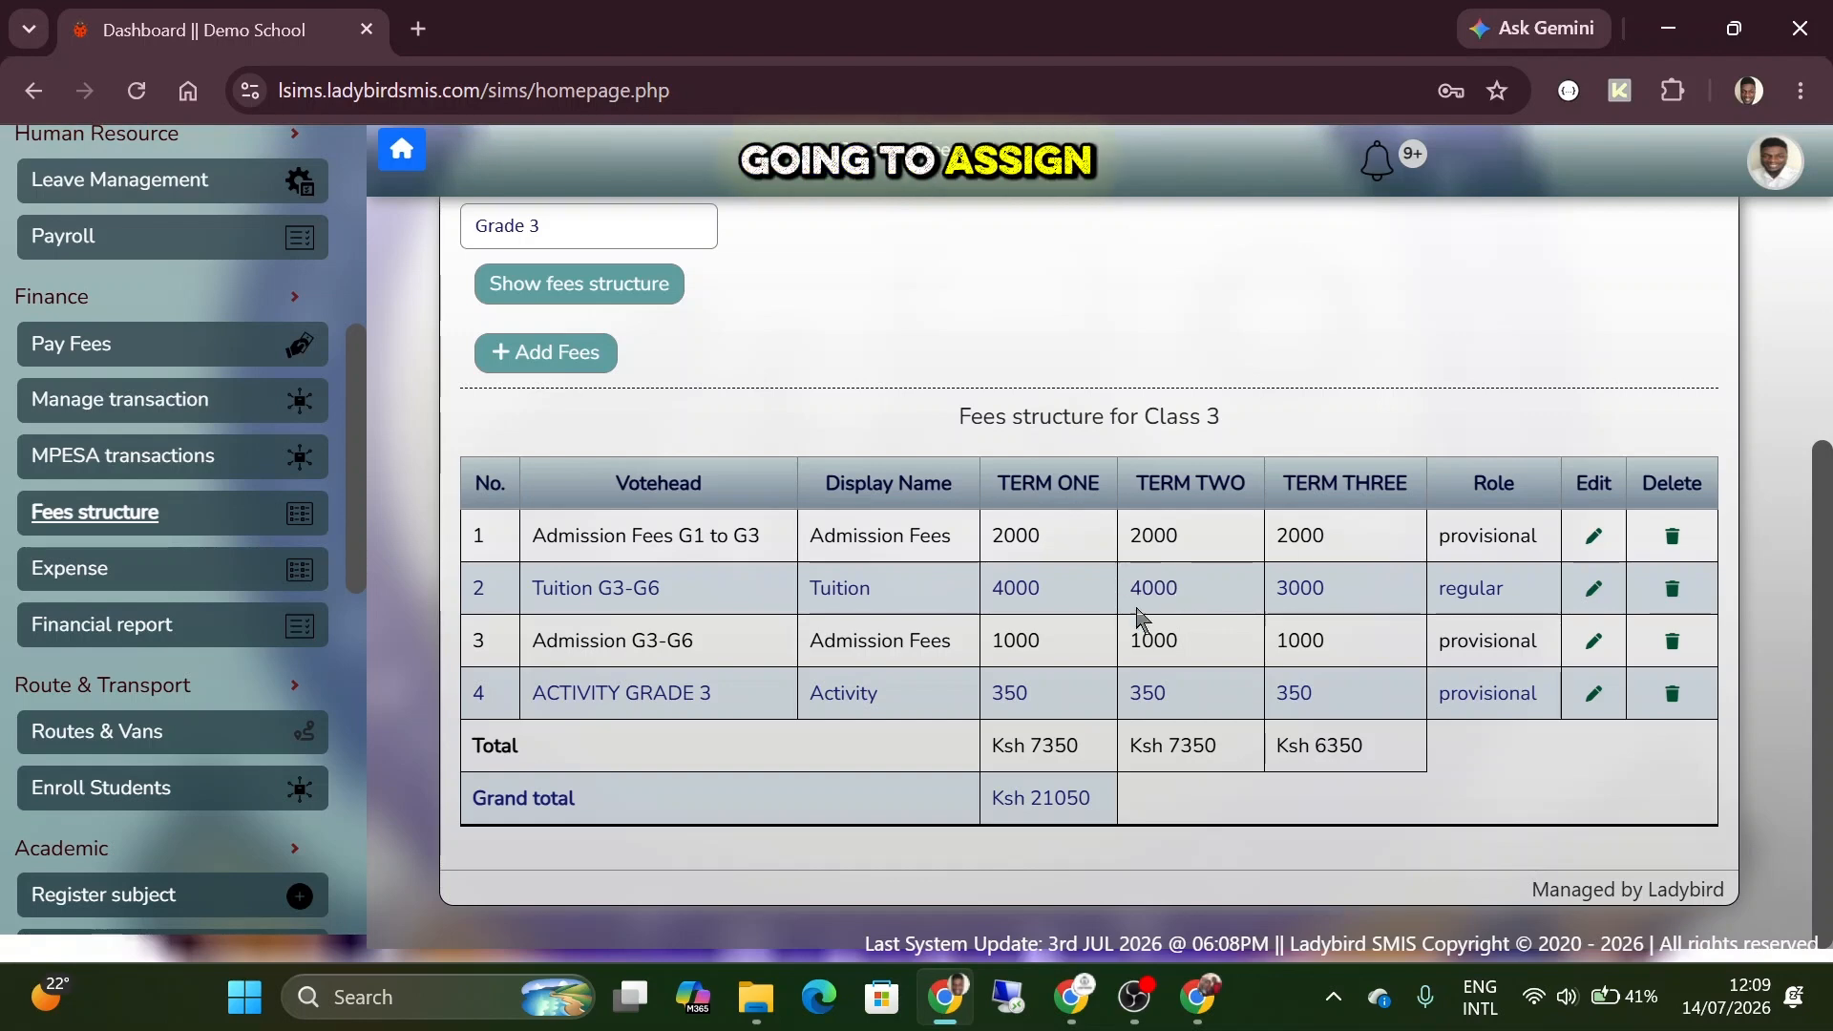
double_click(1020, 589)
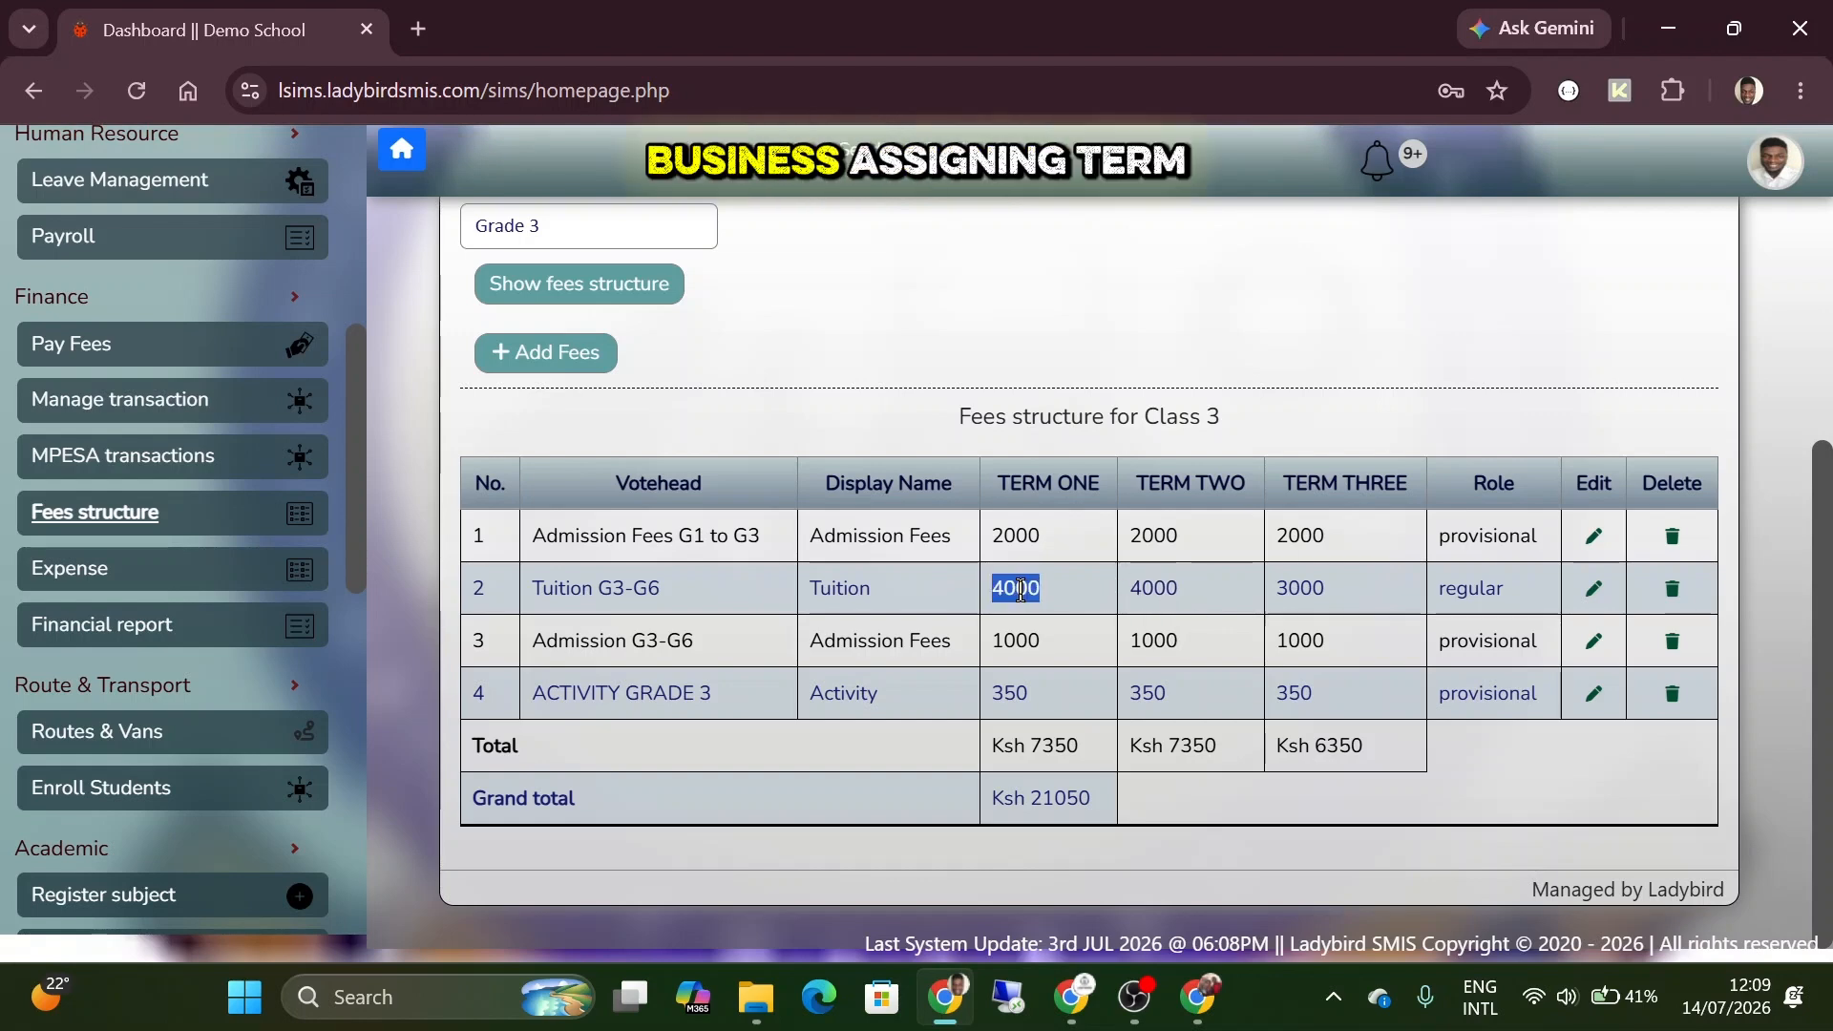
click(1019, 592)
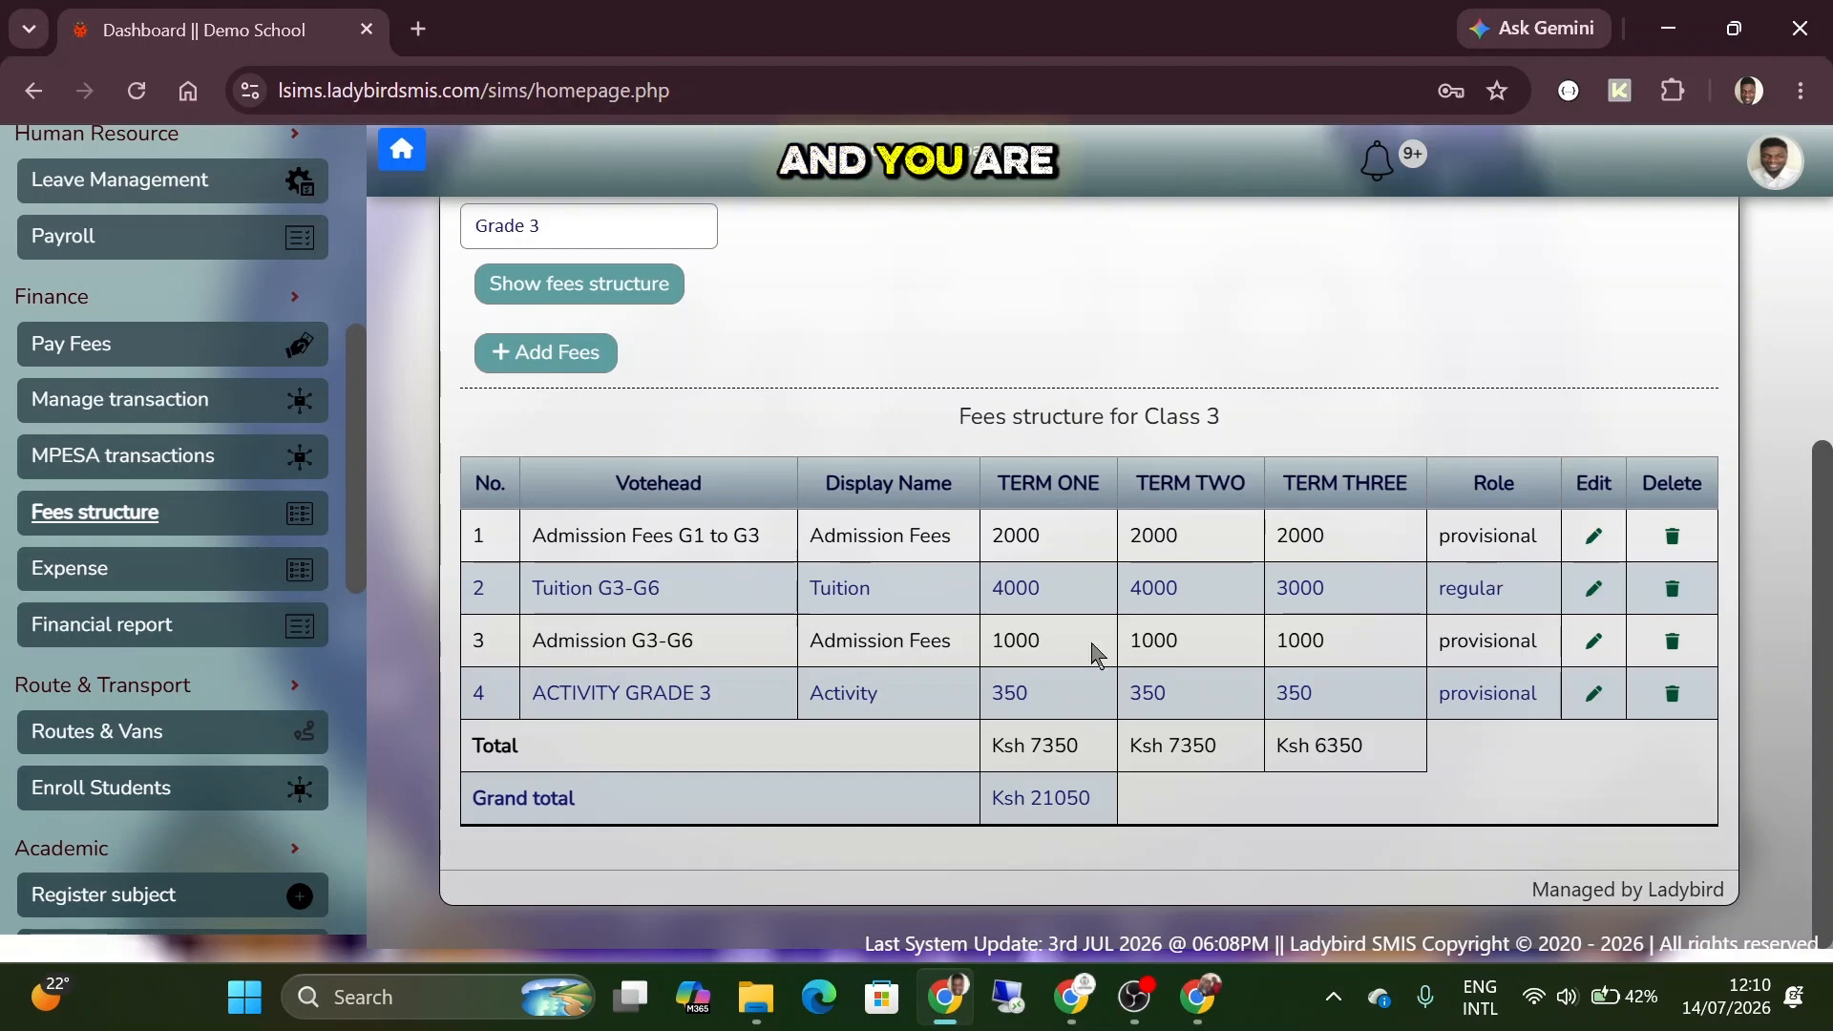
Check the Term One amount of Admission Fees G1 to G3 against the role and Term Three amount of Tuition G3-G6.
scroll(158, 348, up, 6)
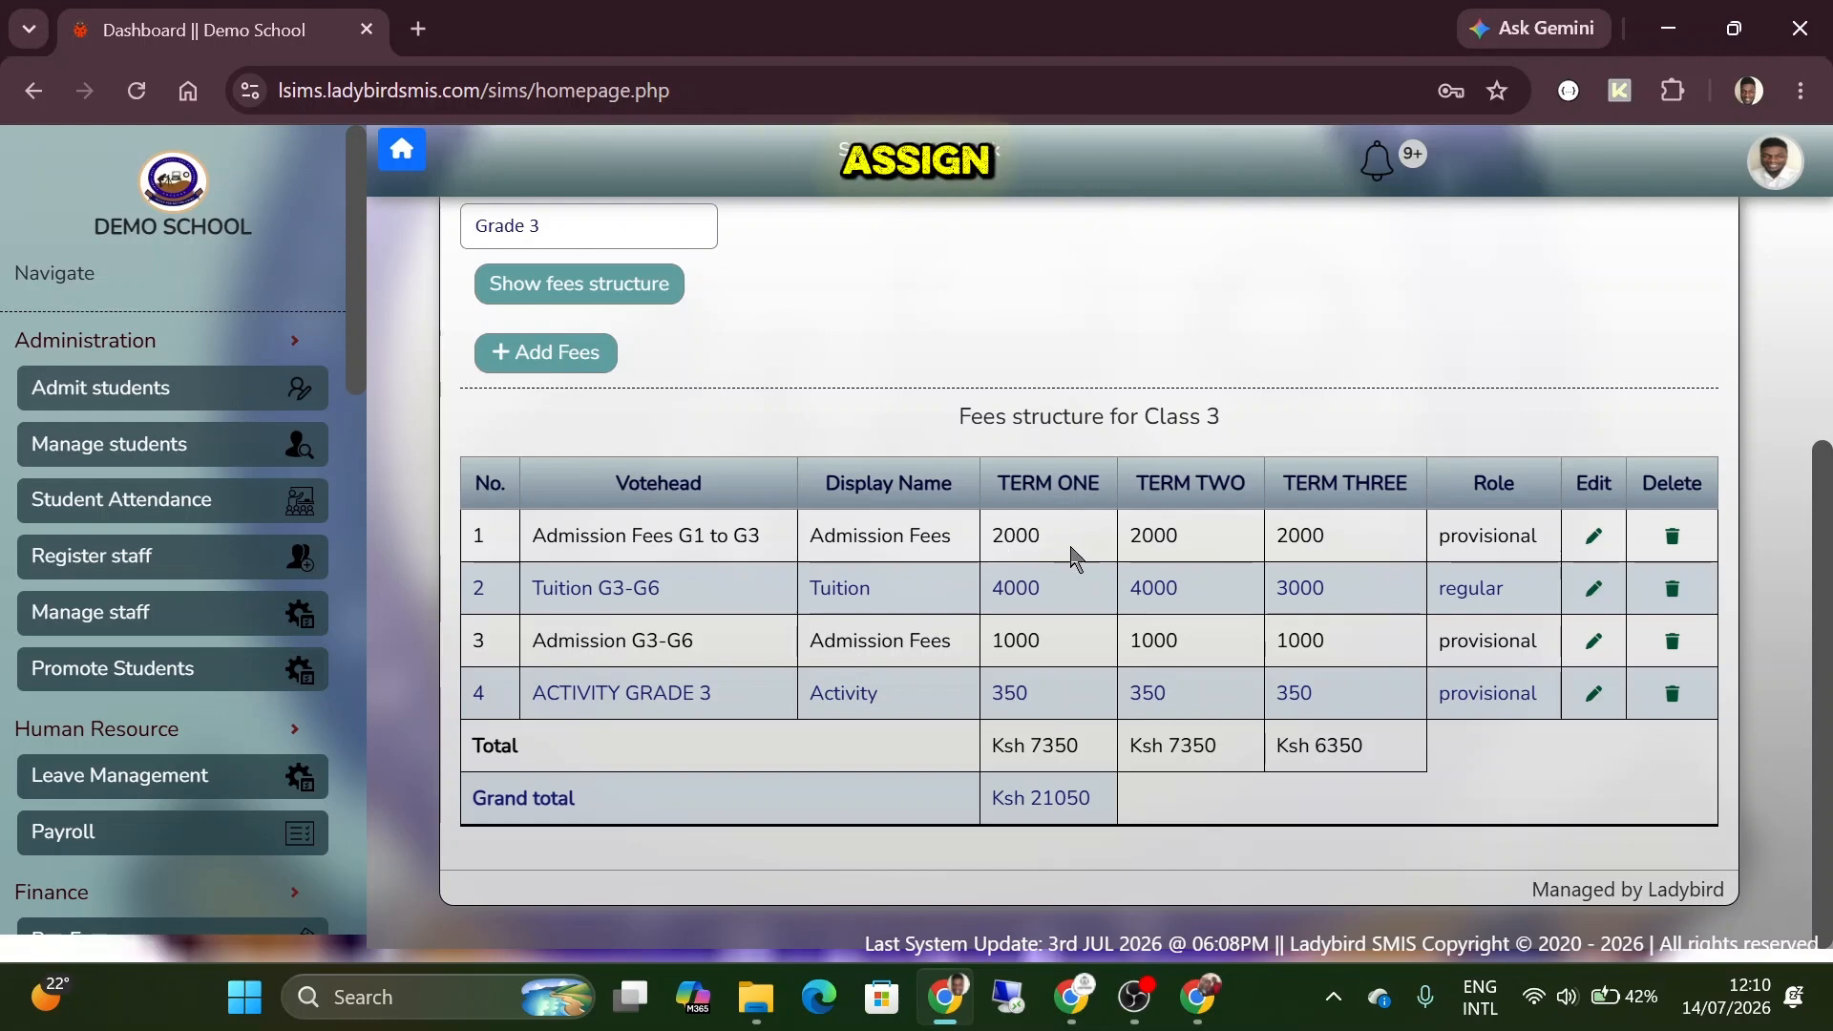
double_click(1012, 533)
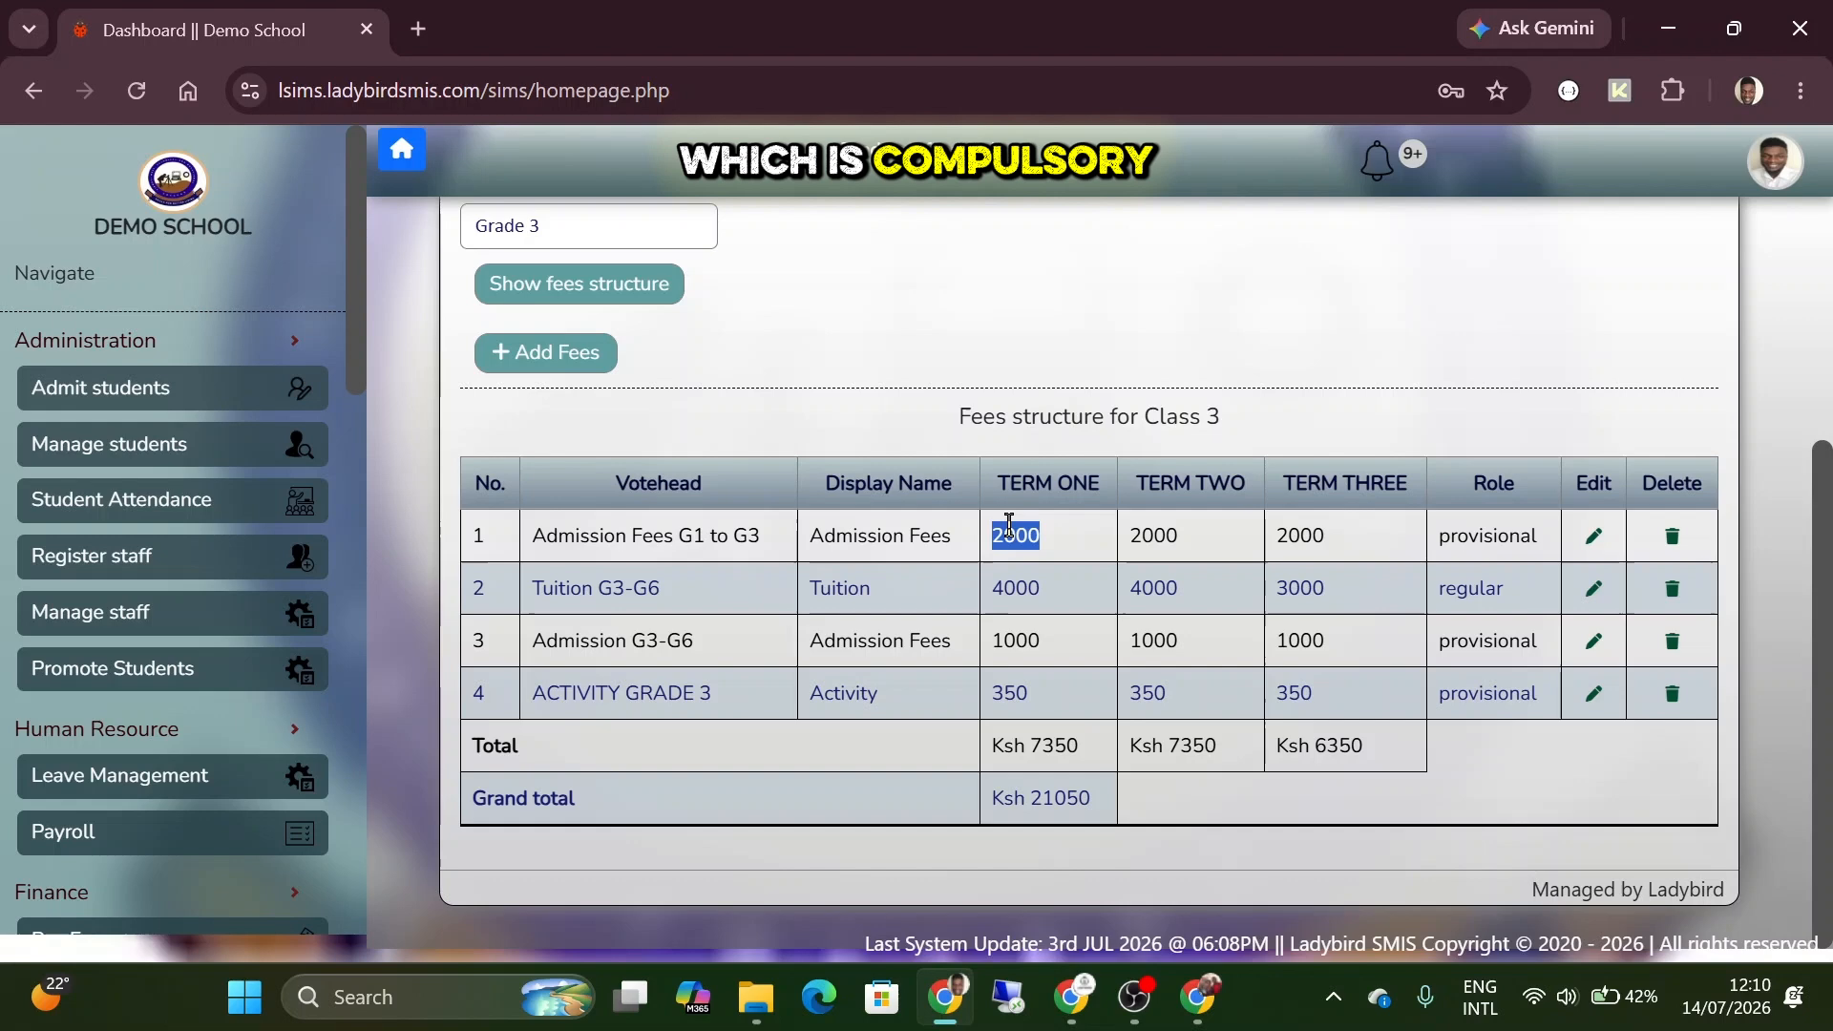
click(1020, 592)
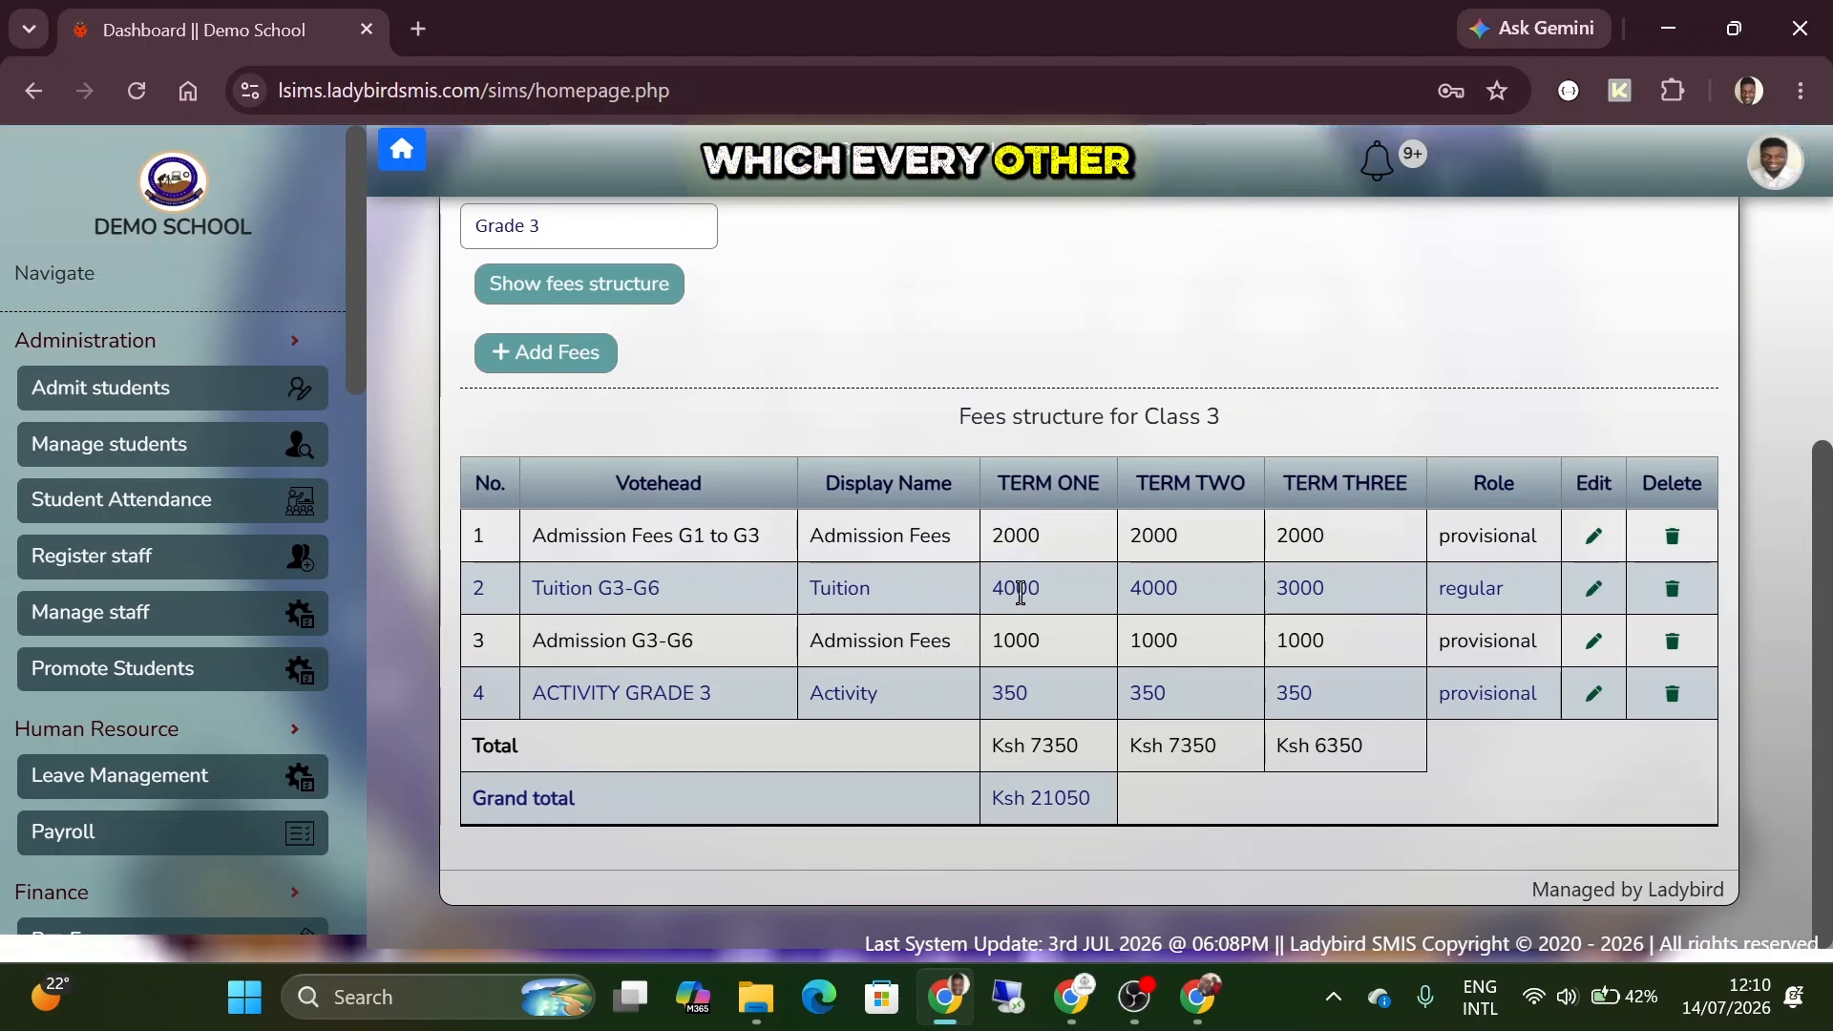
double_click(1335, 604)
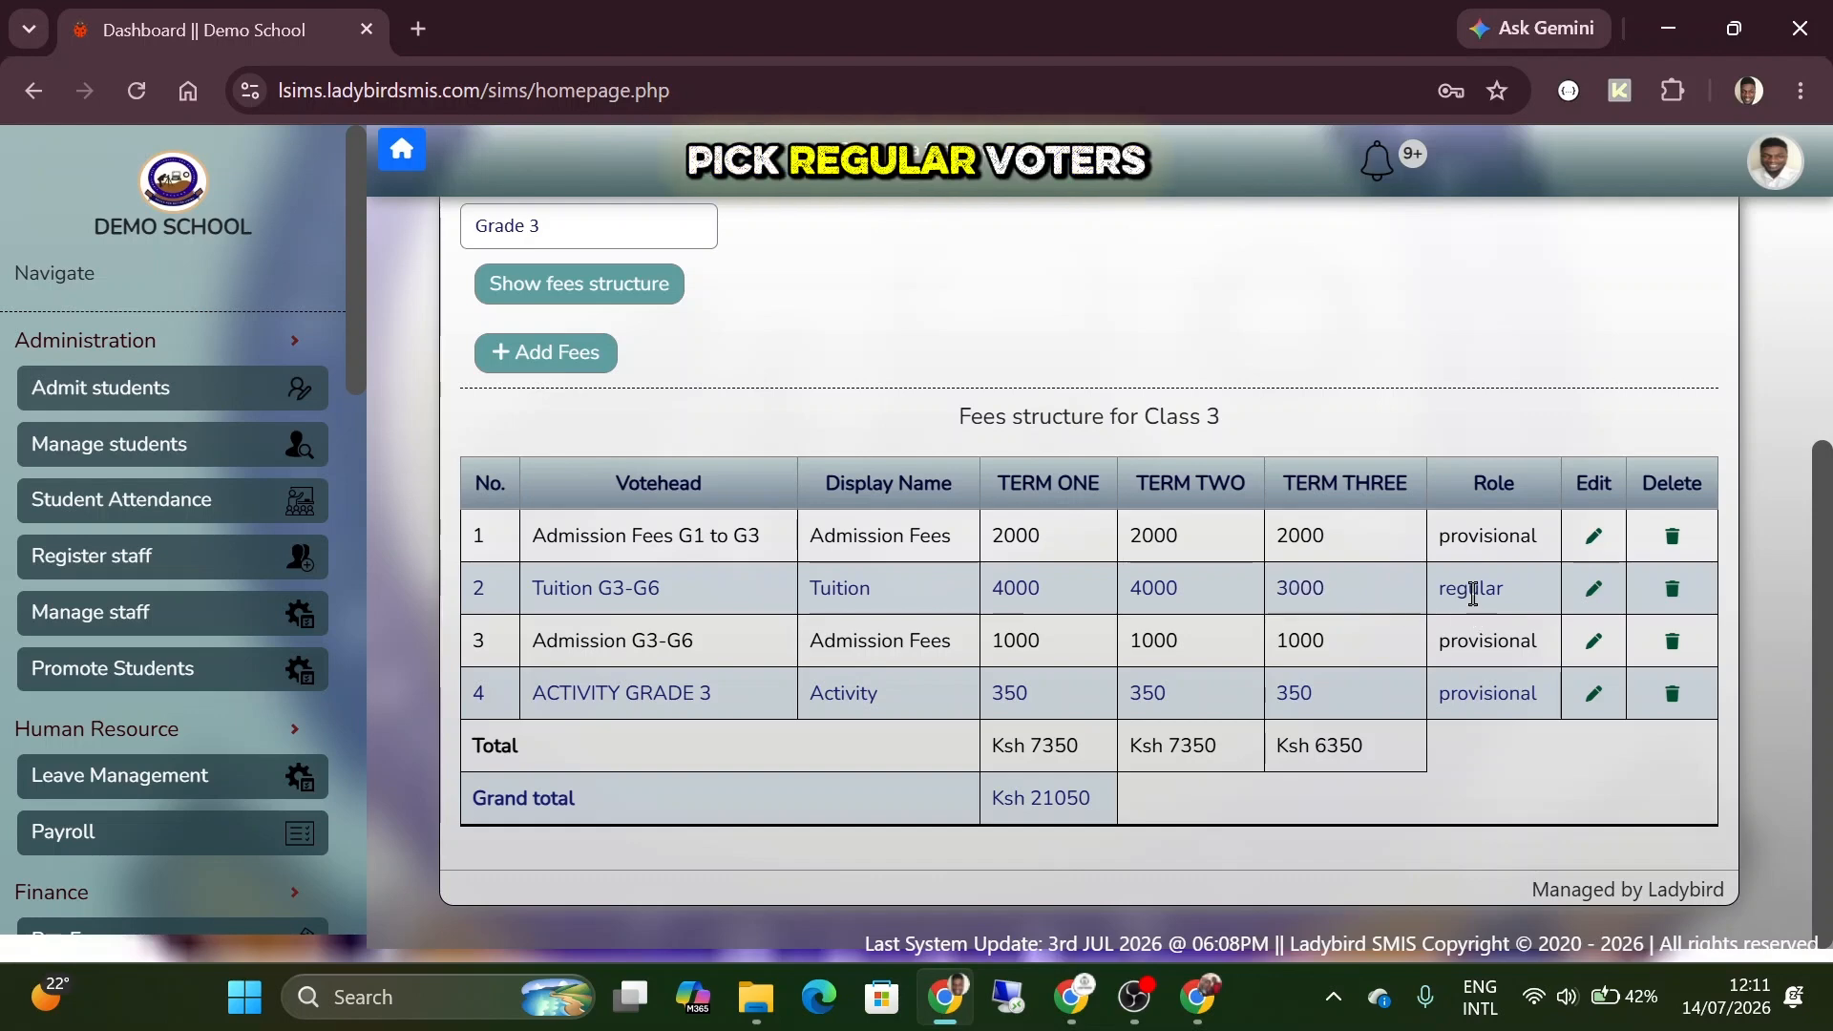
double_click(1473, 596)
click(1277, 582)
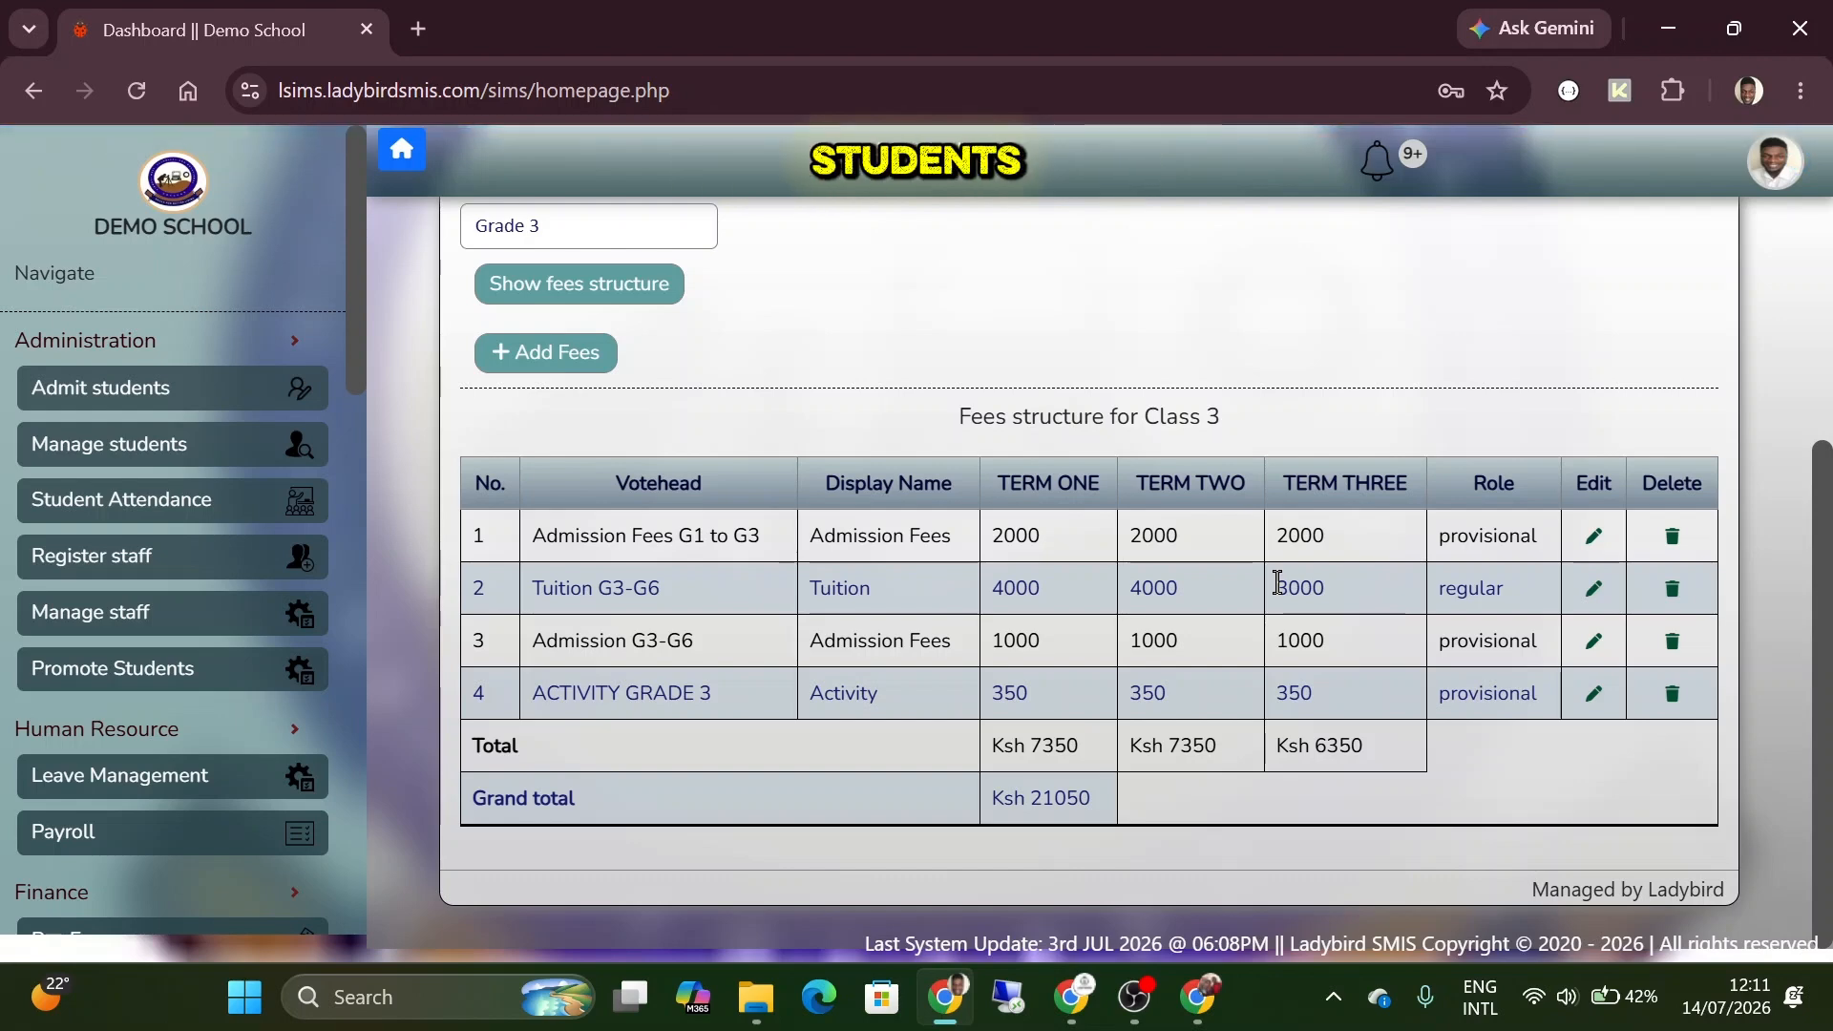
double_click(1295, 583)
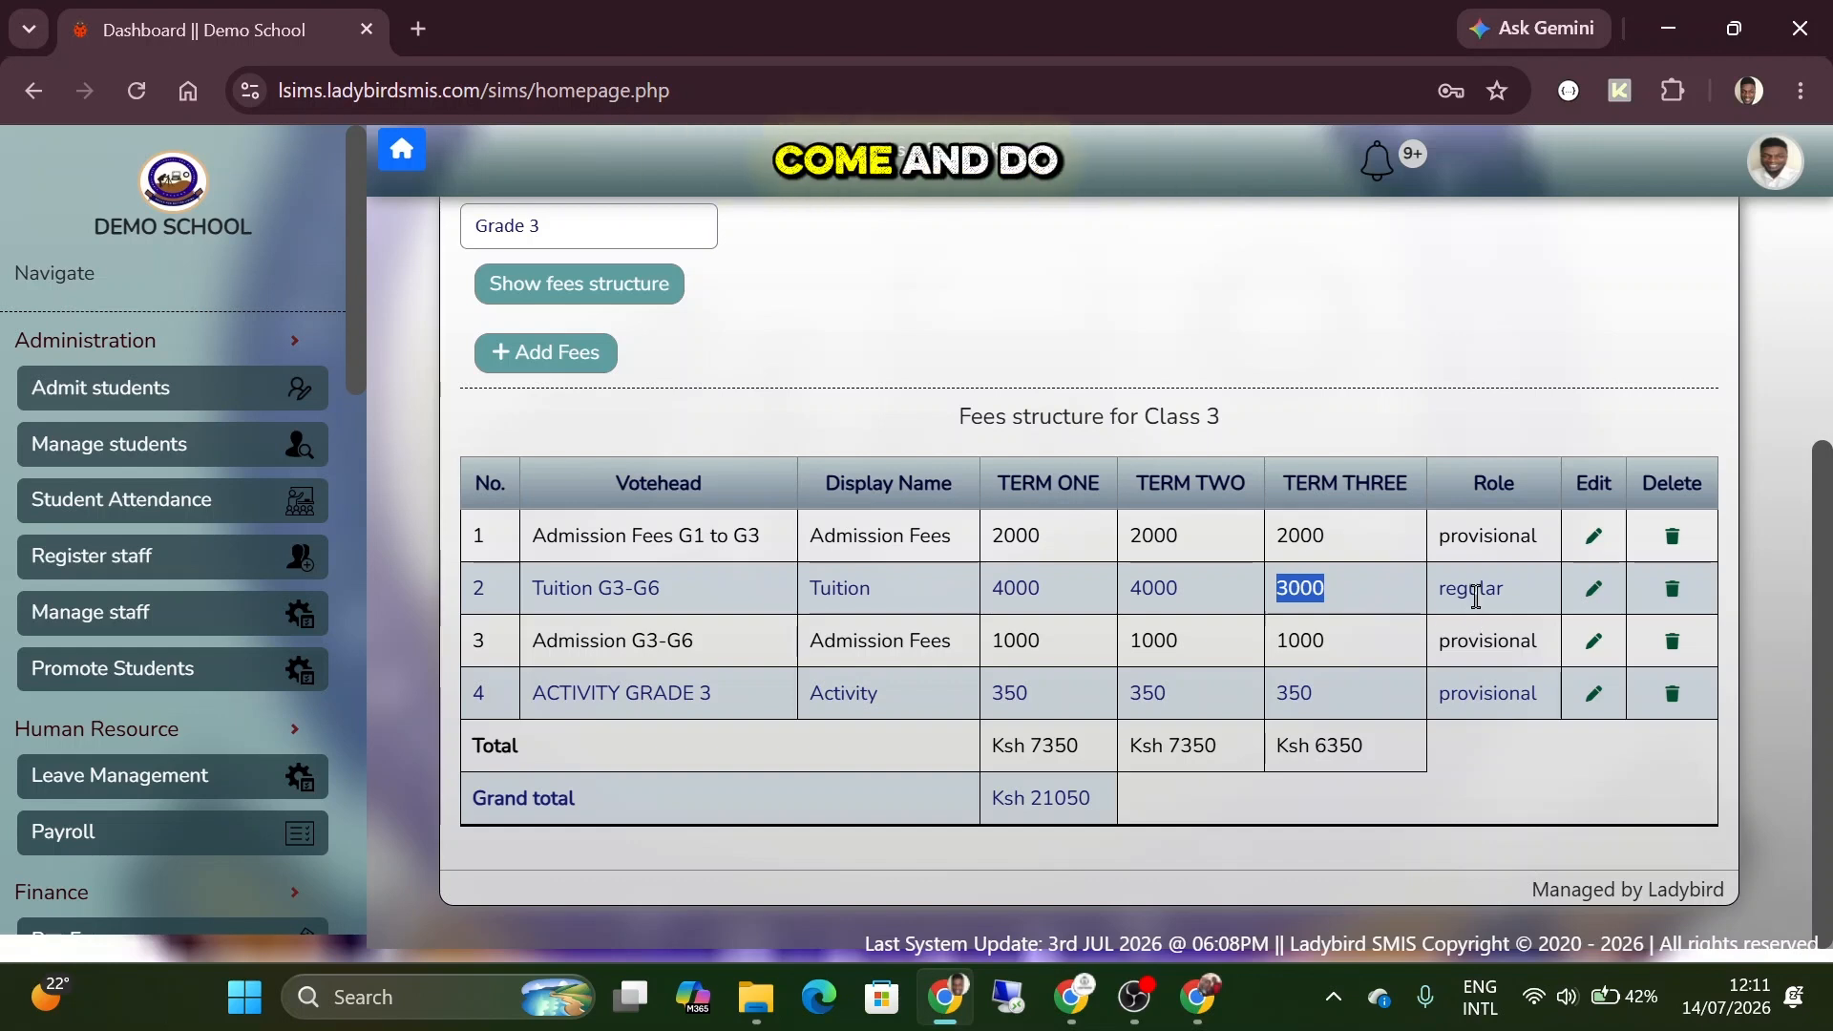
Open the form for adding a new votehead to the fees structure.
click(1310, 586)
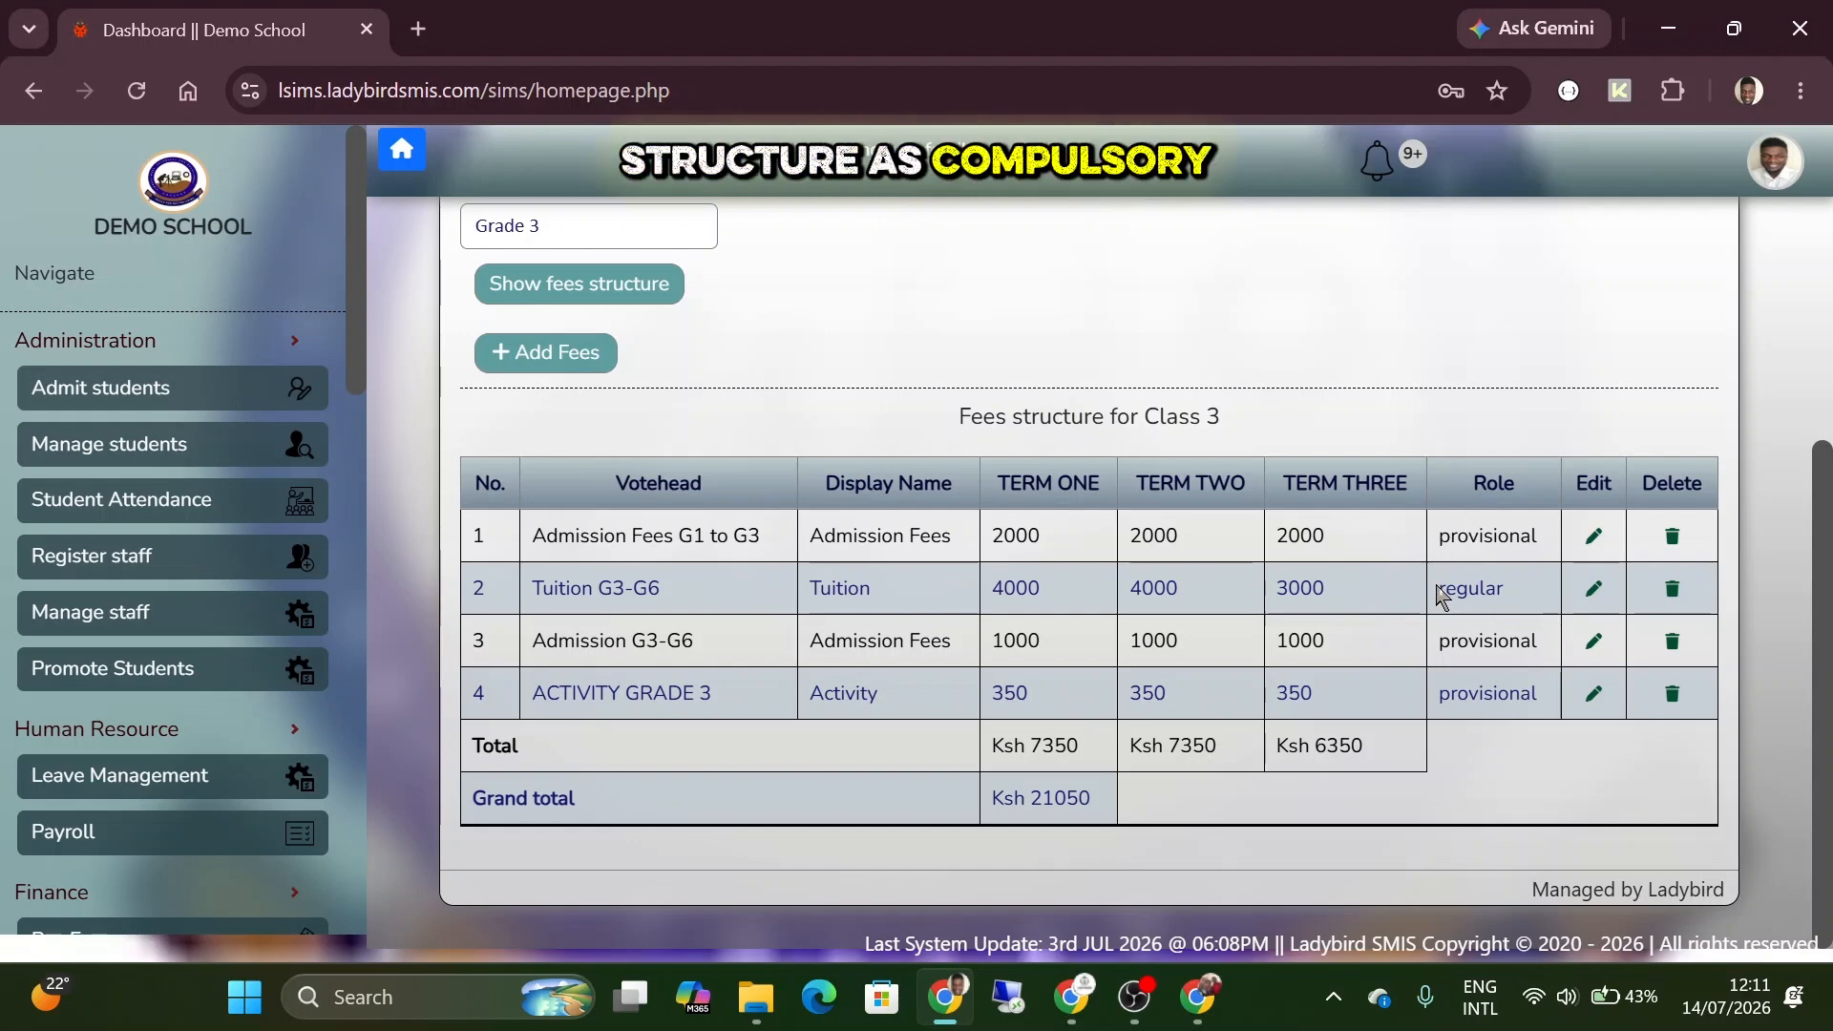
scroll(769, 462, up, 3)
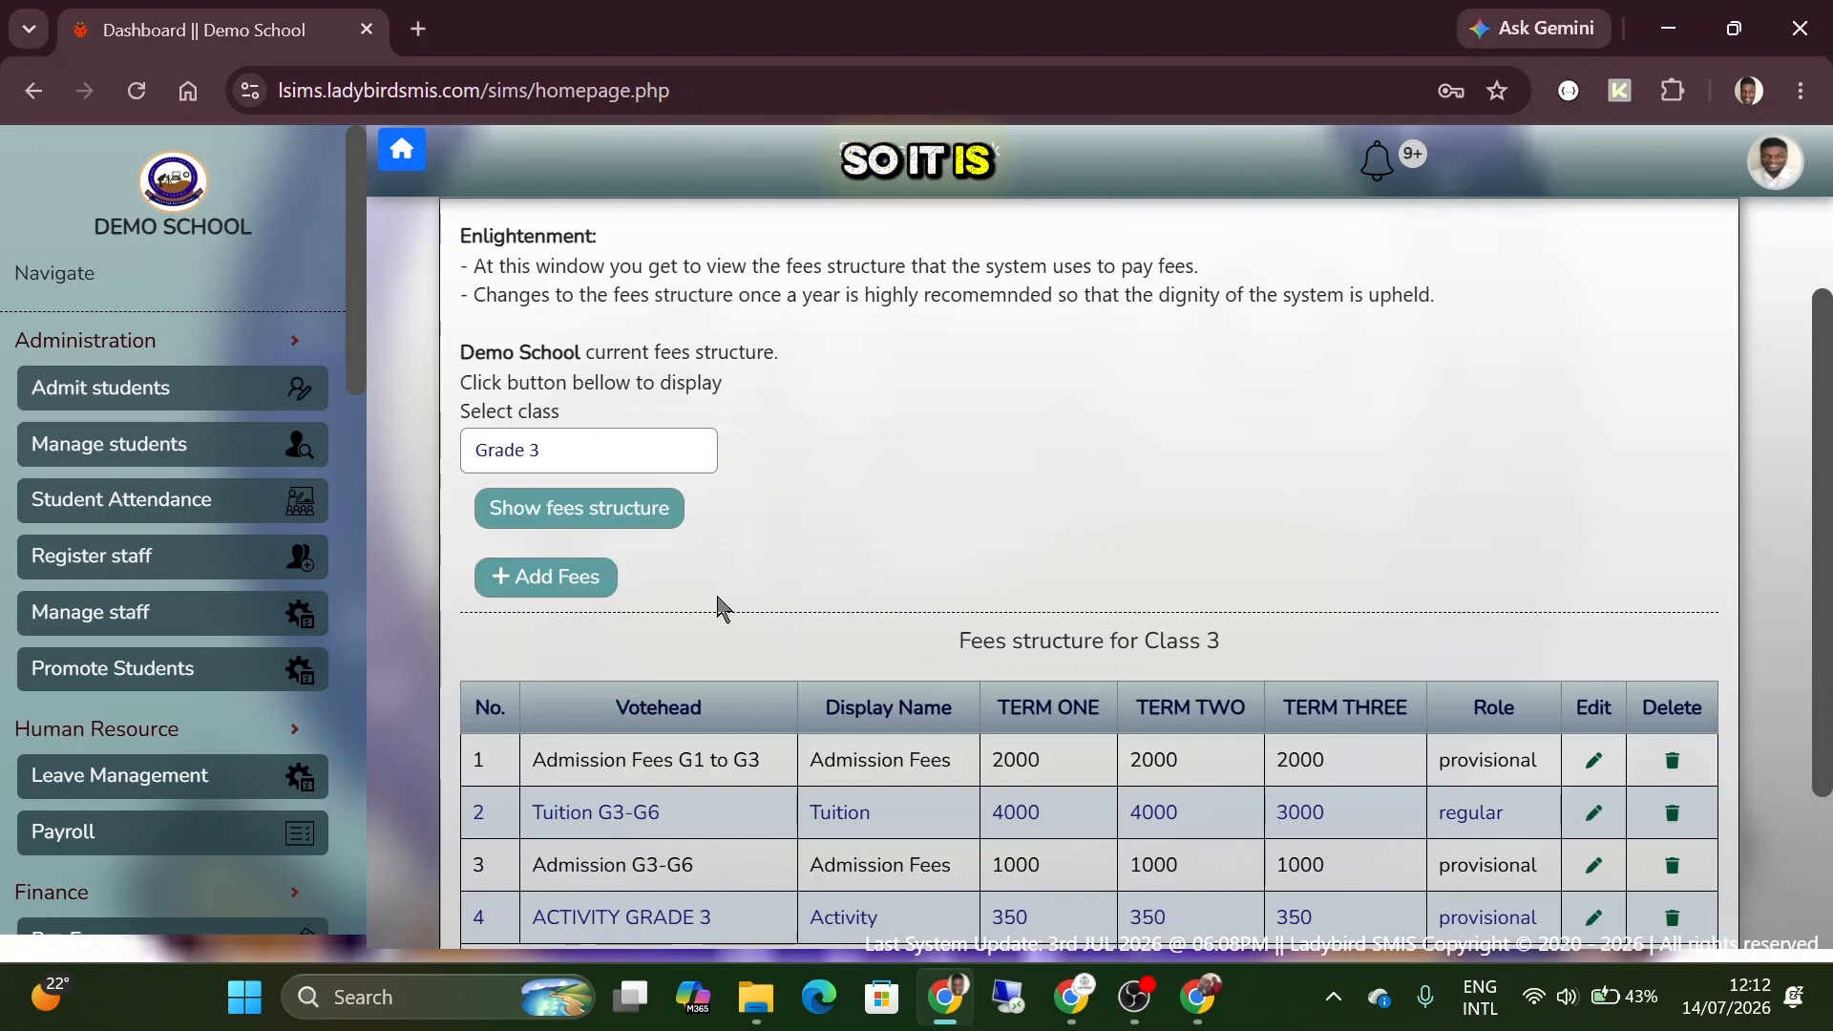
click(556, 576)
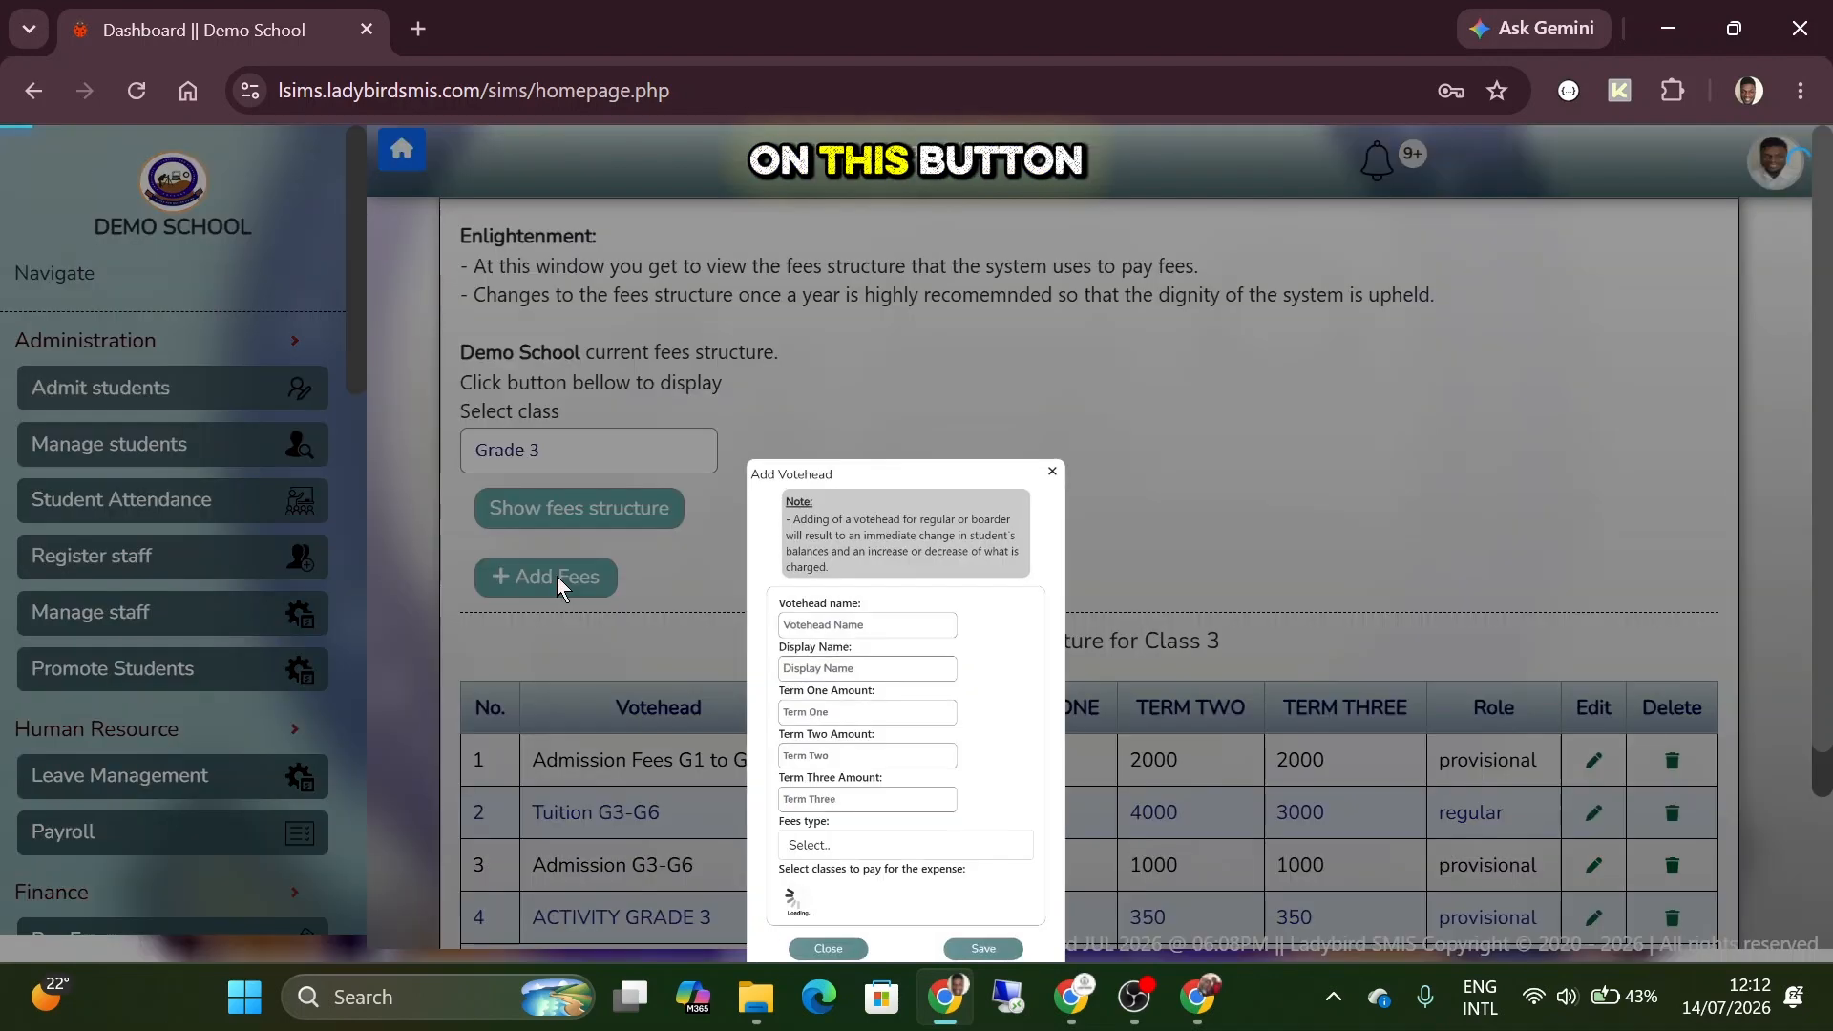
scroll(938, 413, down, 1)
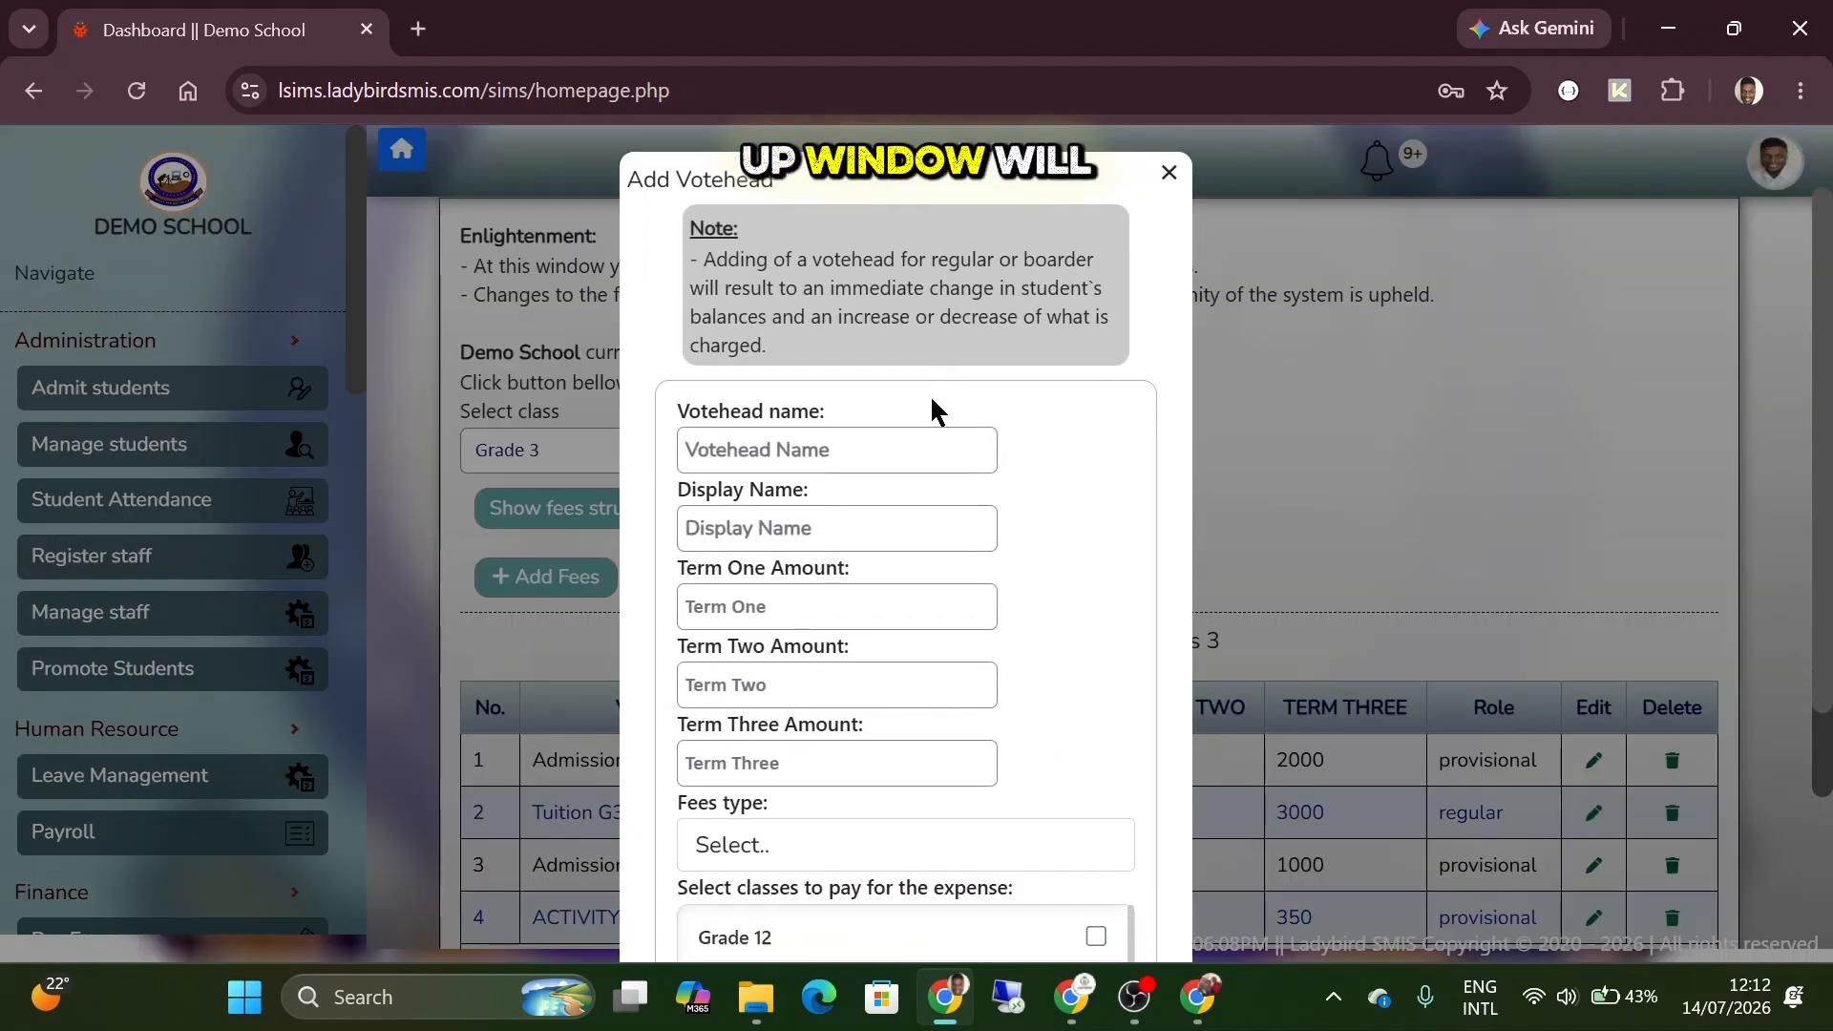
scroll(859, 359, down, 1)
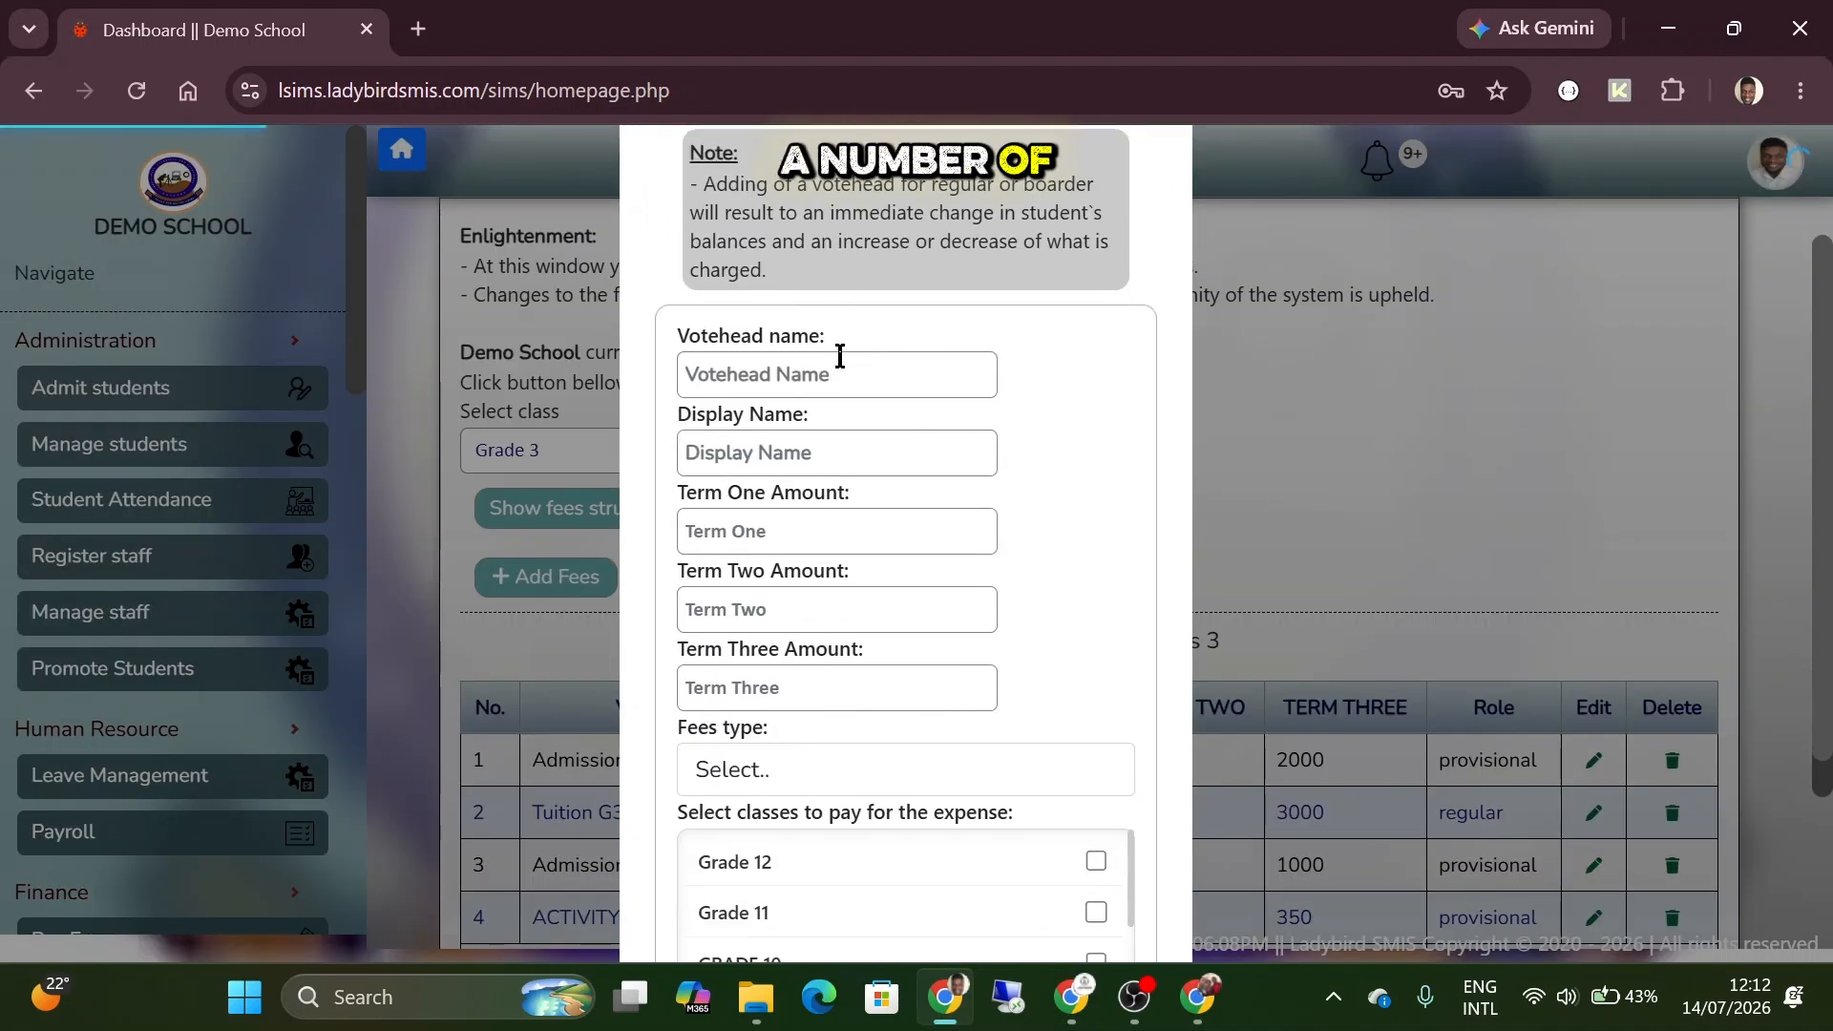
scroll(839, 356, down, 1)
Try to name the new votehead UNIFORM PG TO PP2 with the display name UNIFORM.
click(814, 255)
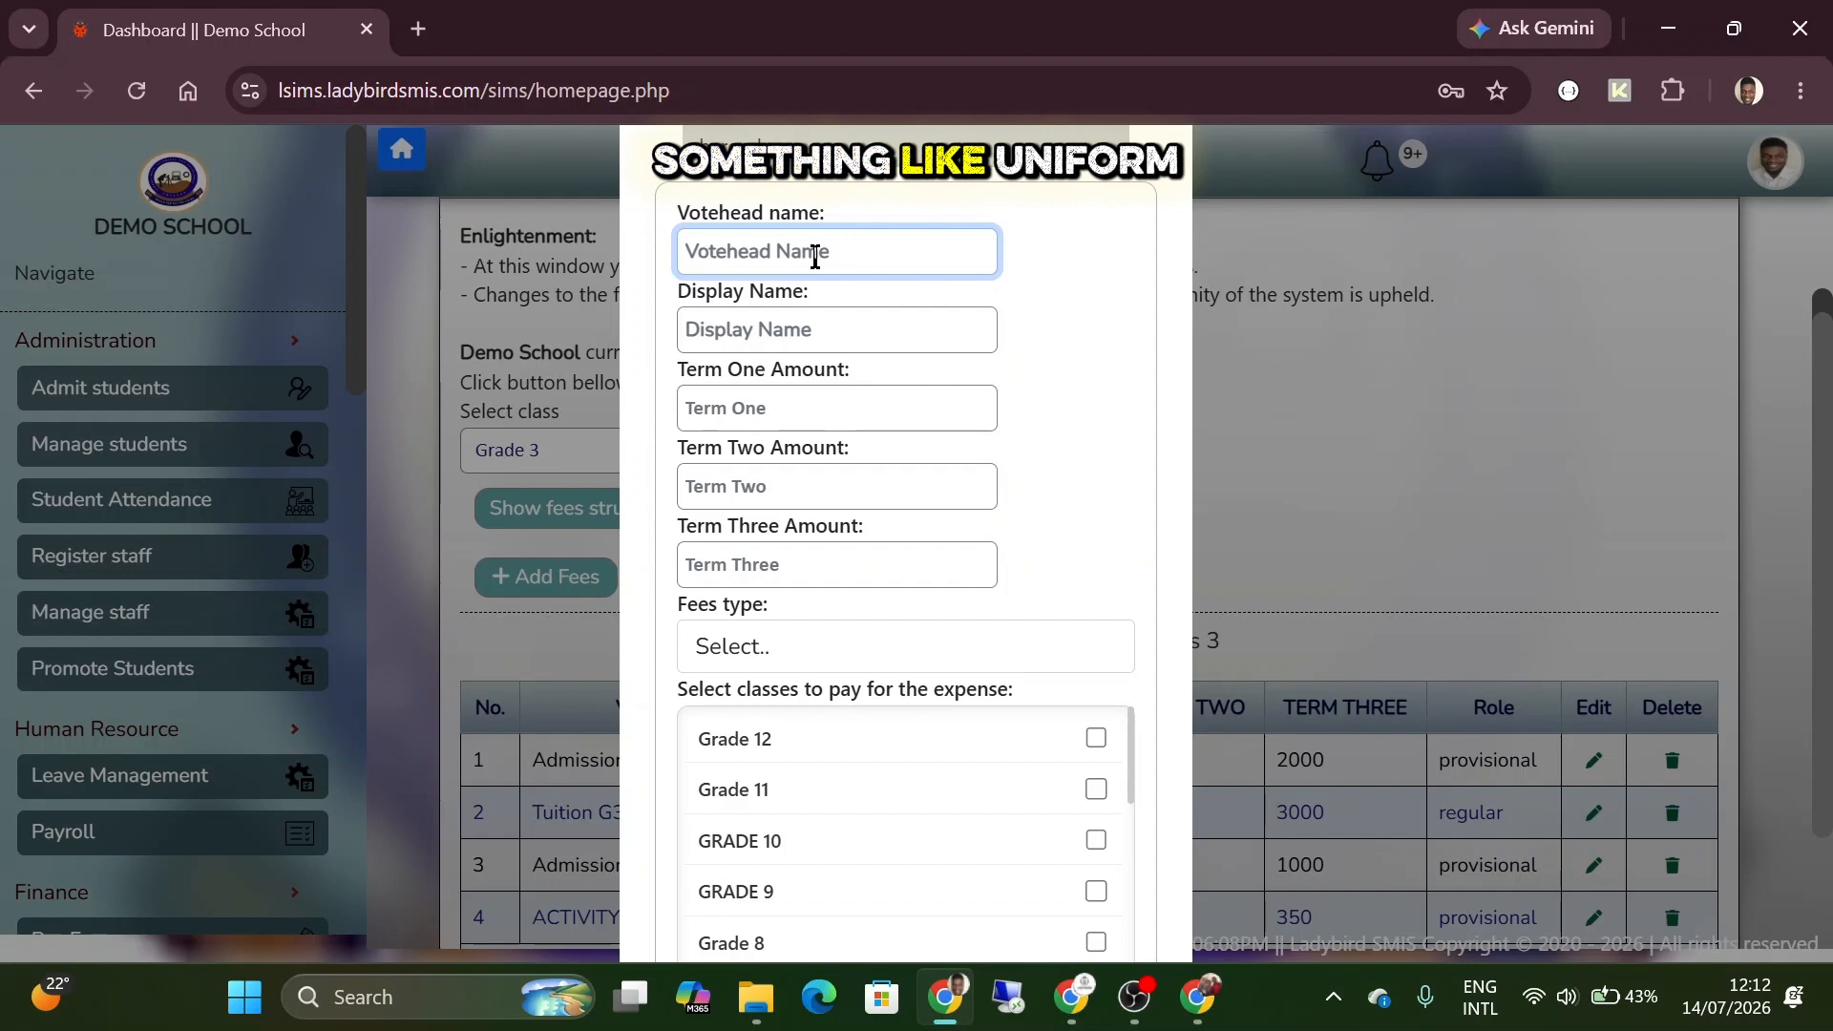
text(UNIFORM)
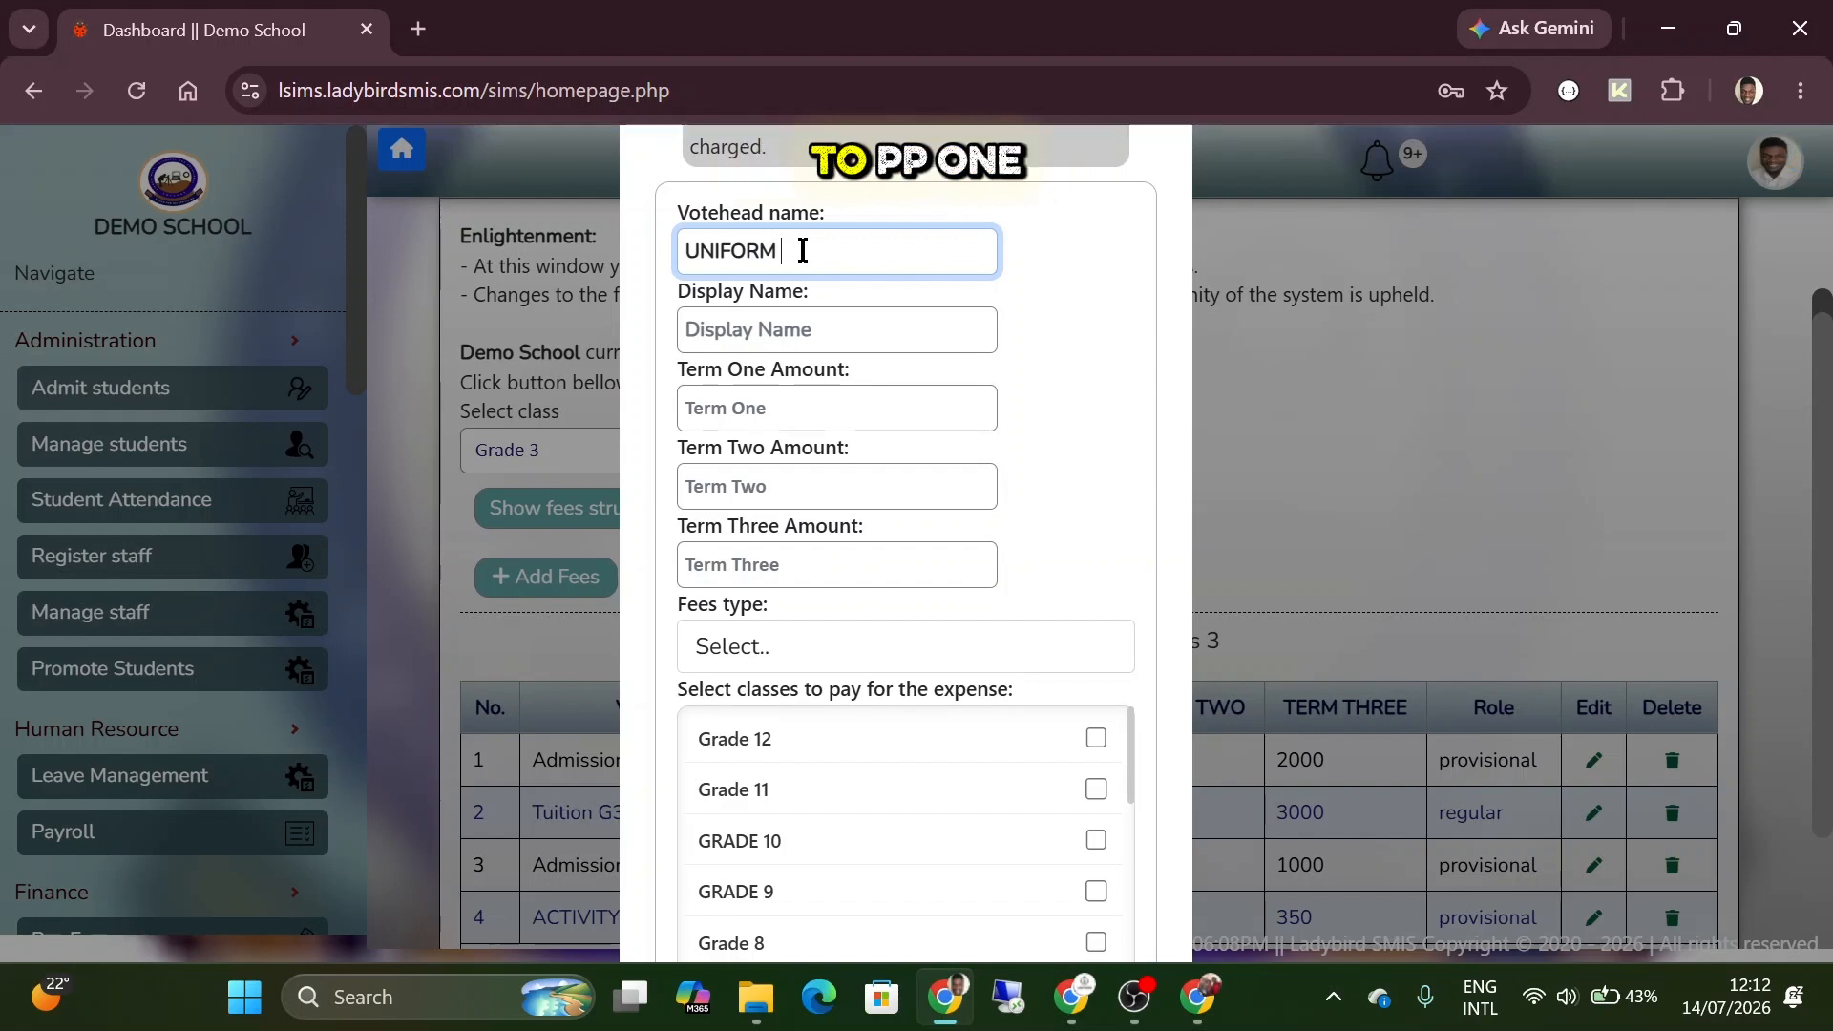
text(P)
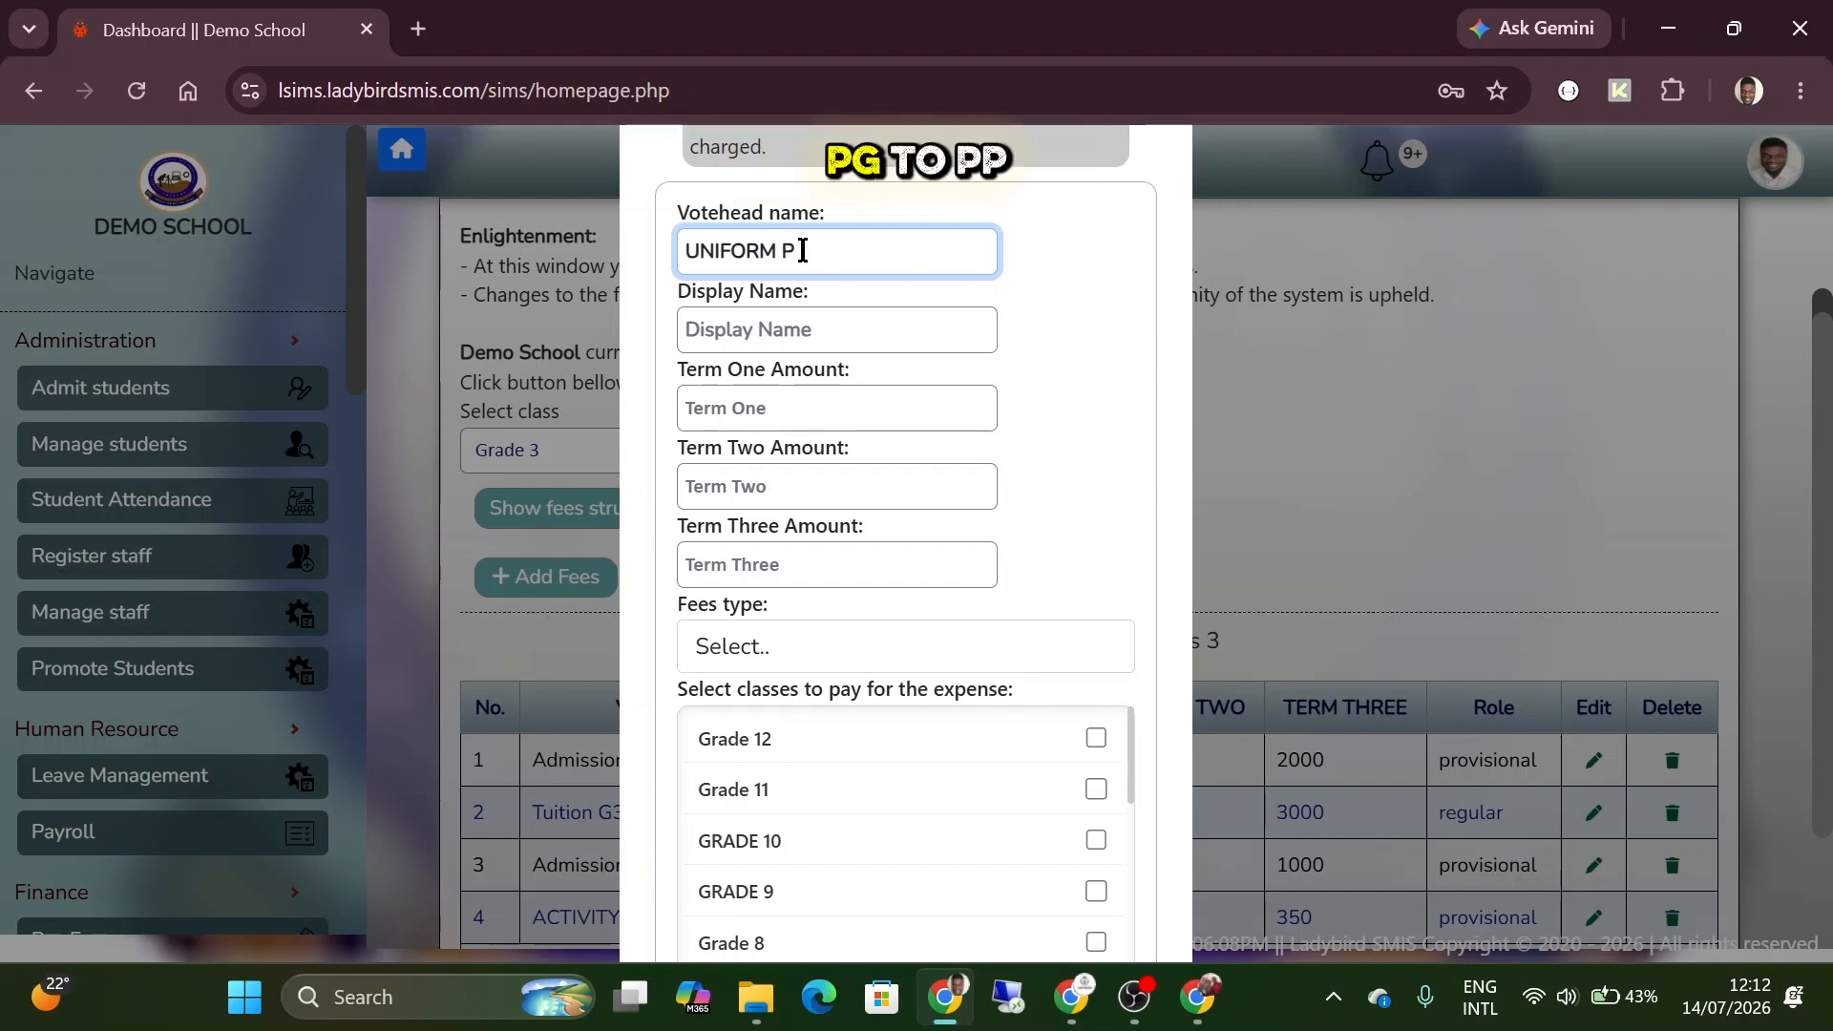
text(G TO PP2)
click(836, 327)
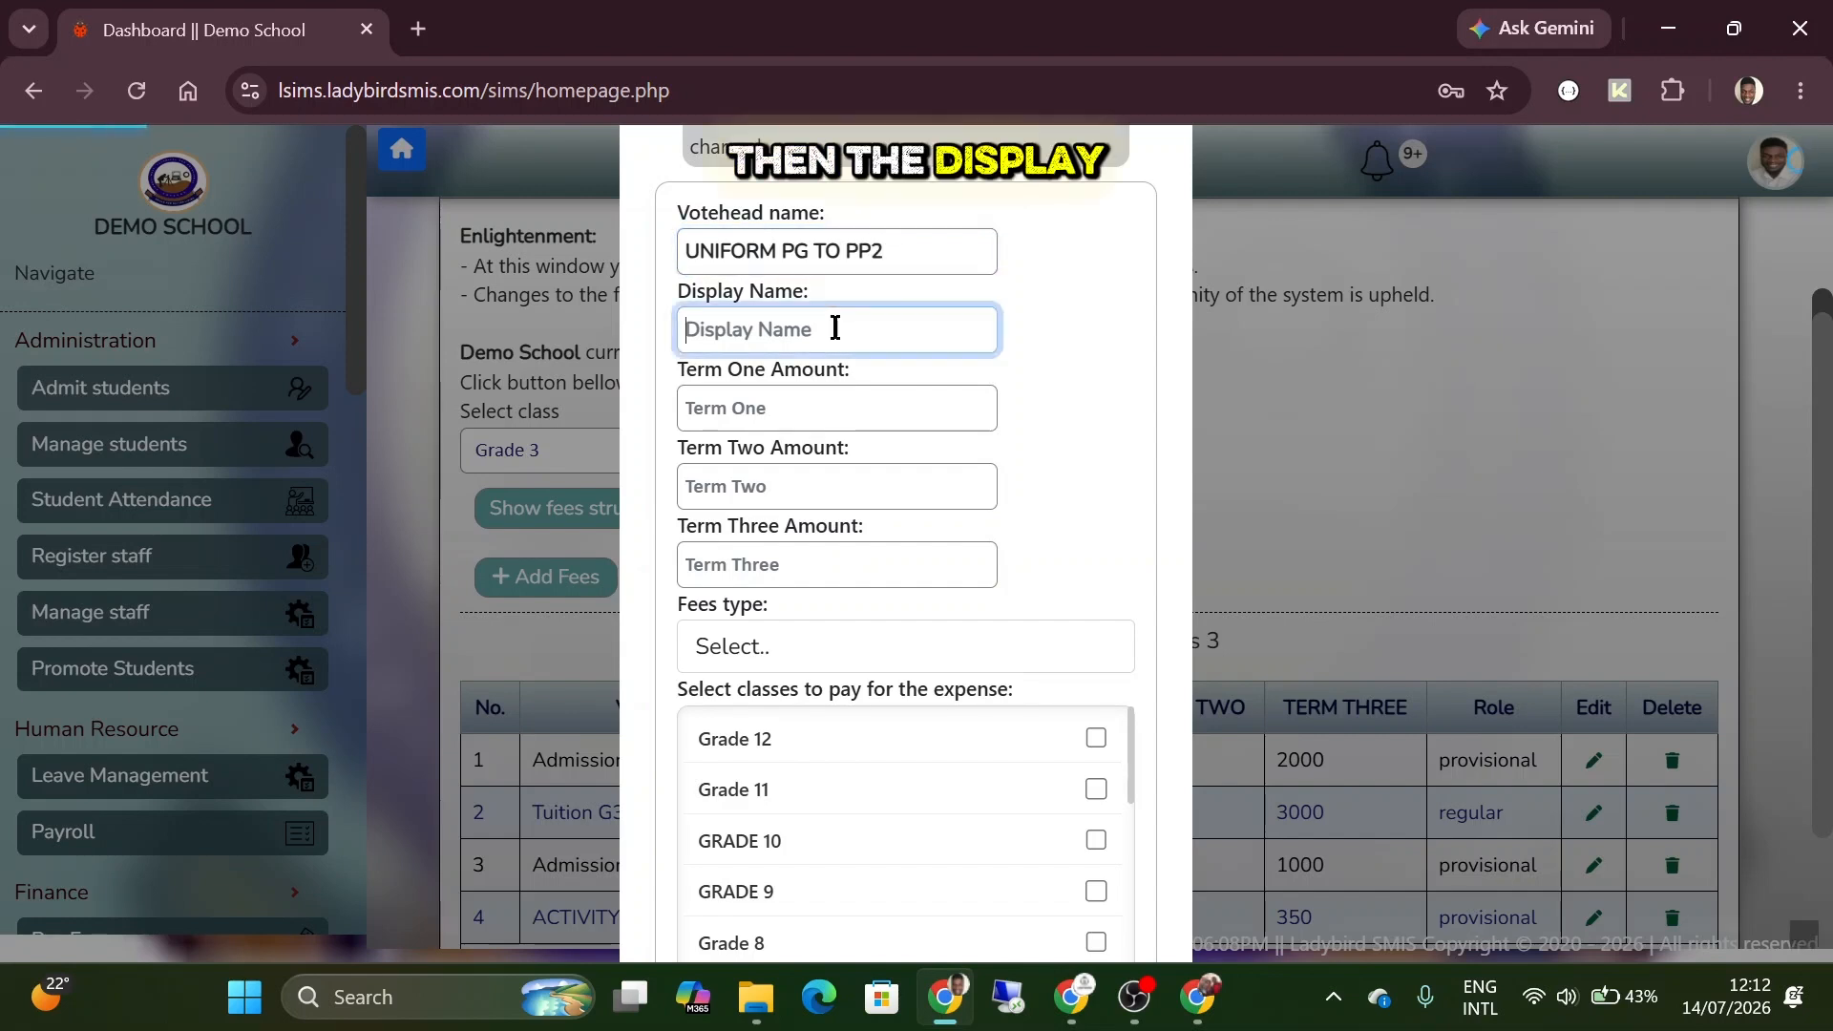
text(UNI)
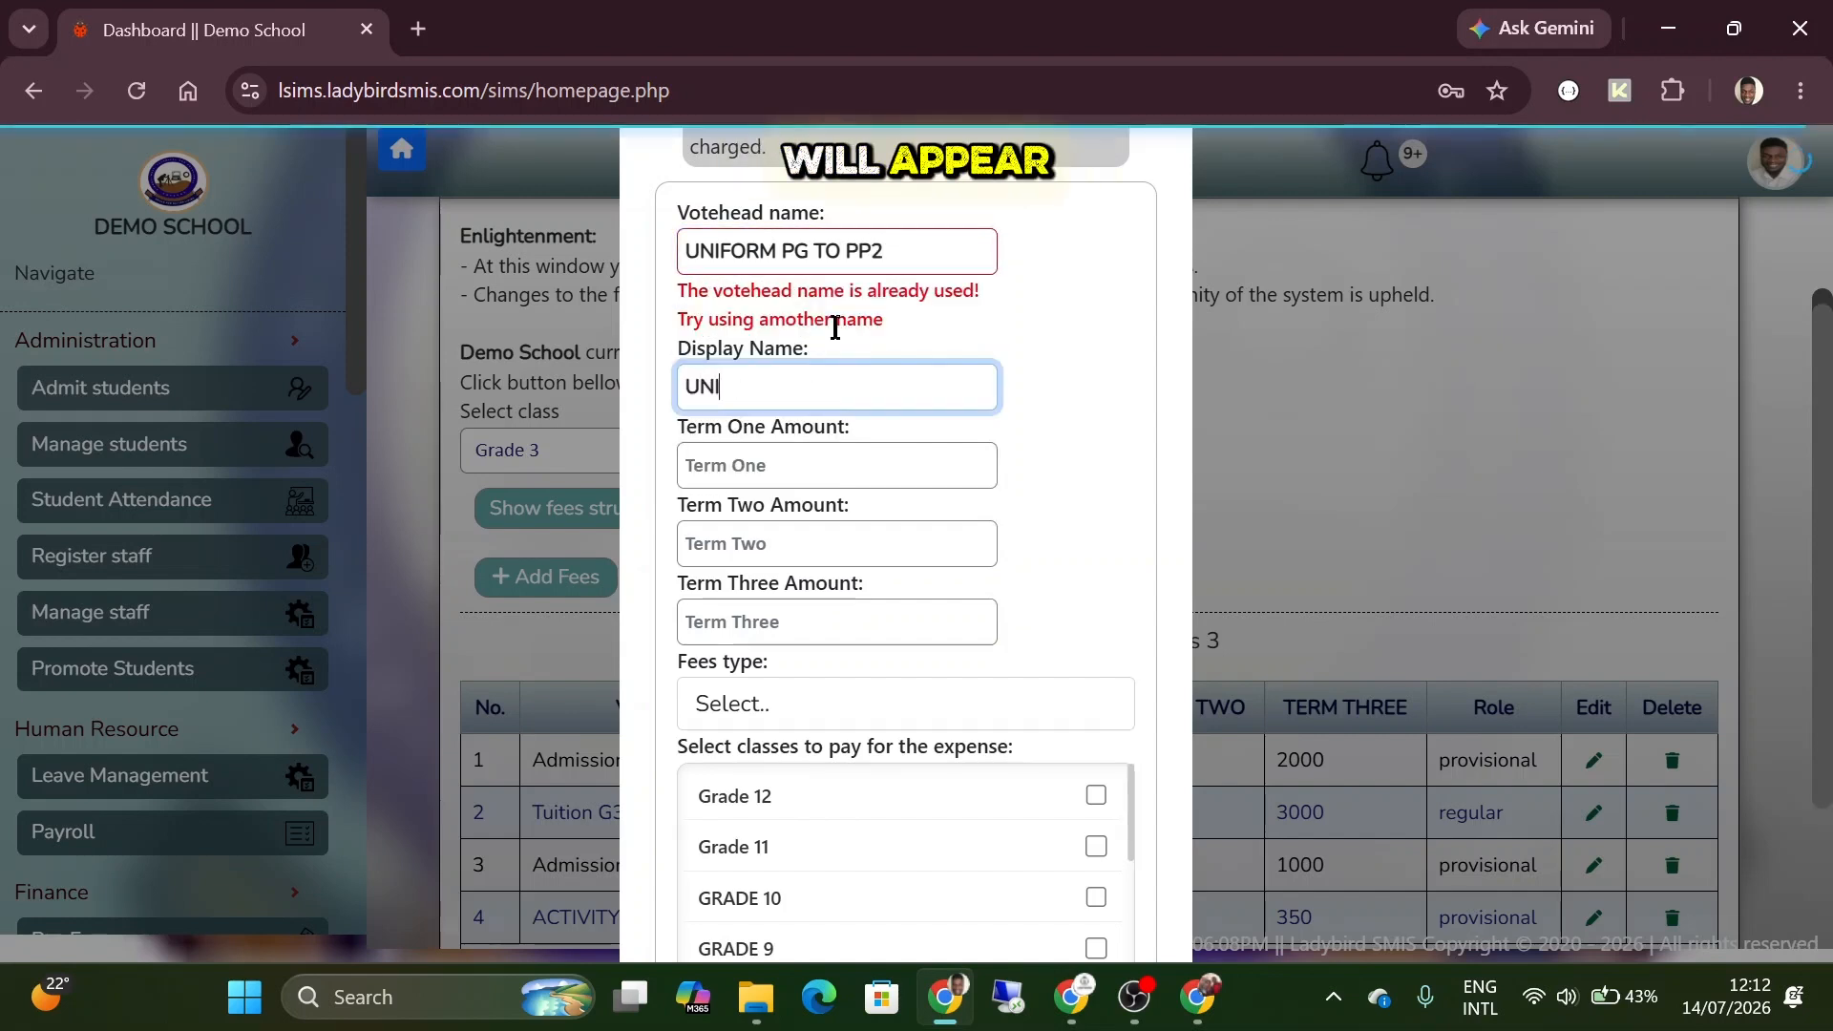
text(FORM)
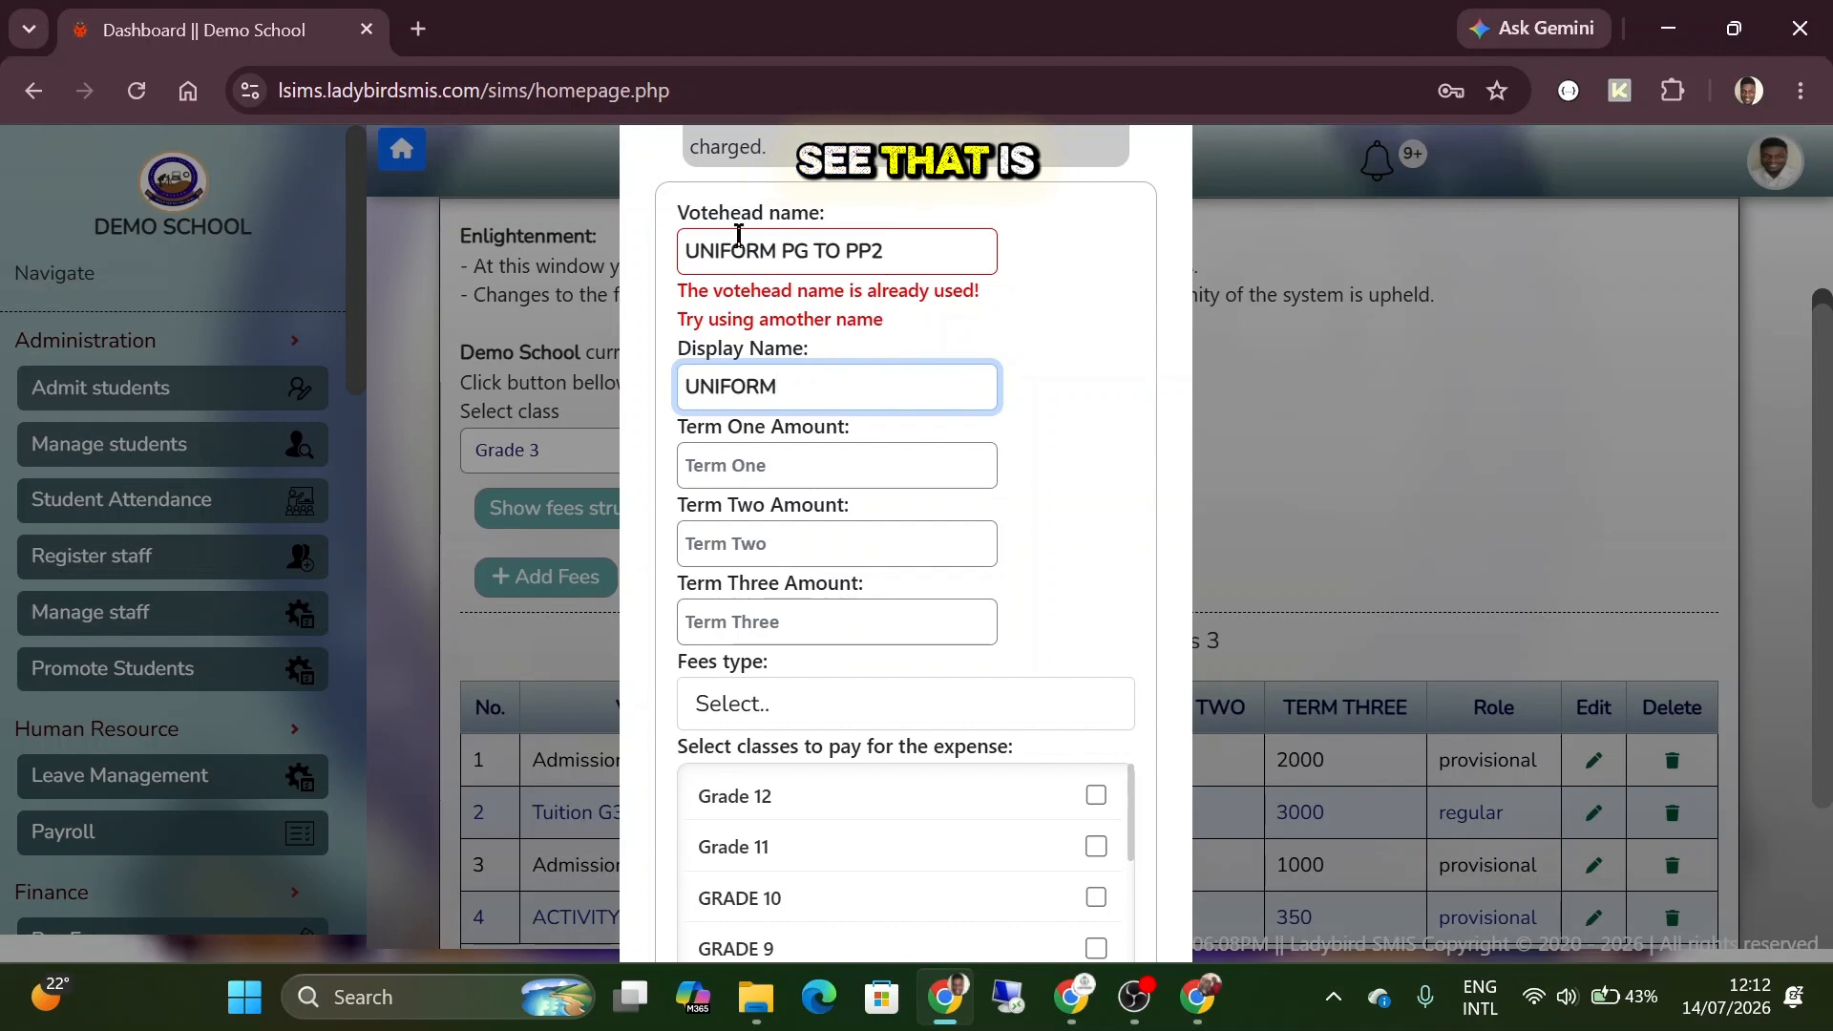
drag(678, 290, 881, 326)
click(880, 327)
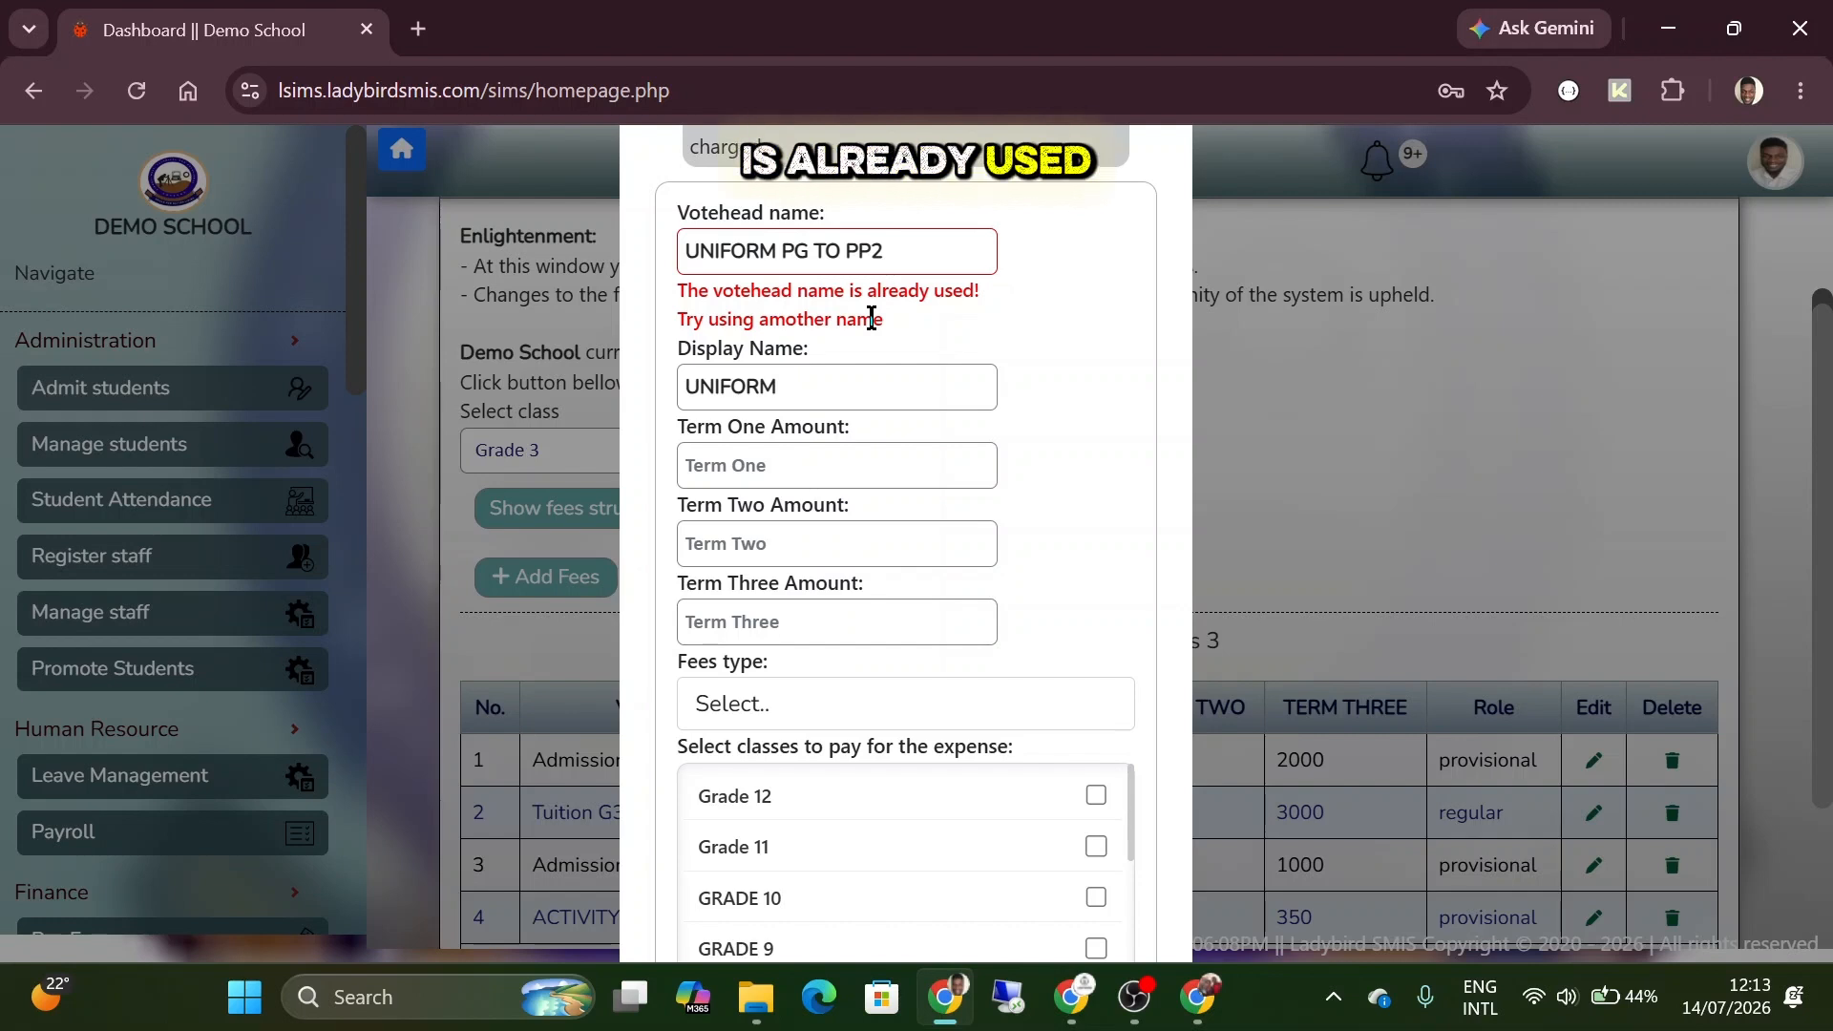
Replace the votehead name with LUNCH PG TO PP2 and the display name with LUNCH.
click(899, 247)
key(BackSpace)
key(BackSpace)
key(BackSpace)
key(BackSpace)
key(BackSpace)
key(BackSpace)
key(BackSpace)
key(BackSpace)
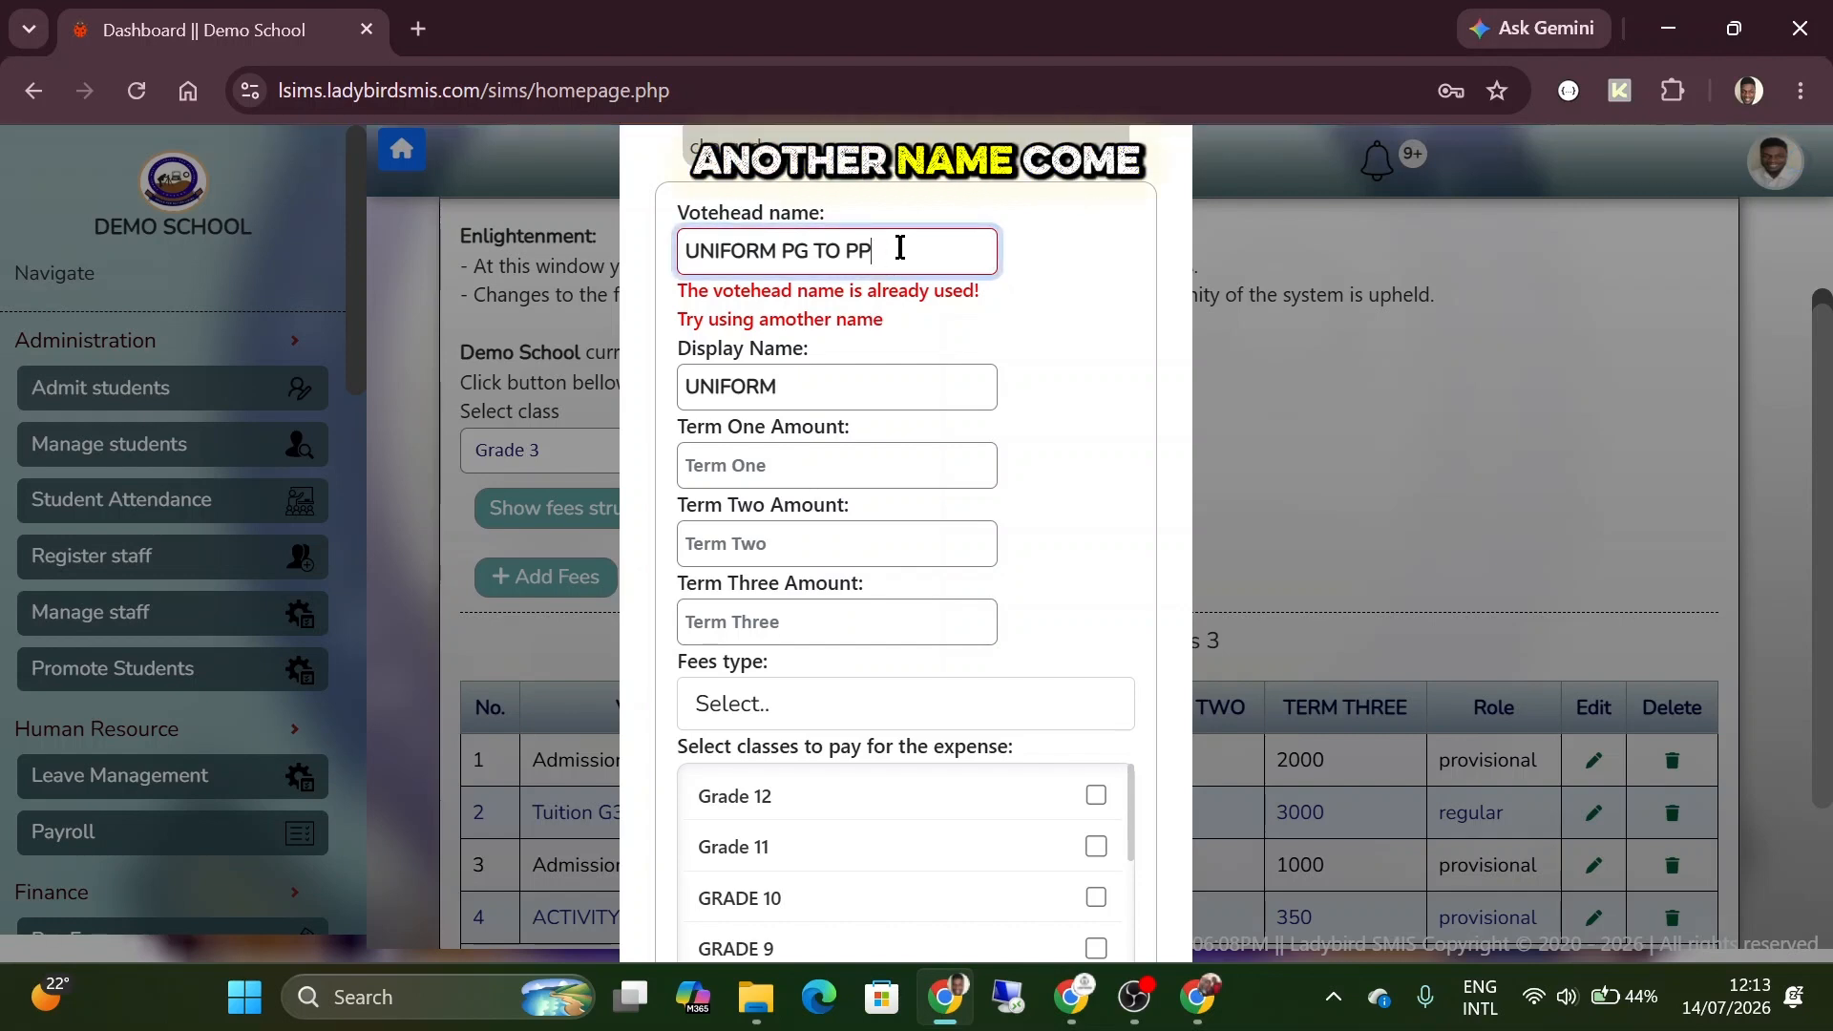
key(ctrl+a)
key(BackSpace)
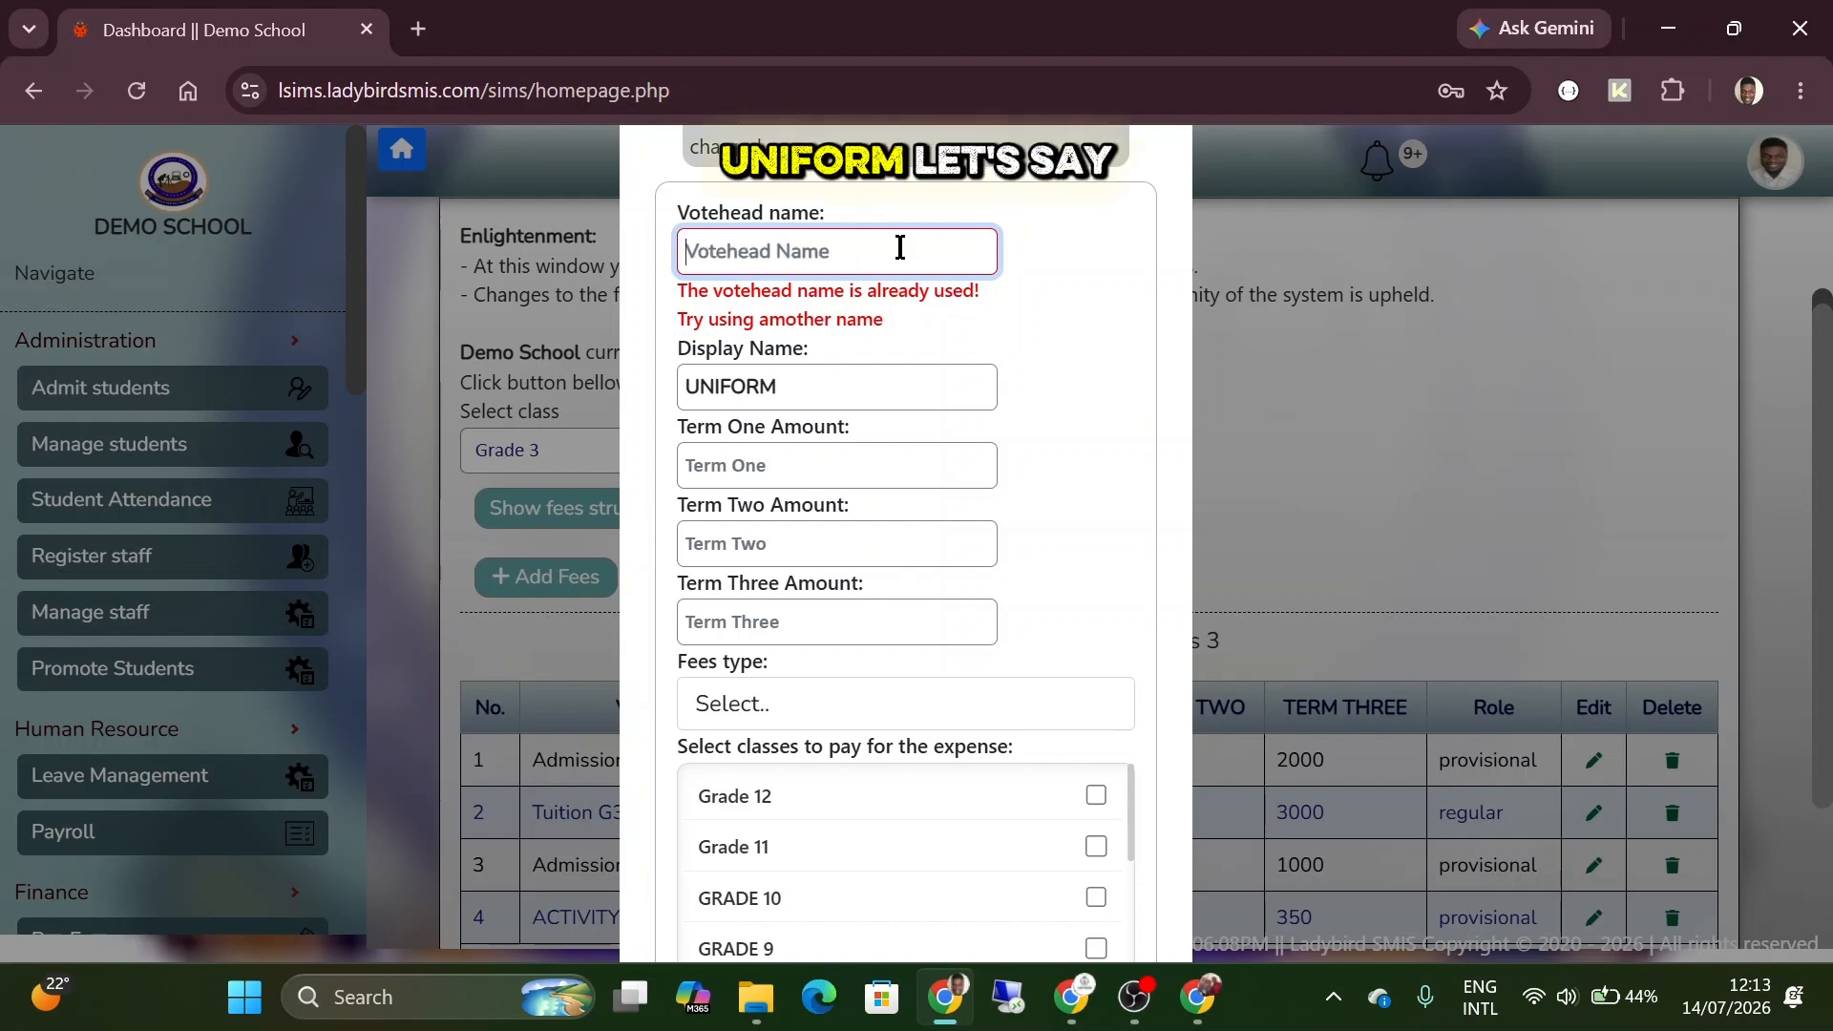
text(LUNCH)
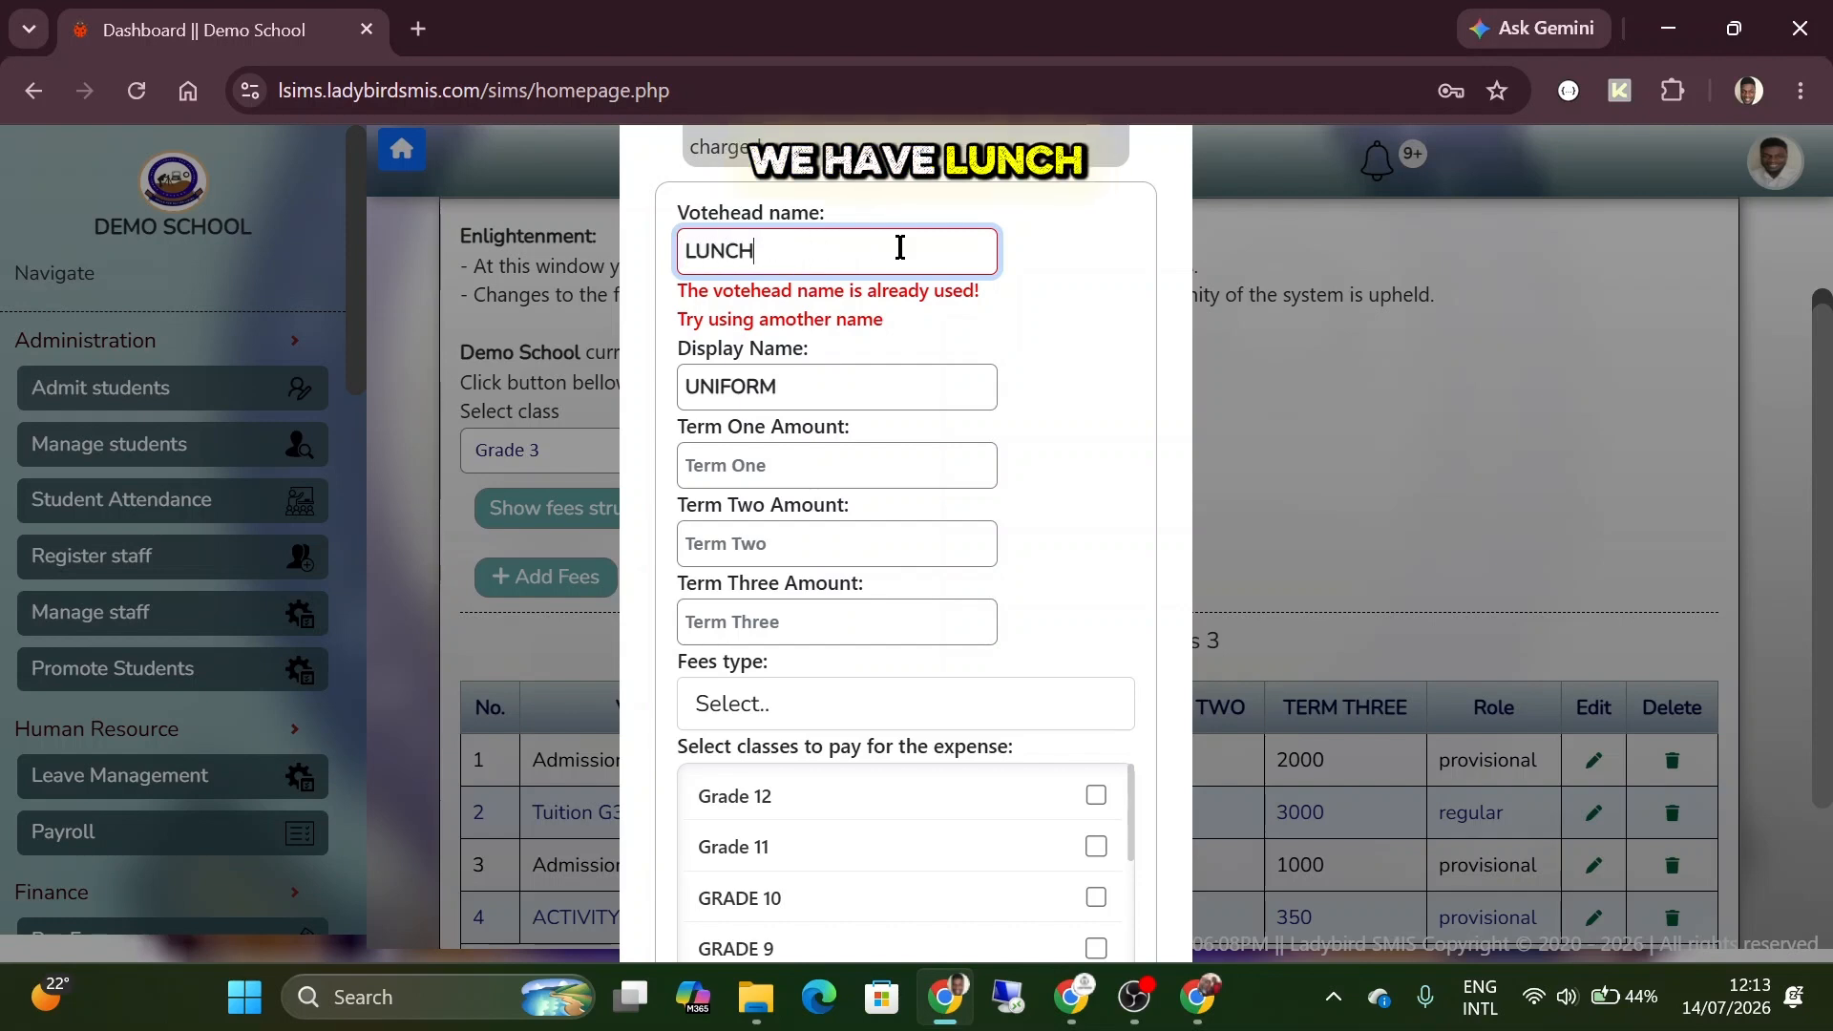
text( PG TO PP)
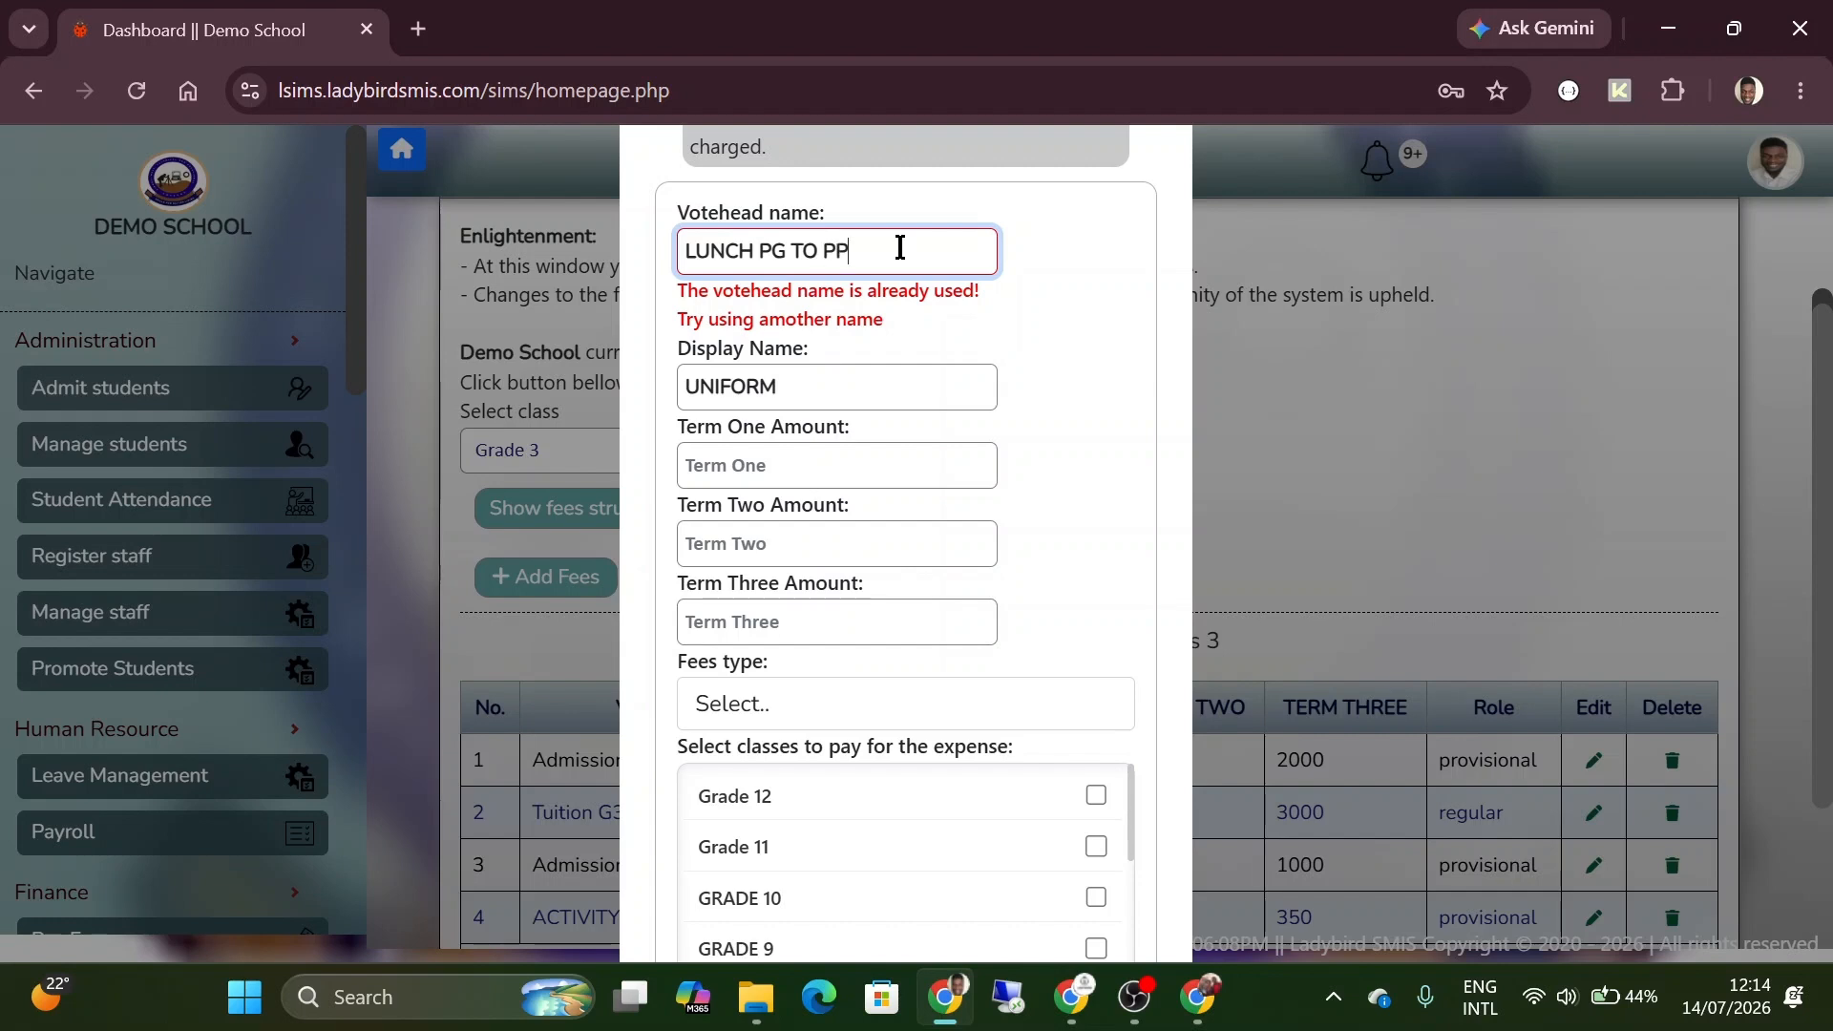
text(2)
key(Tab)
text(LUNCH)
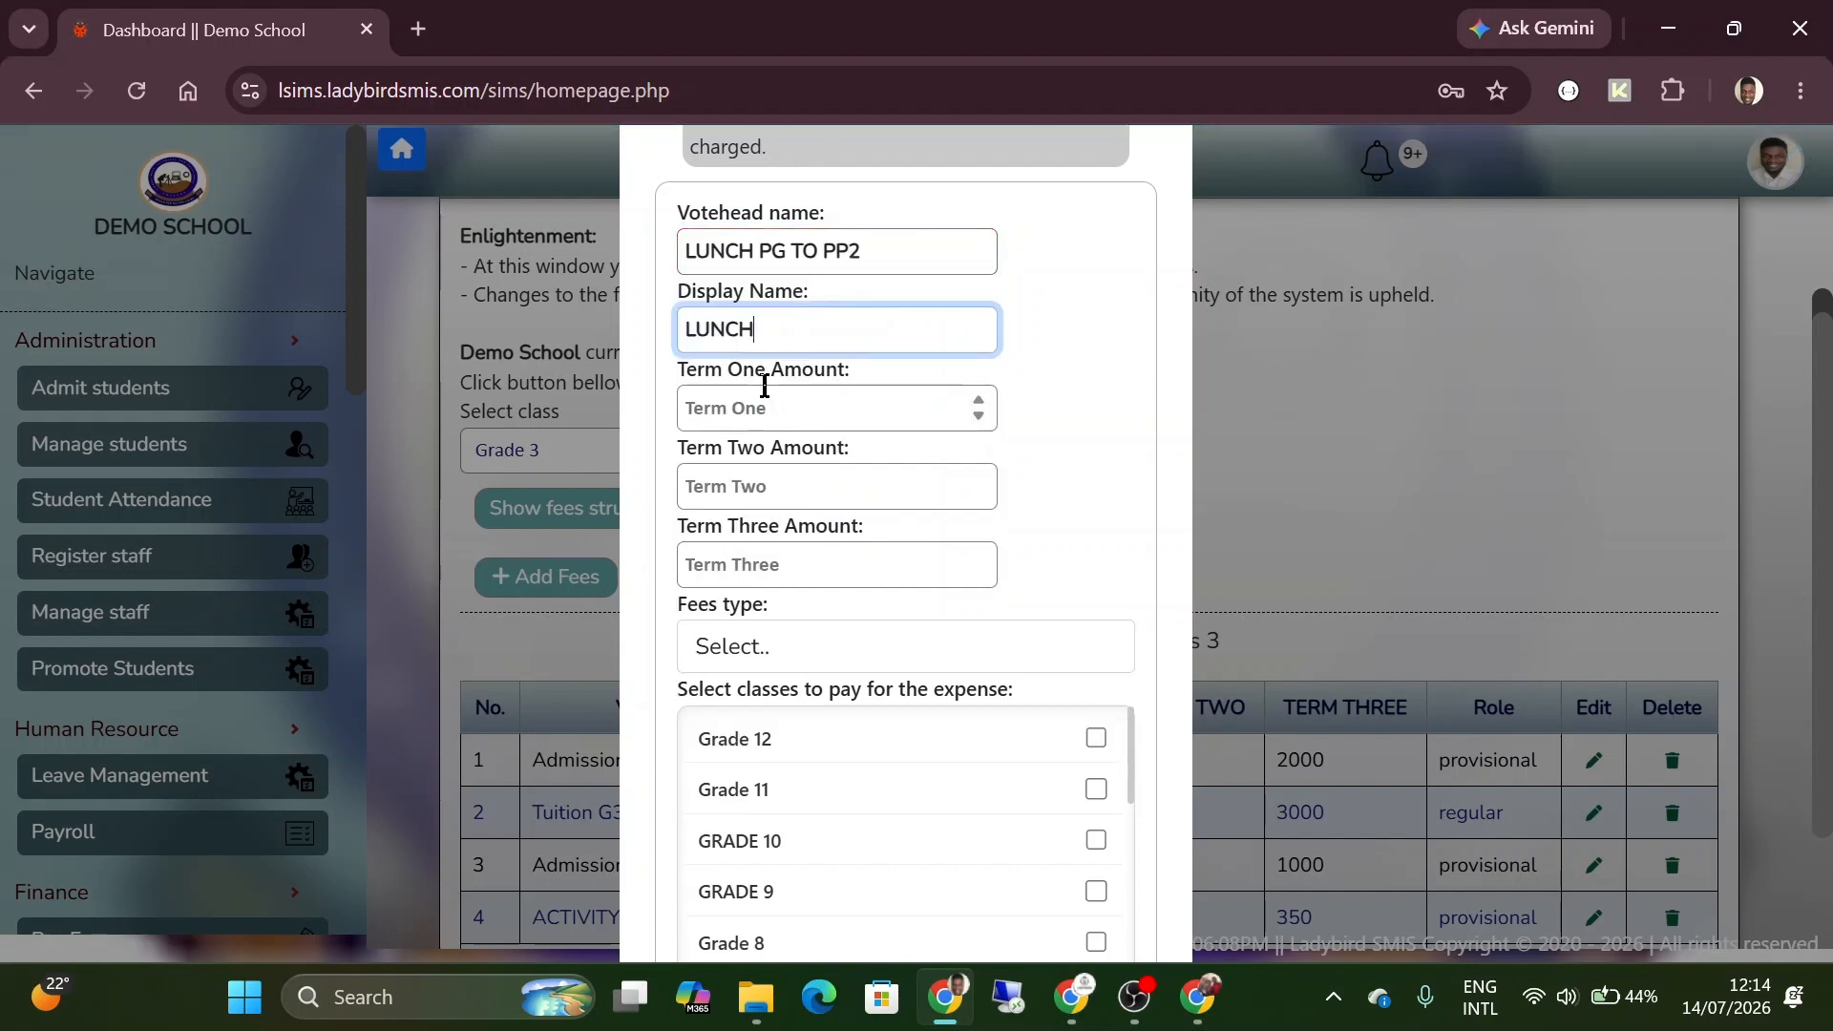
Set the term amounts to 2500 for Term One, 2500 for Term Two and 2000 for Term Three, with the fees type Provisional.
click(763, 401)
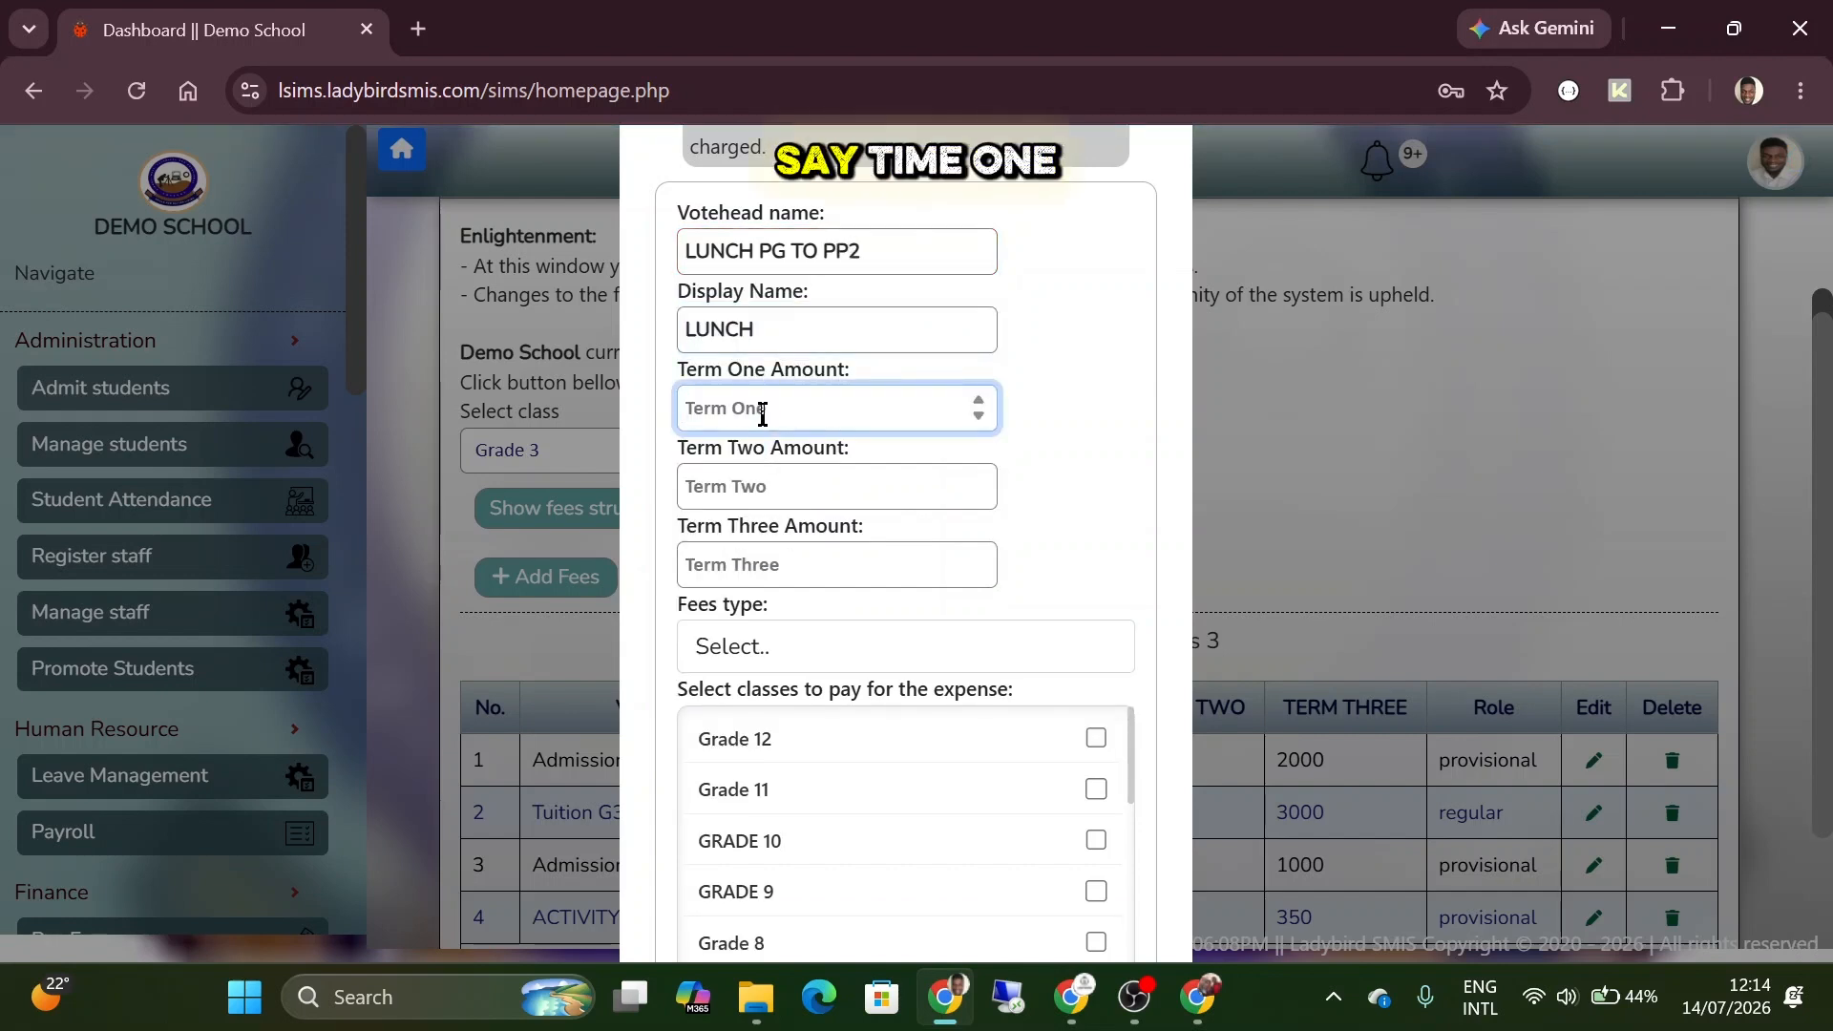
text(2500)
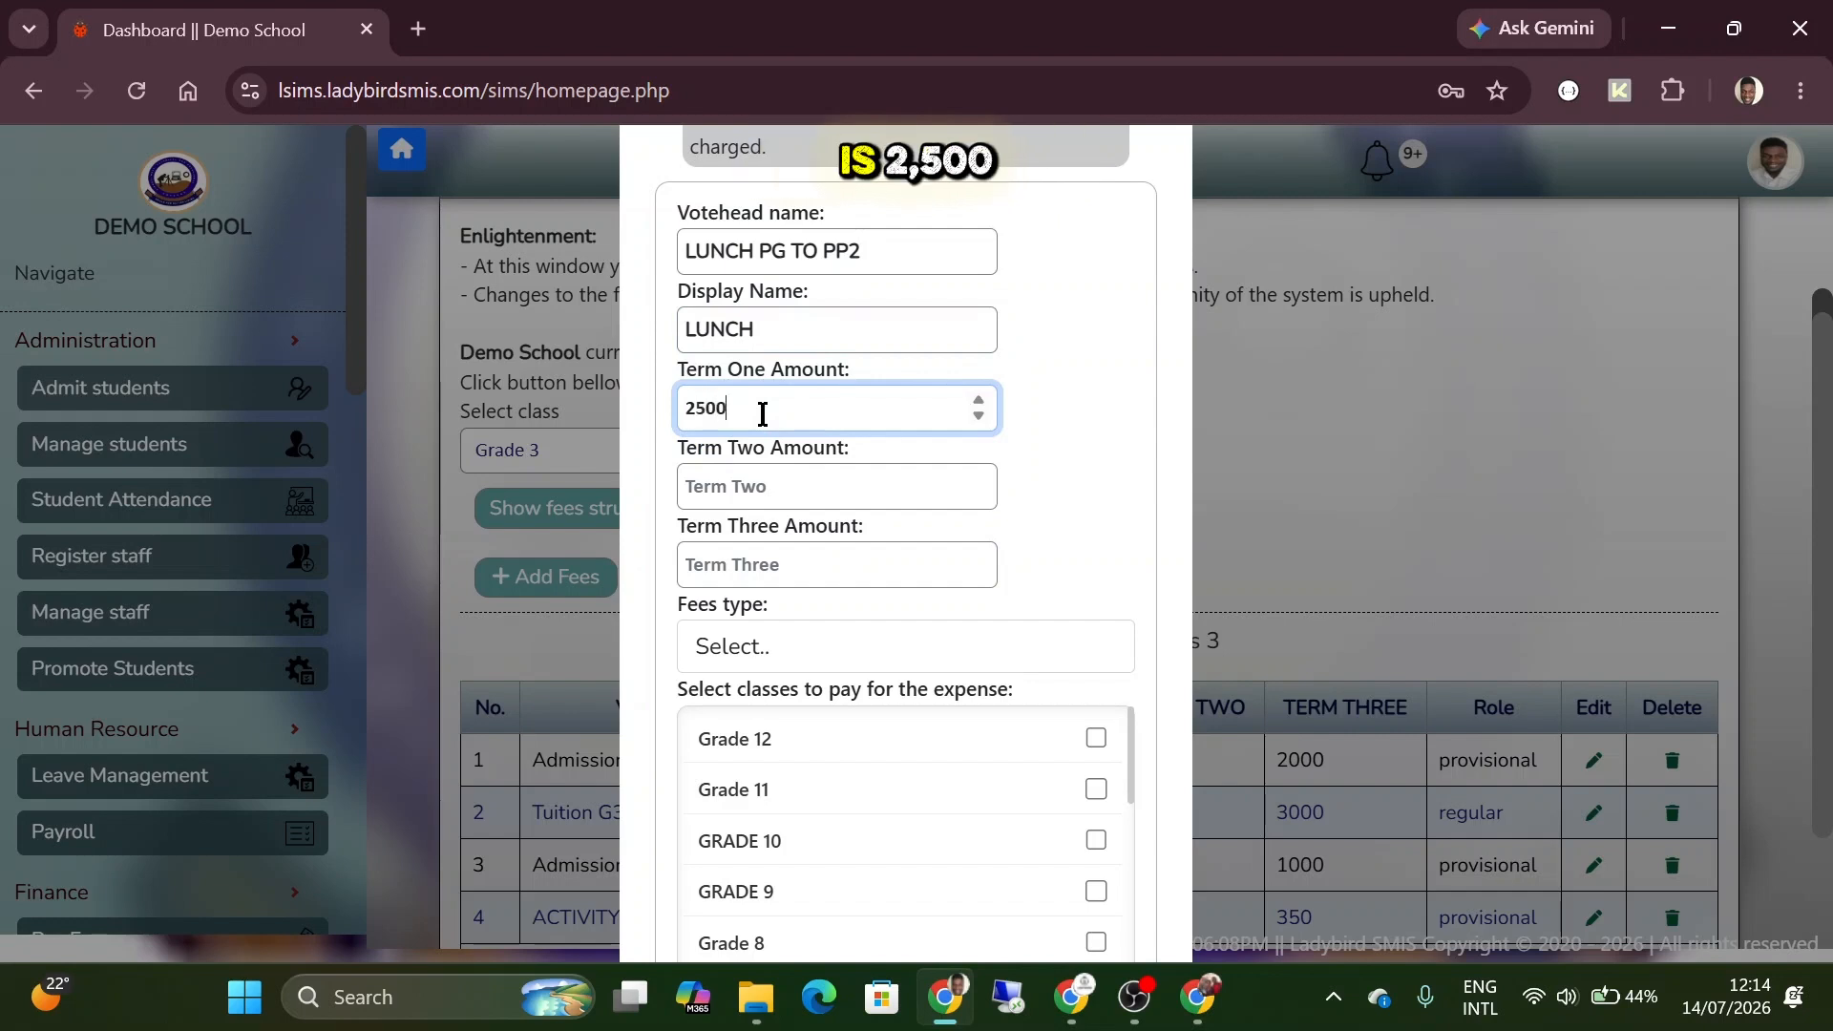
click(752, 480)
text(2500)
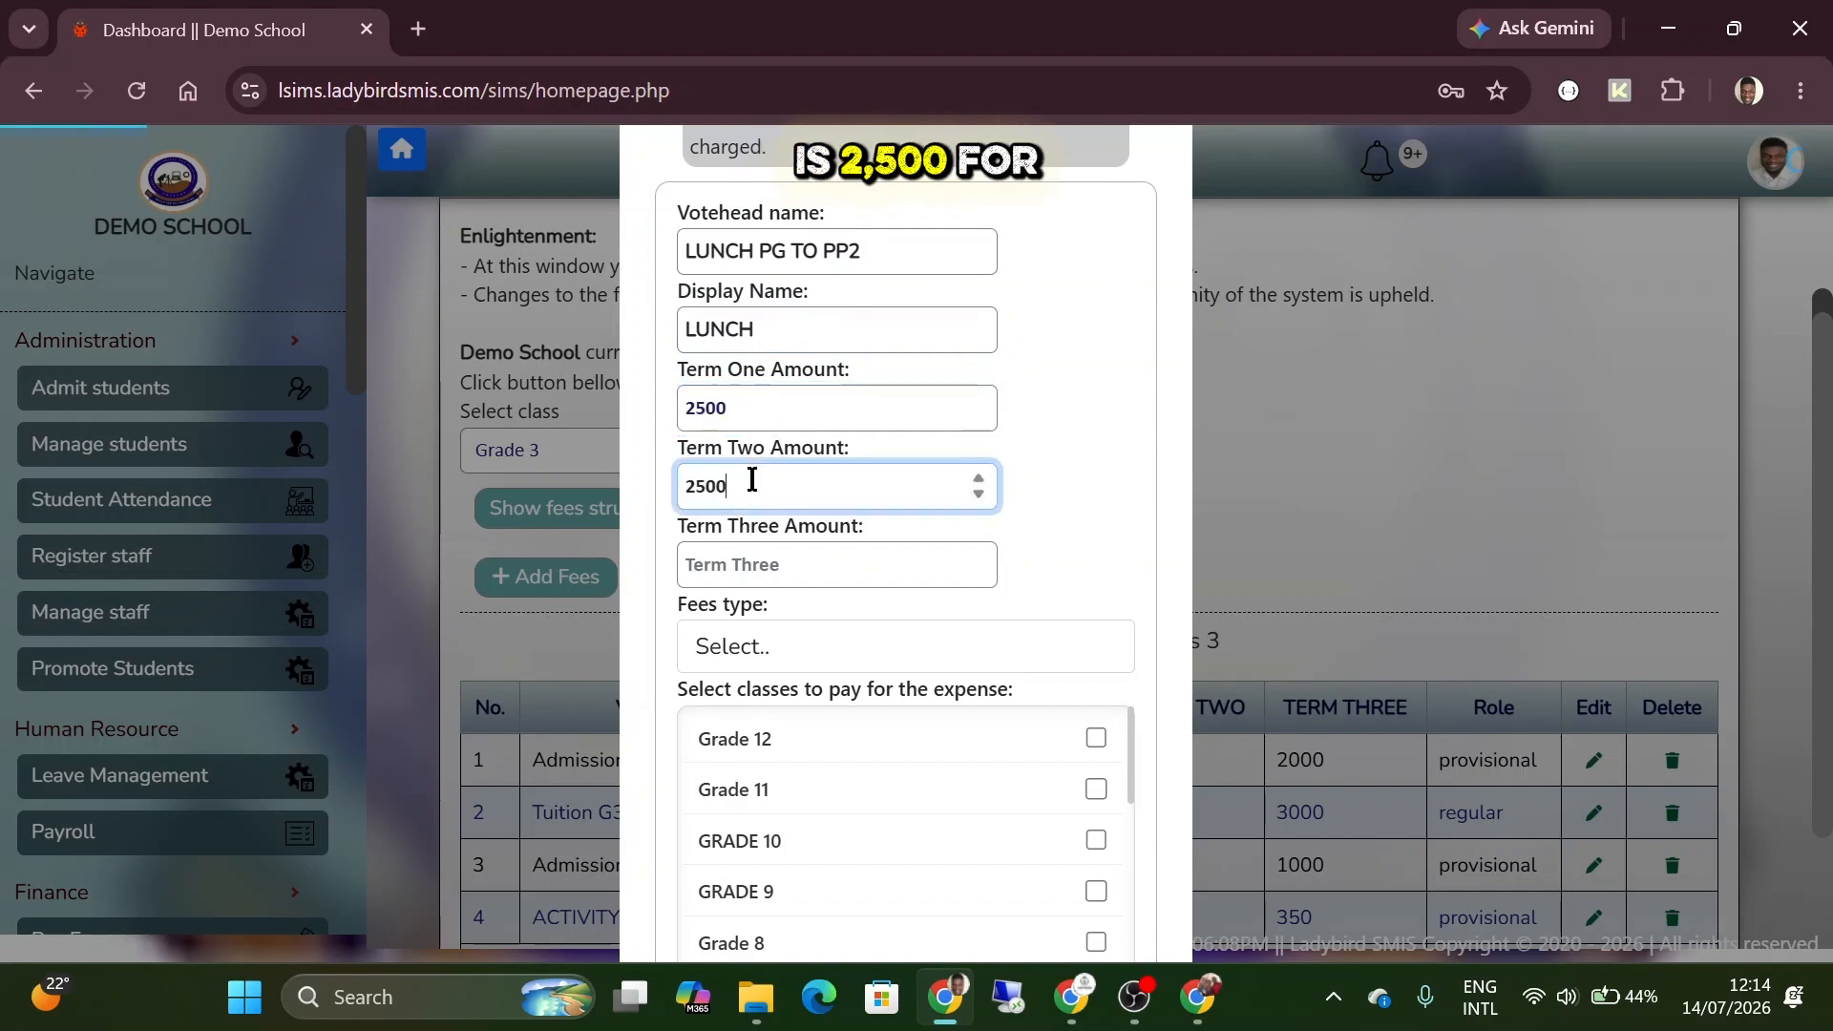
key(Tab)
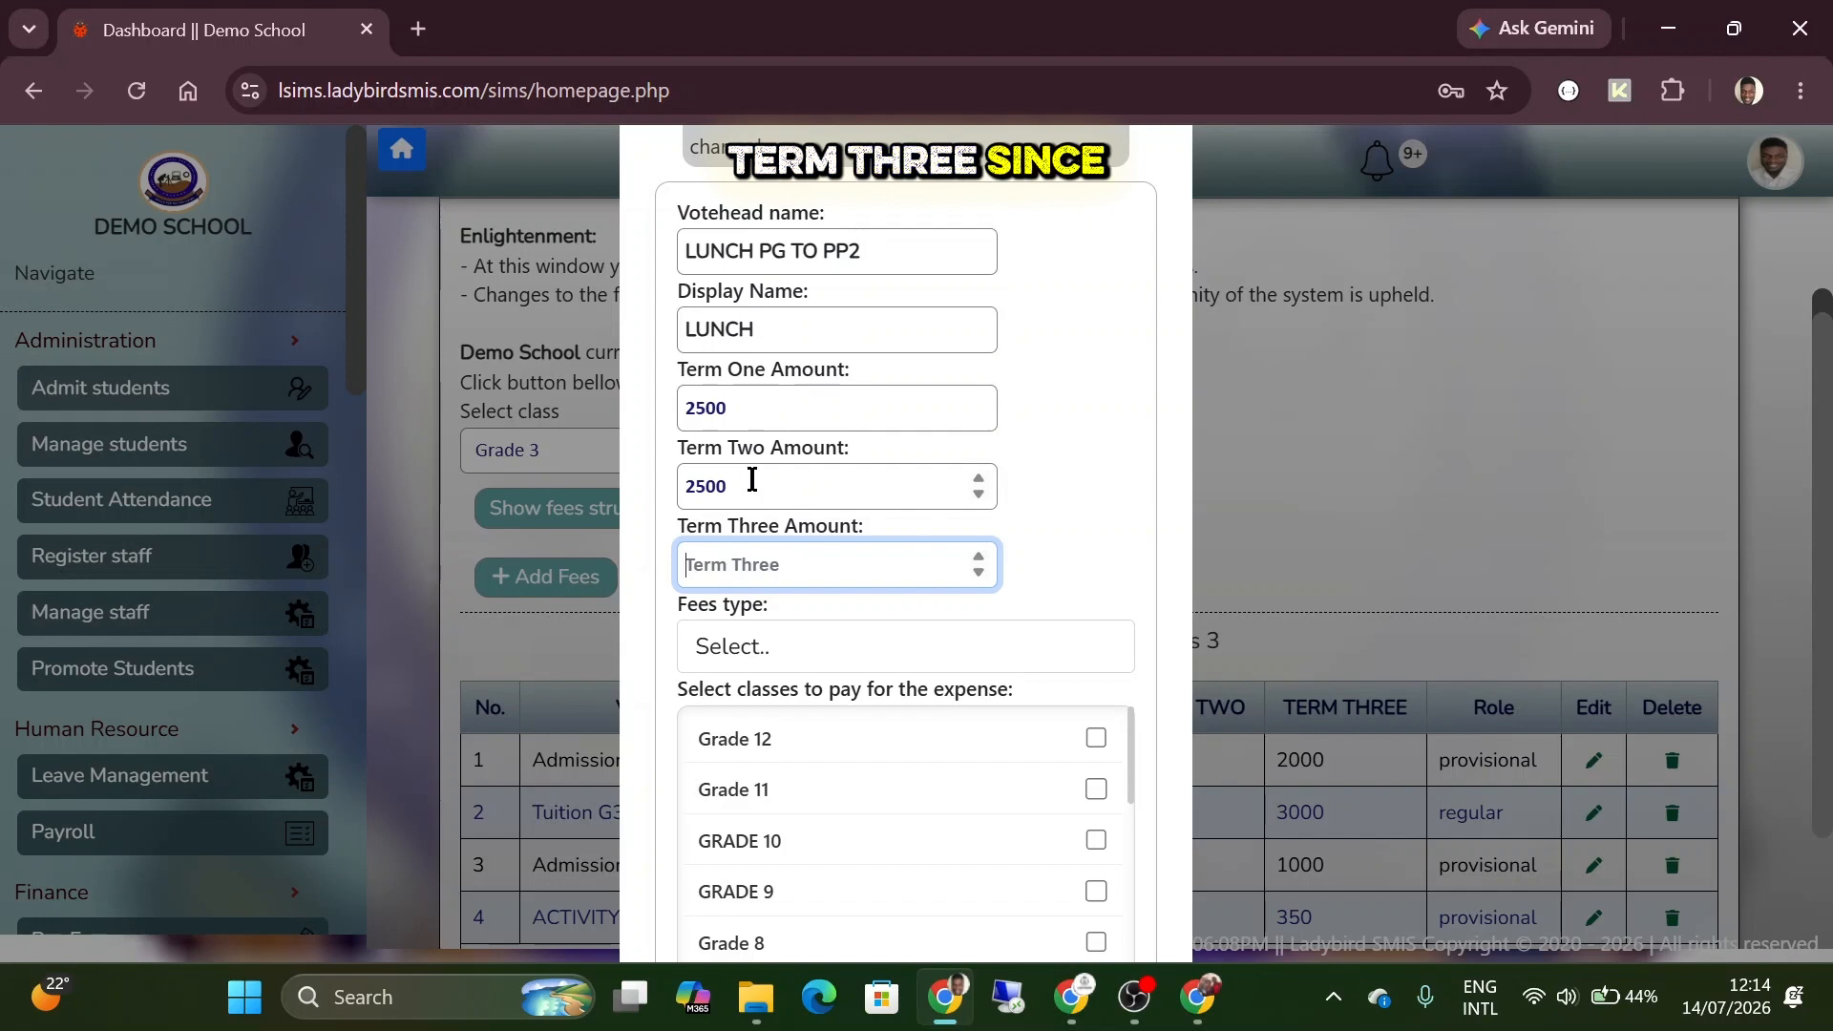
text(2000)
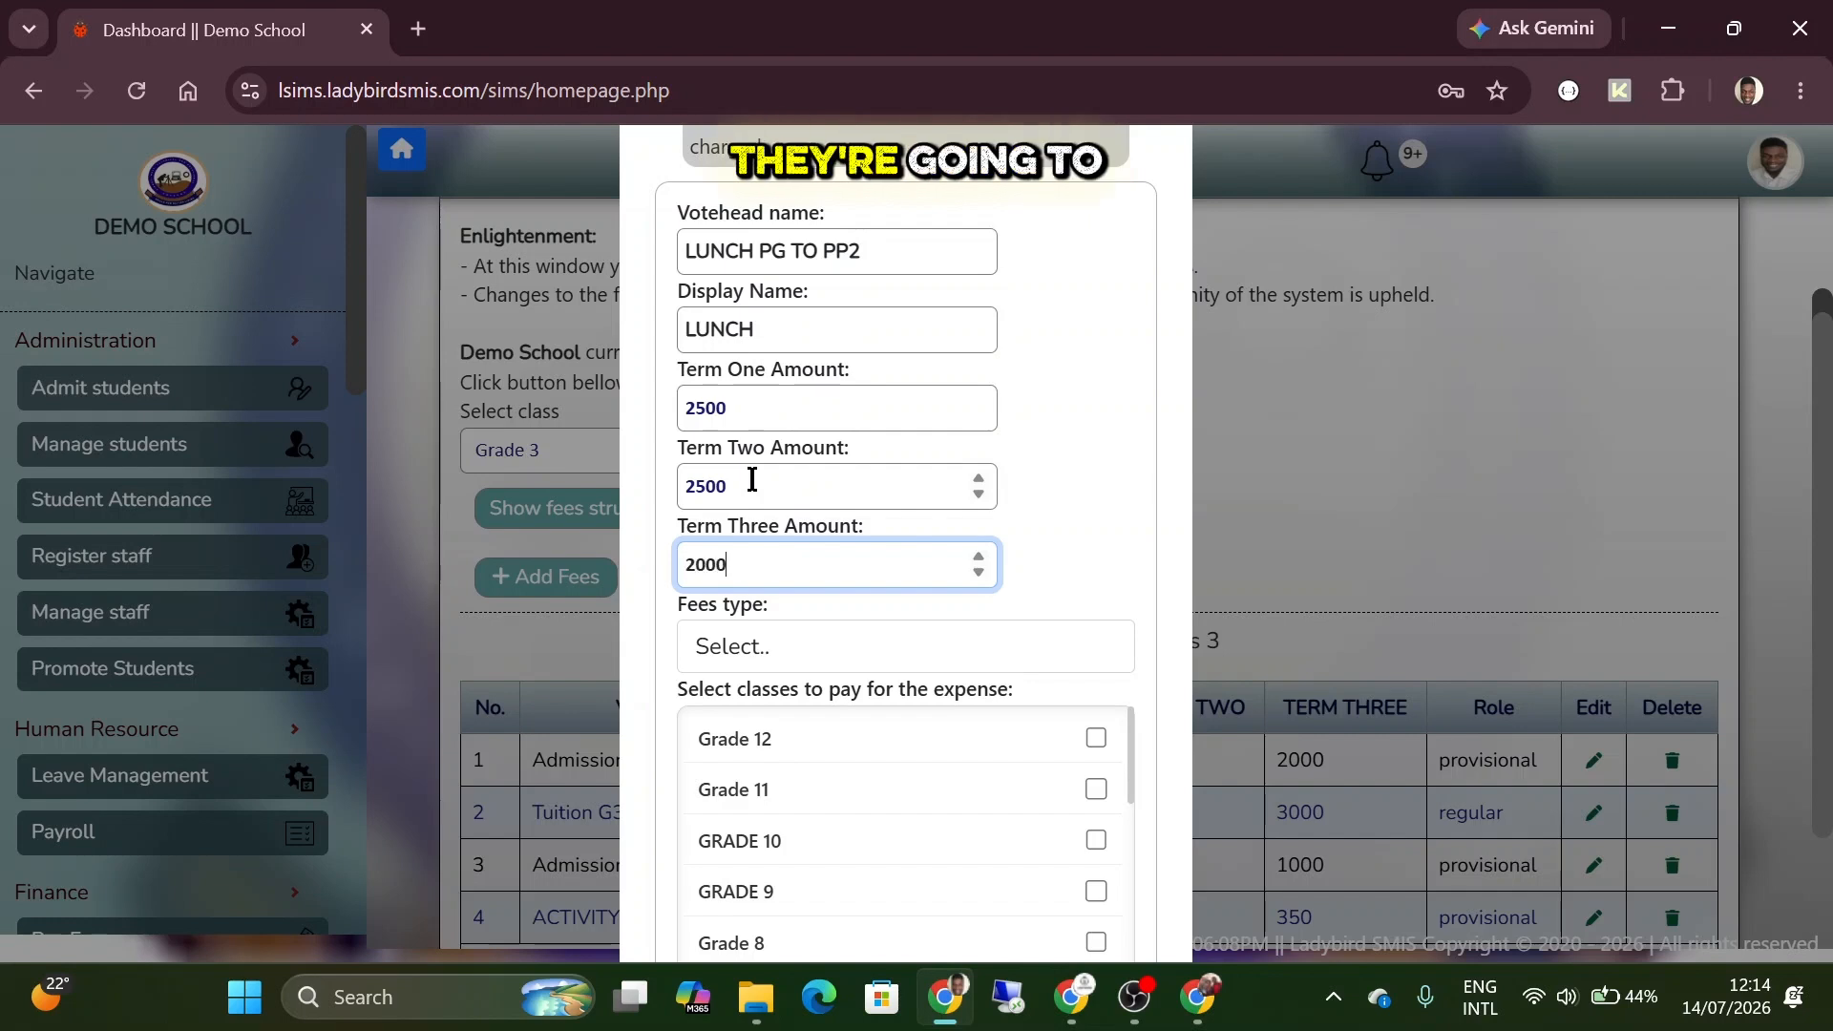
click(750, 651)
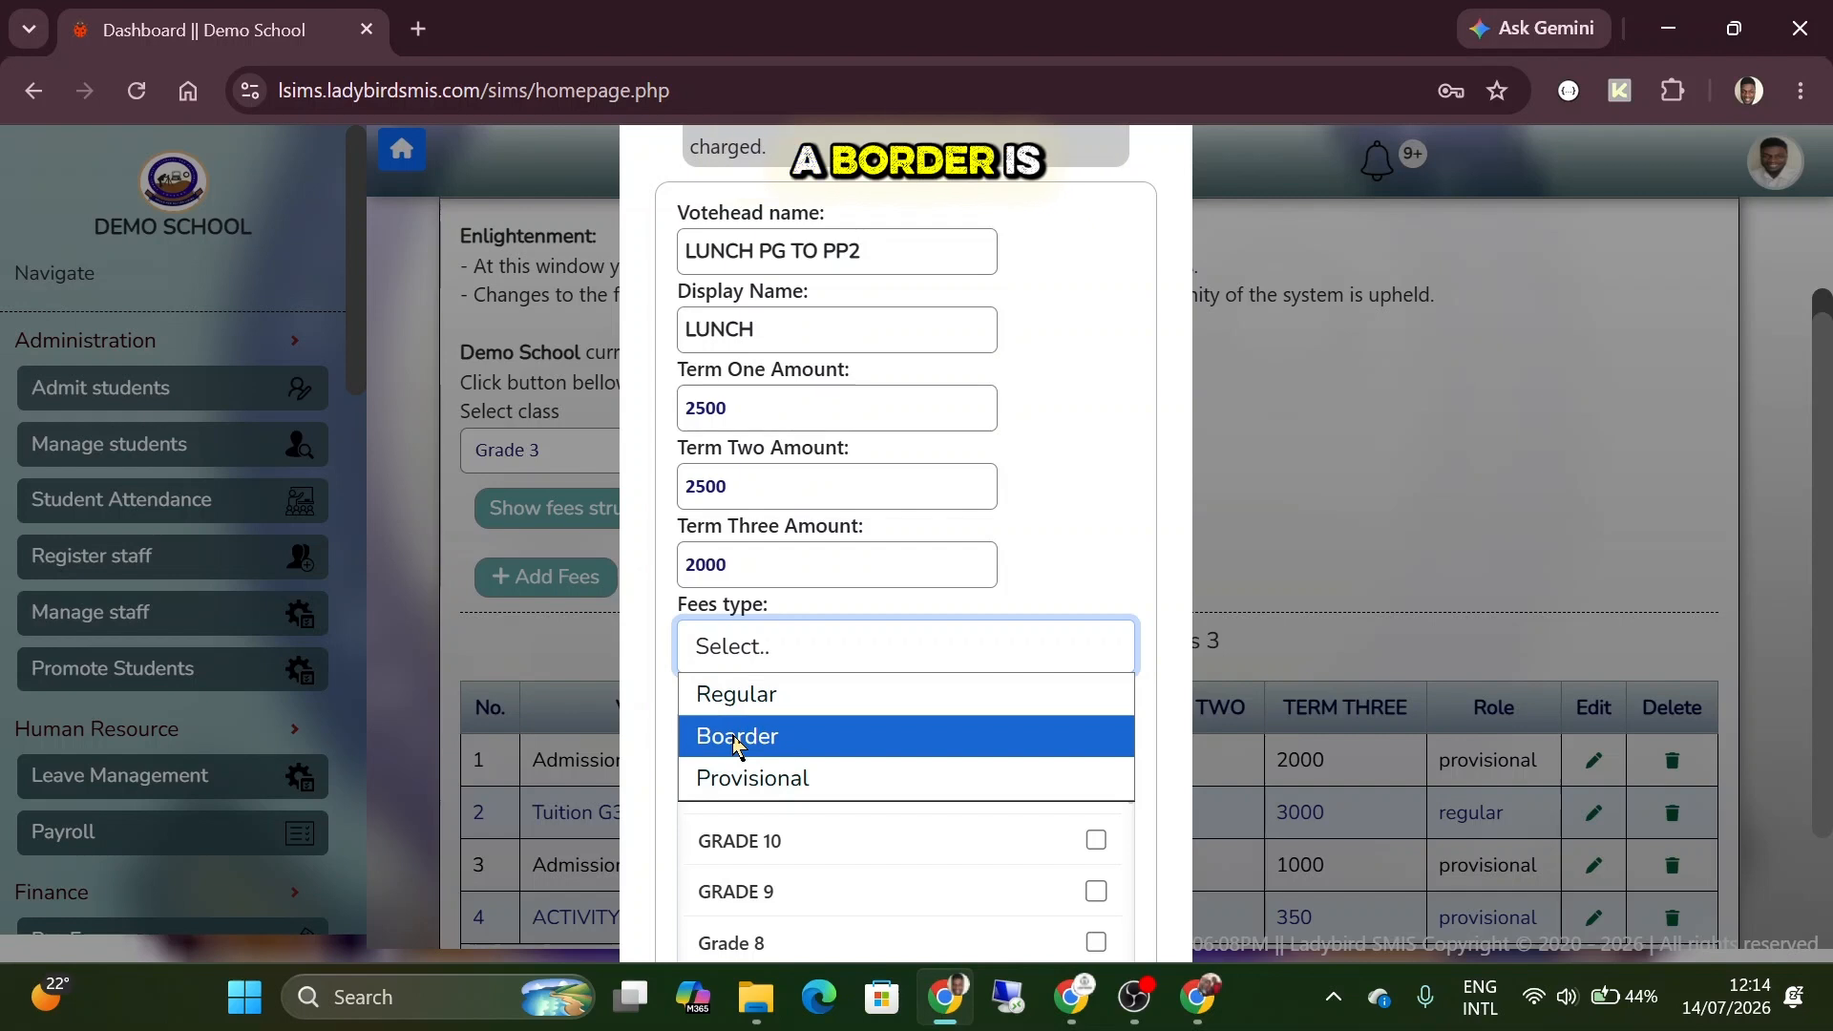
click(789, 781)
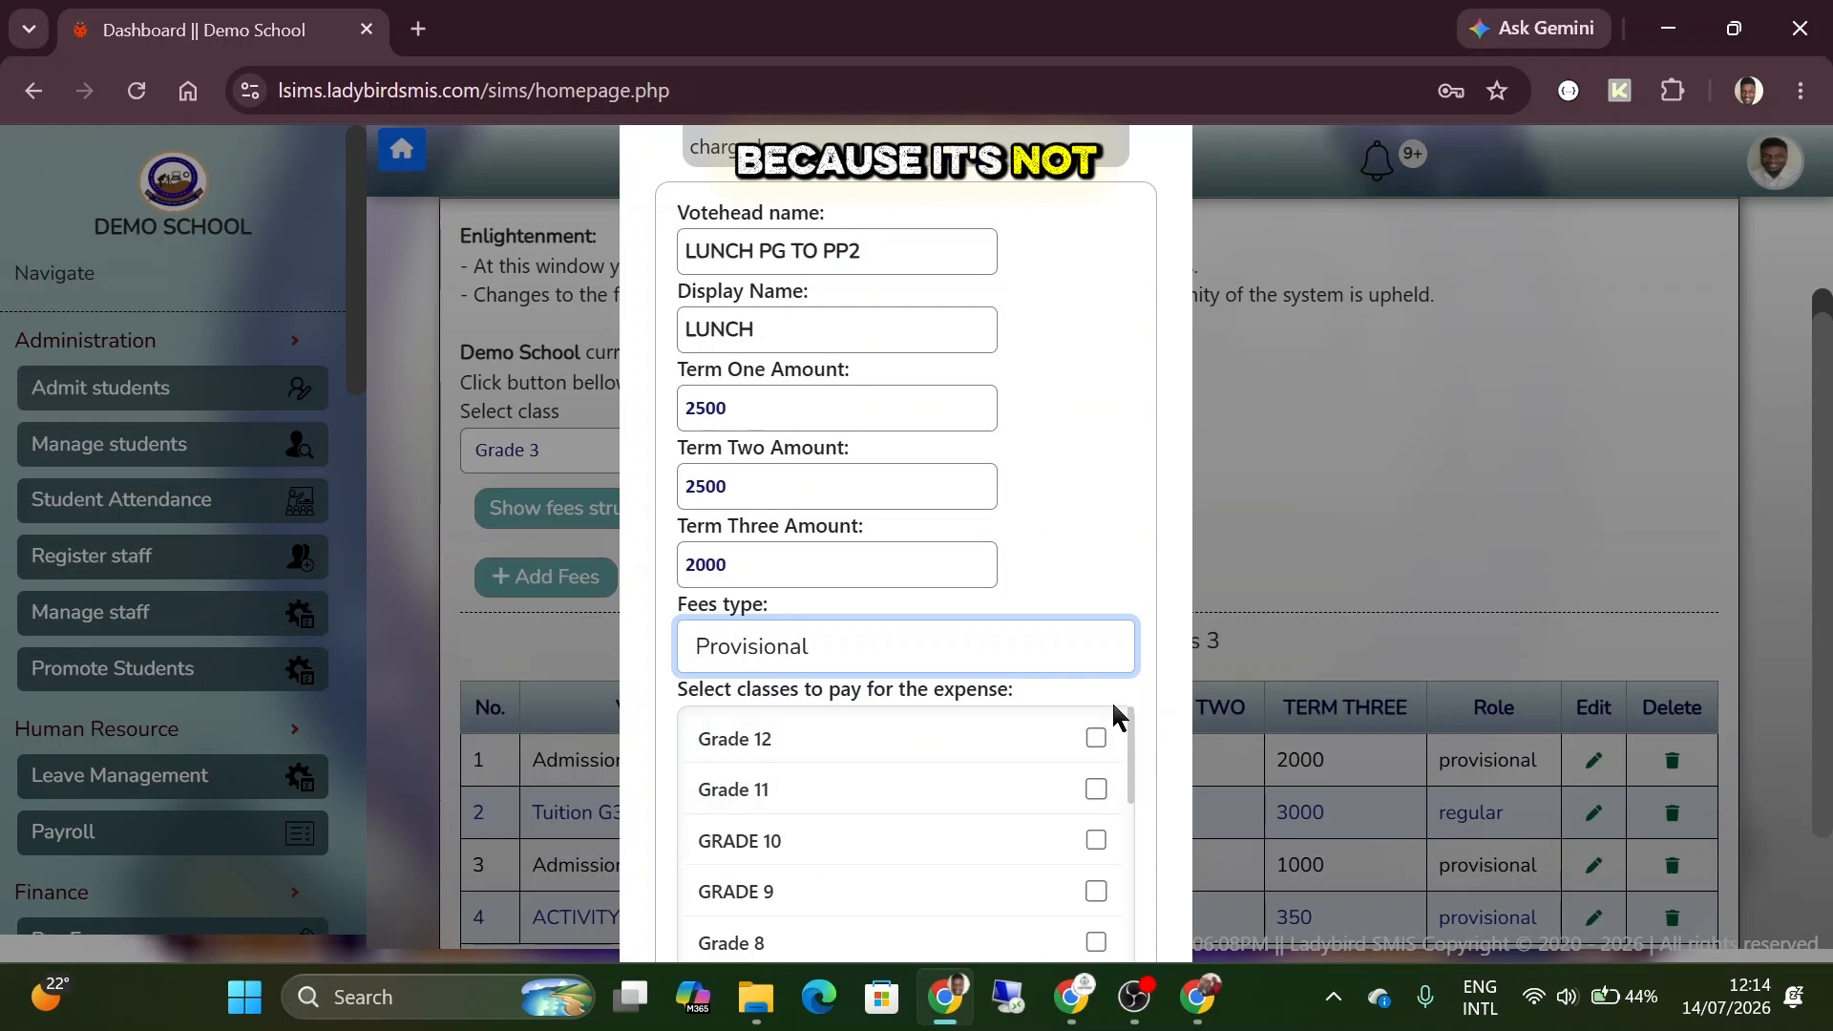
Assign the lunch votehead to PLAYGROUP, Pre-Primary 1 and Pre-primary 2, and save it.
scroll(1018, 795, down, 1)
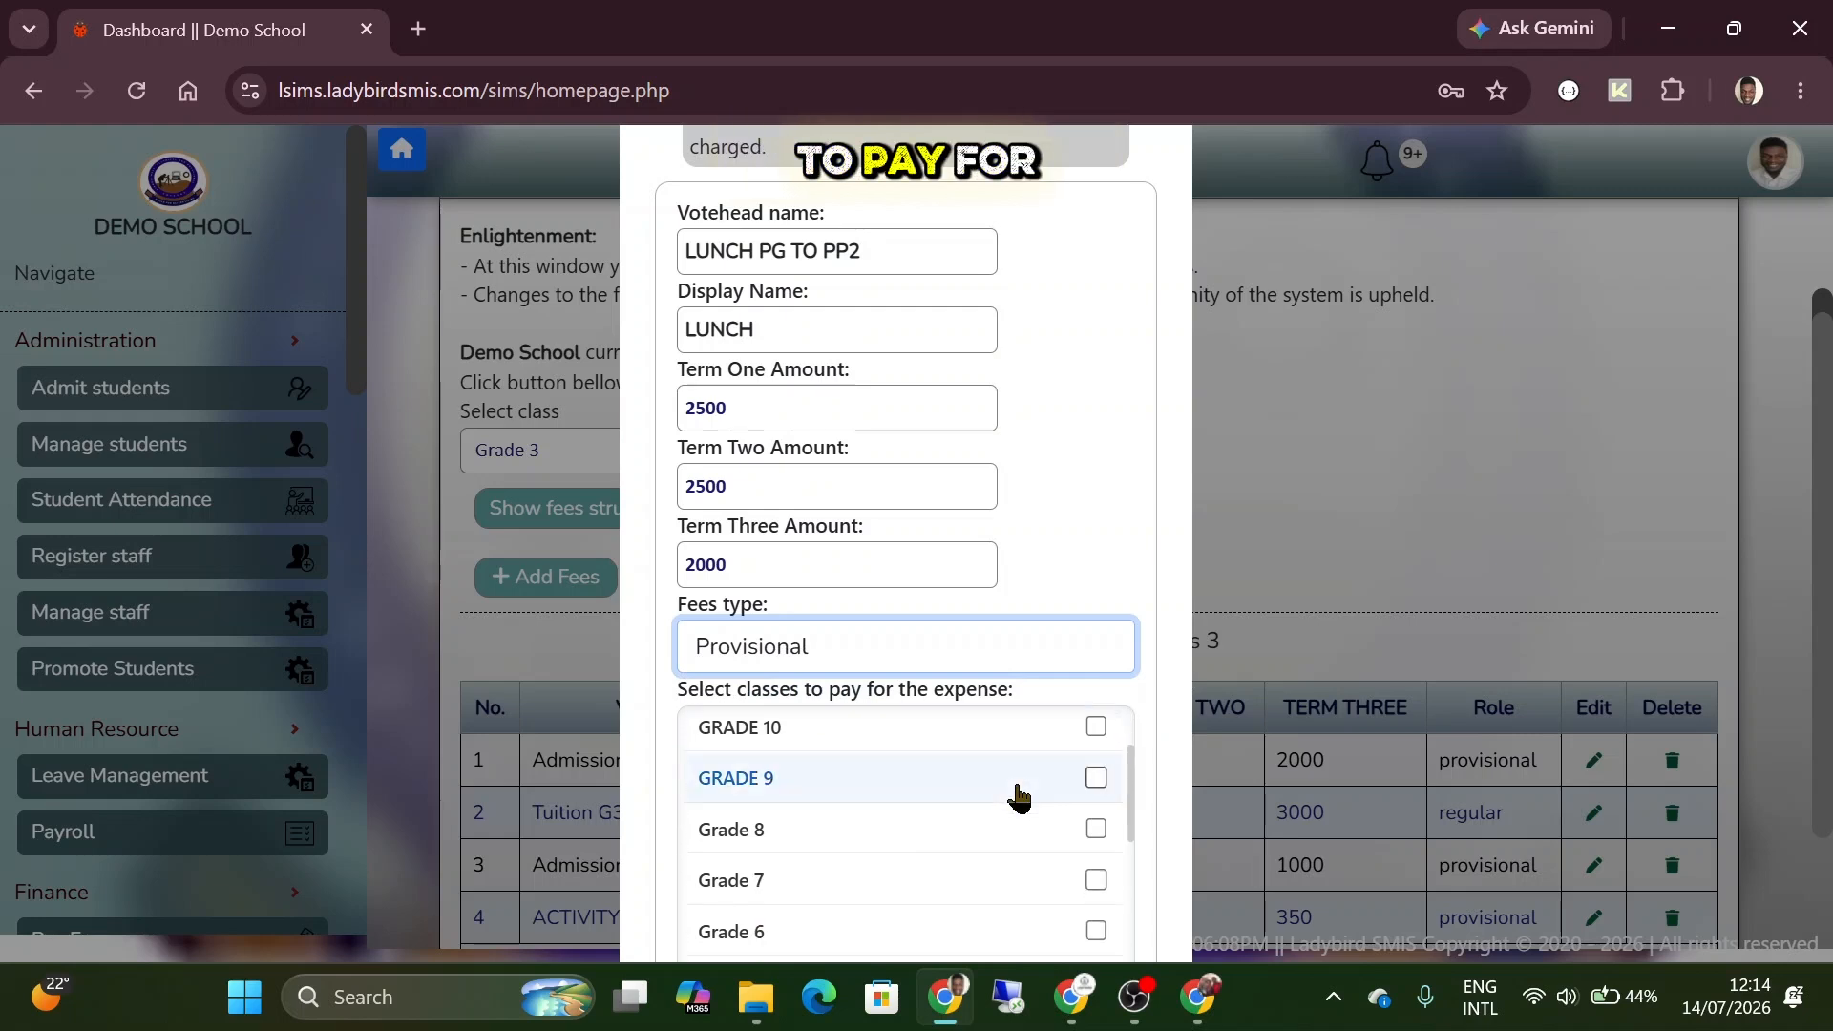
drag(761, 258, 872, 250)
click(1069, 382)
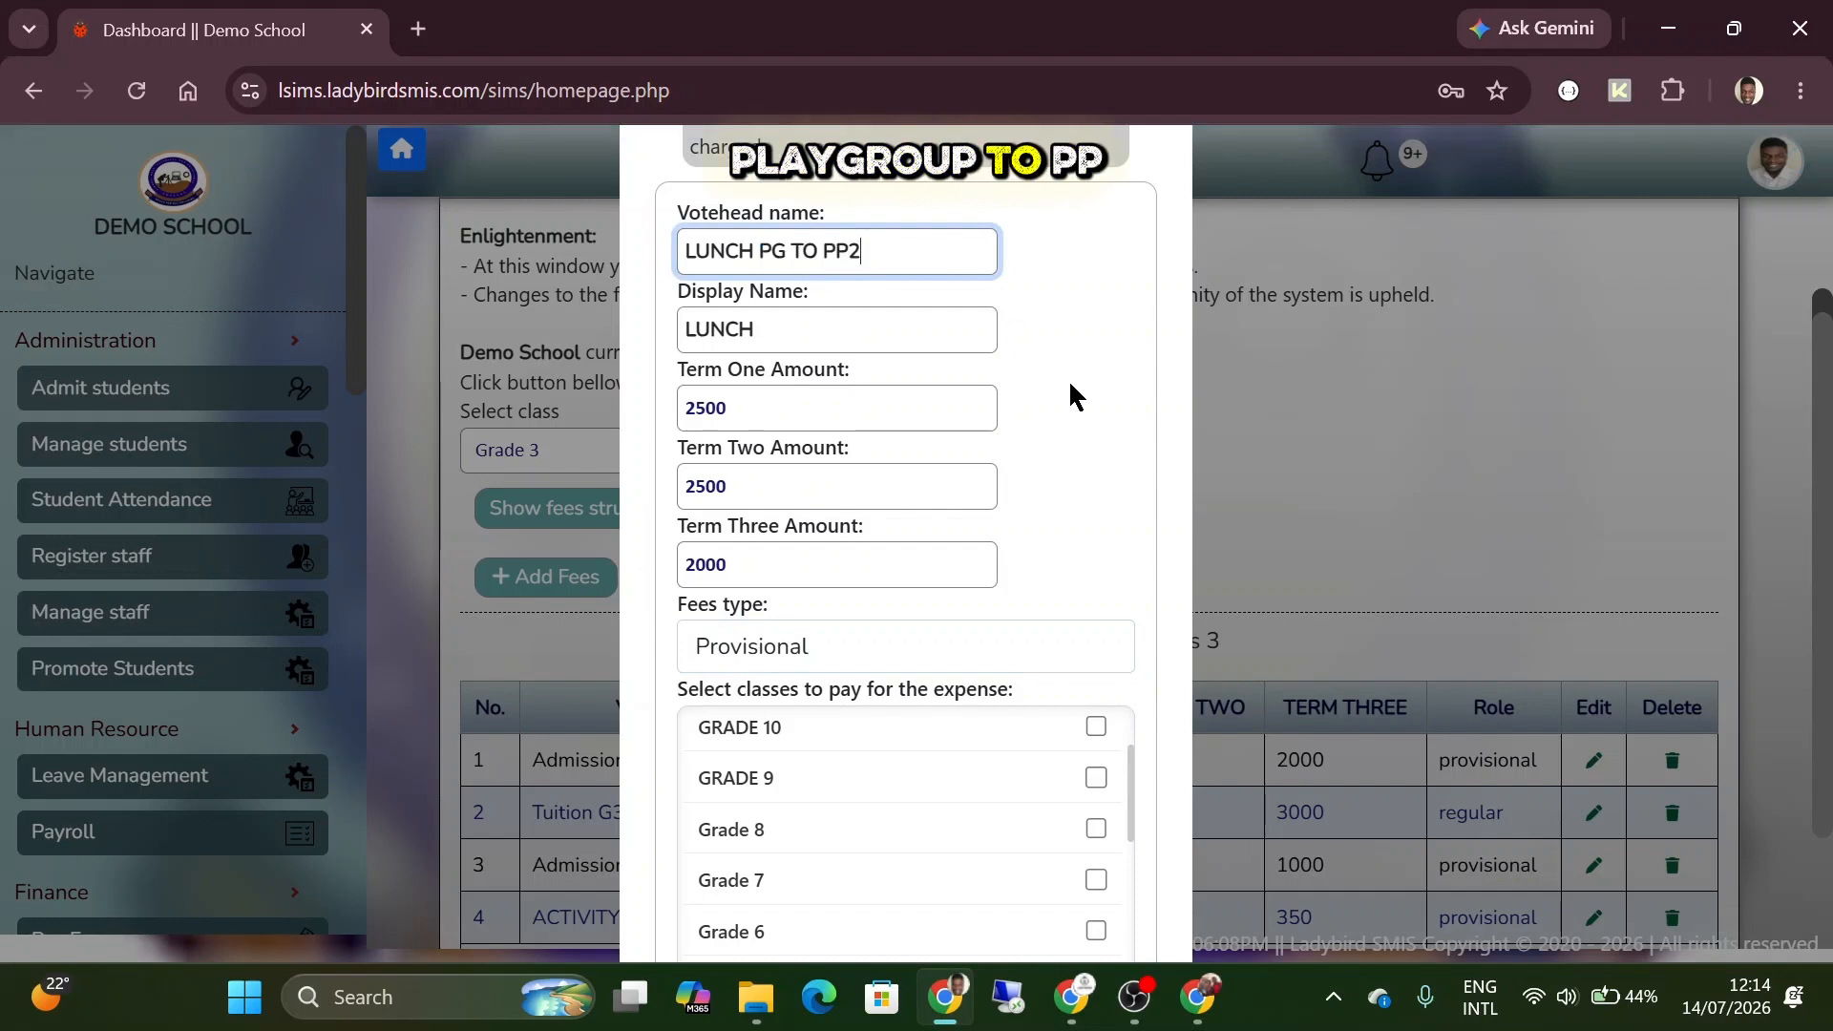
scroll(1018, 735, down, 5)
scroll(1018, 735, down, 3)
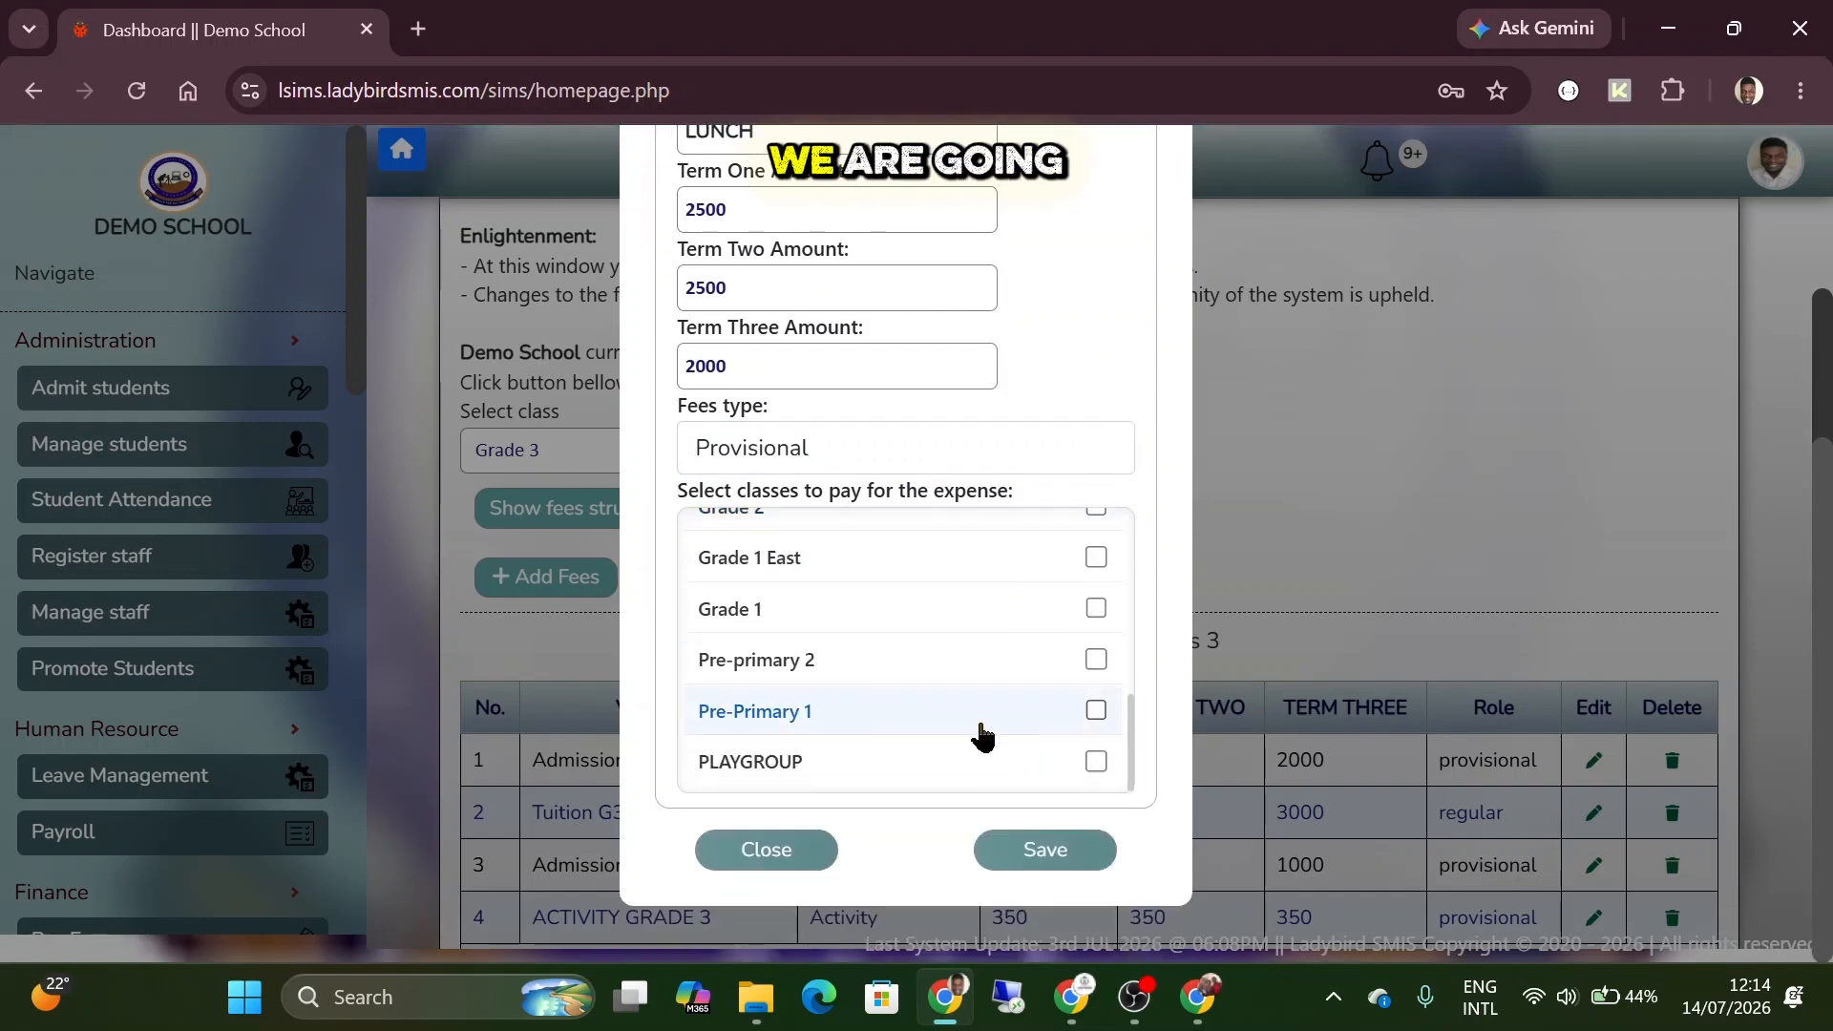
click(1096, 763)
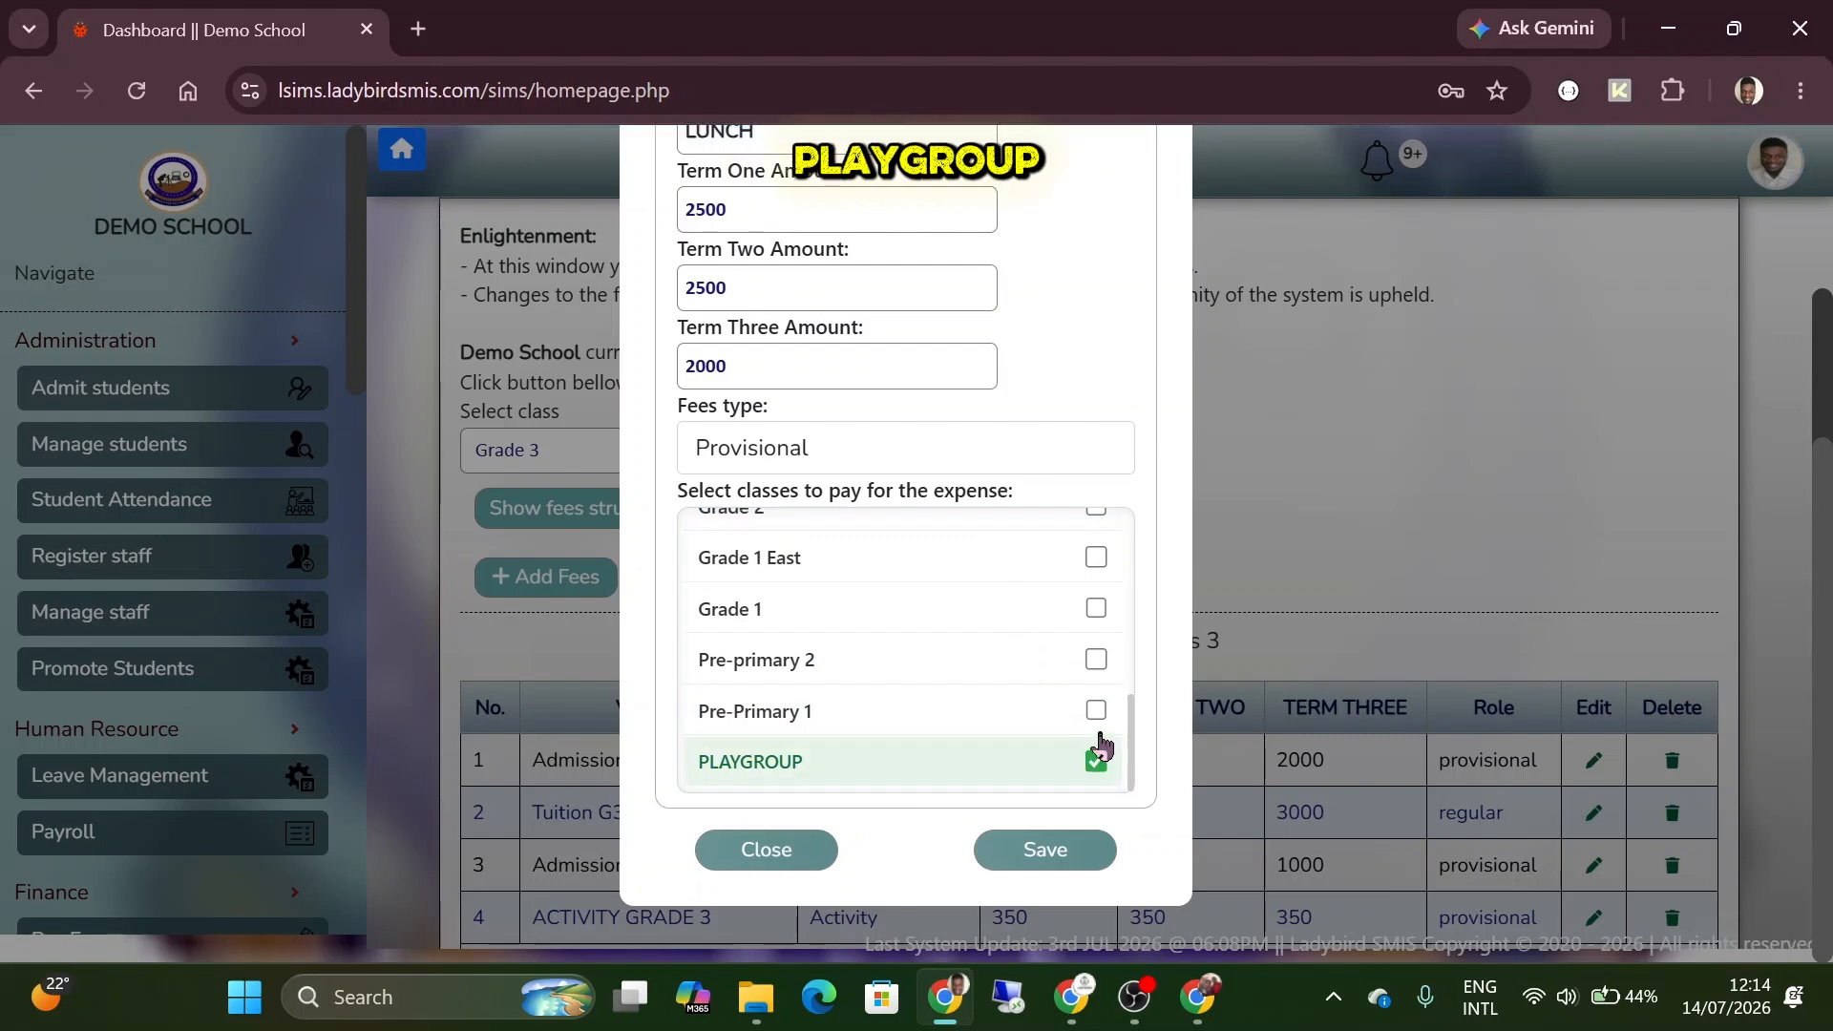
click(1096, 711)
click(1096, 660)
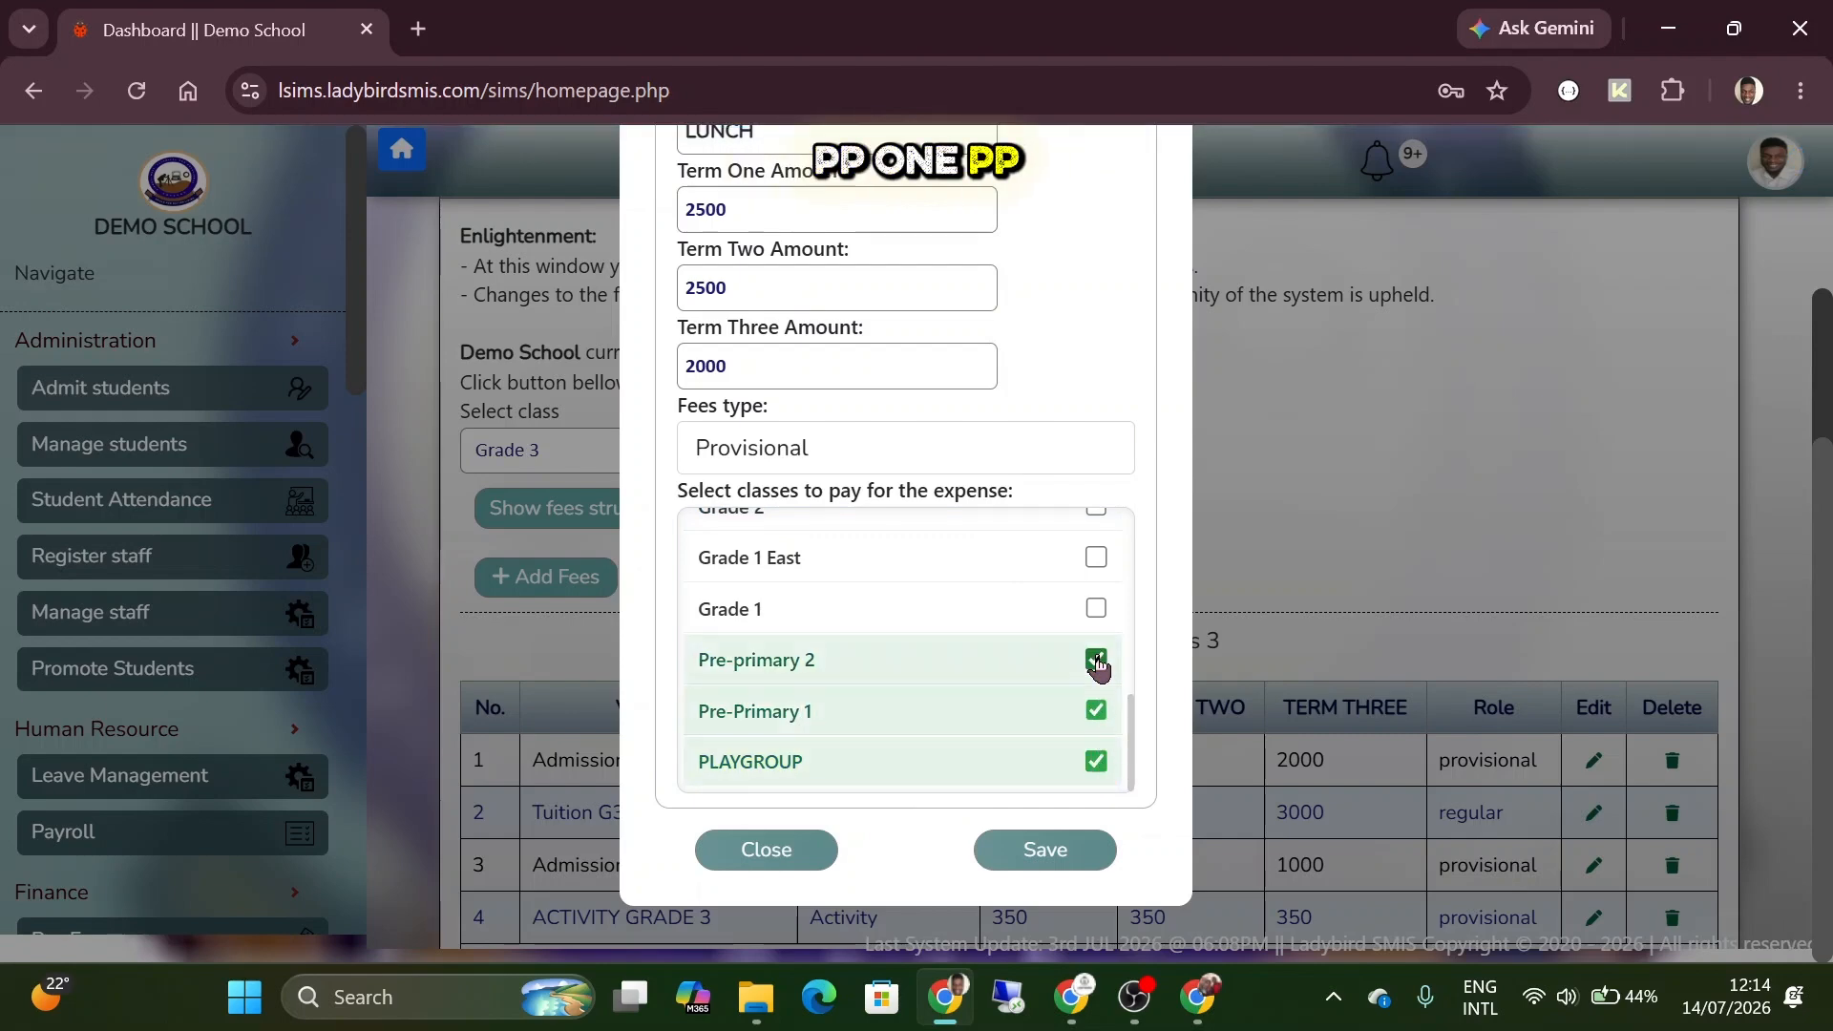
click(1039, 856)
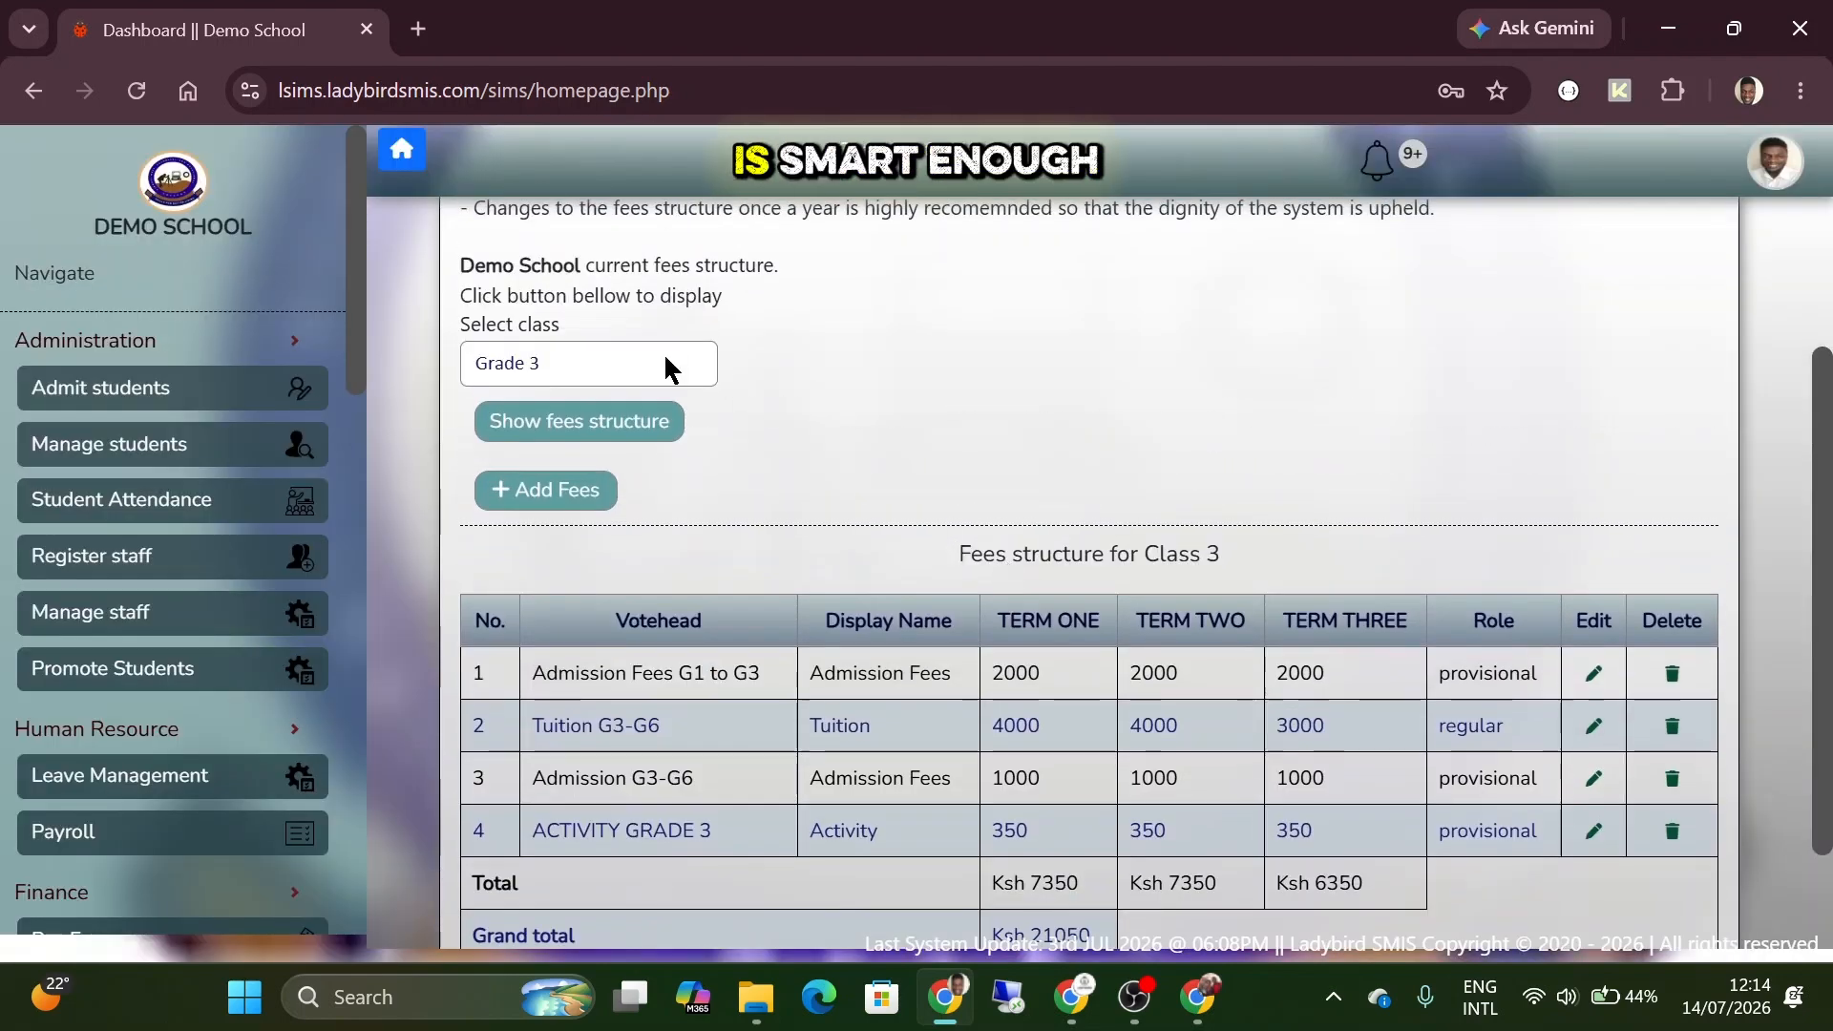
Display the Pre-primary 2 fees structure and check it for the LUNCH PG TO PP2 votehead.
click(632, 361)
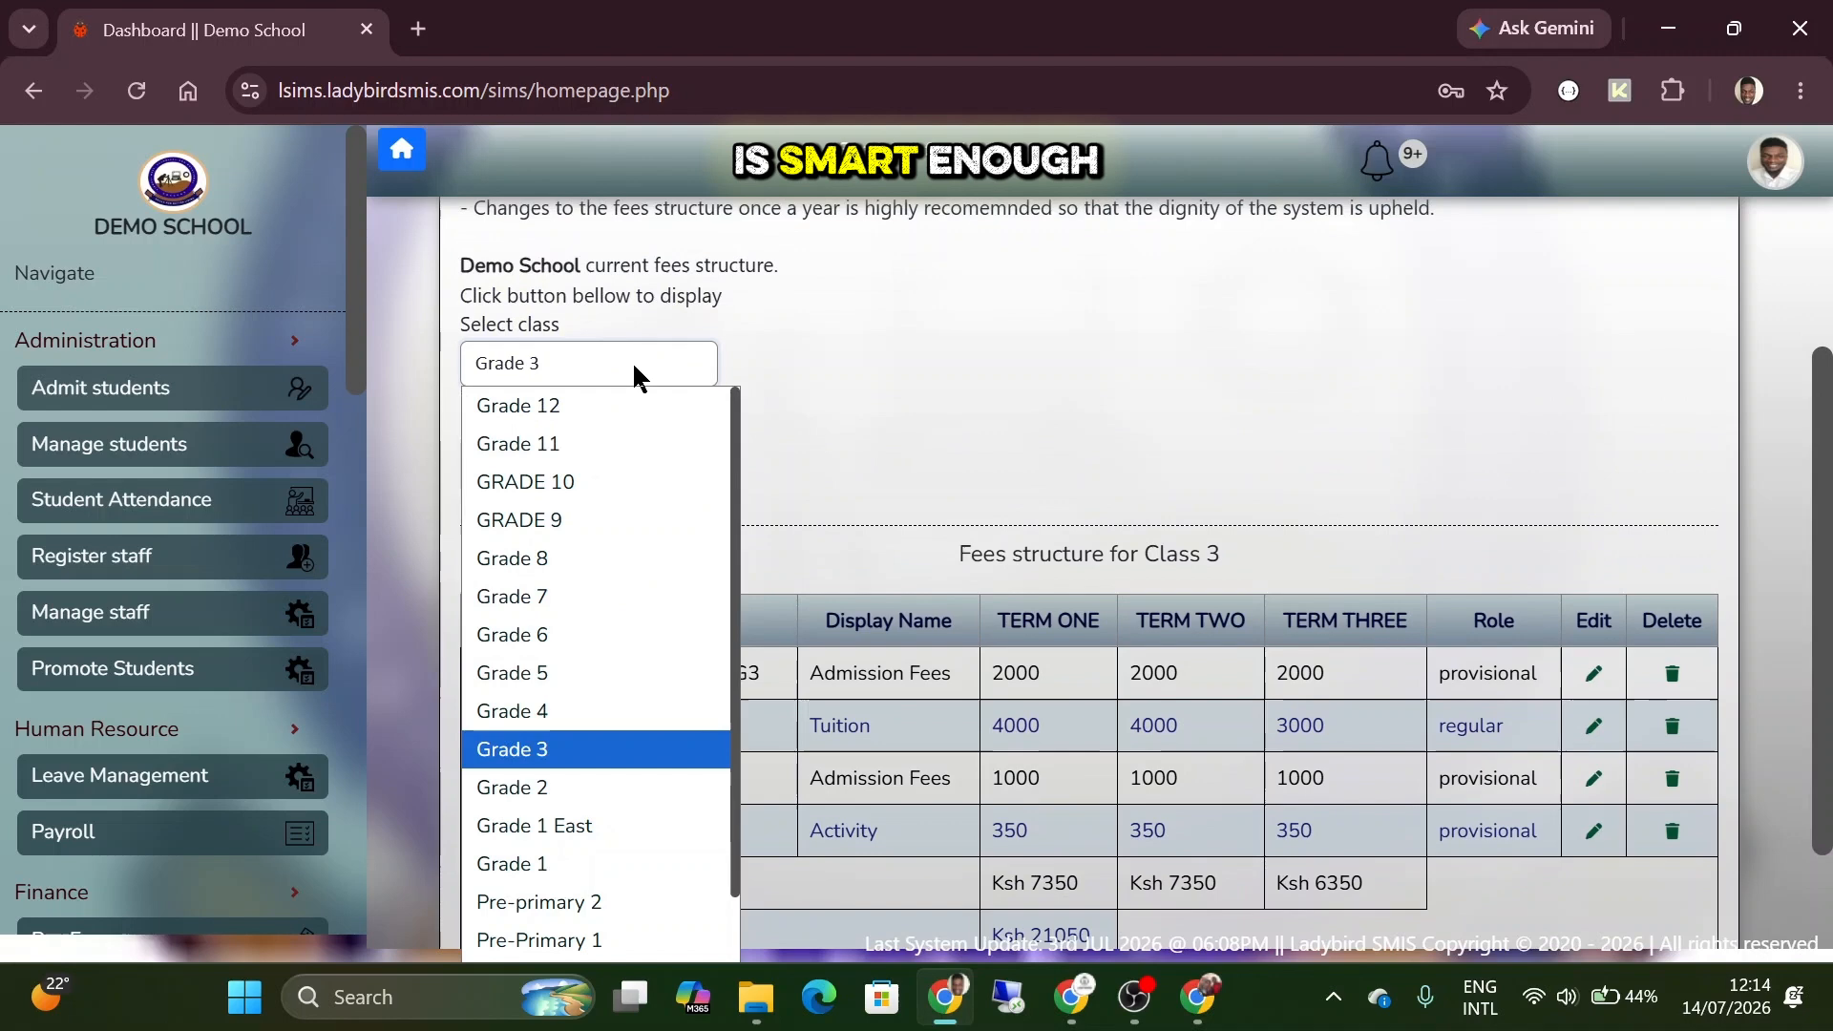
click(592, 903)
click(587, 434)
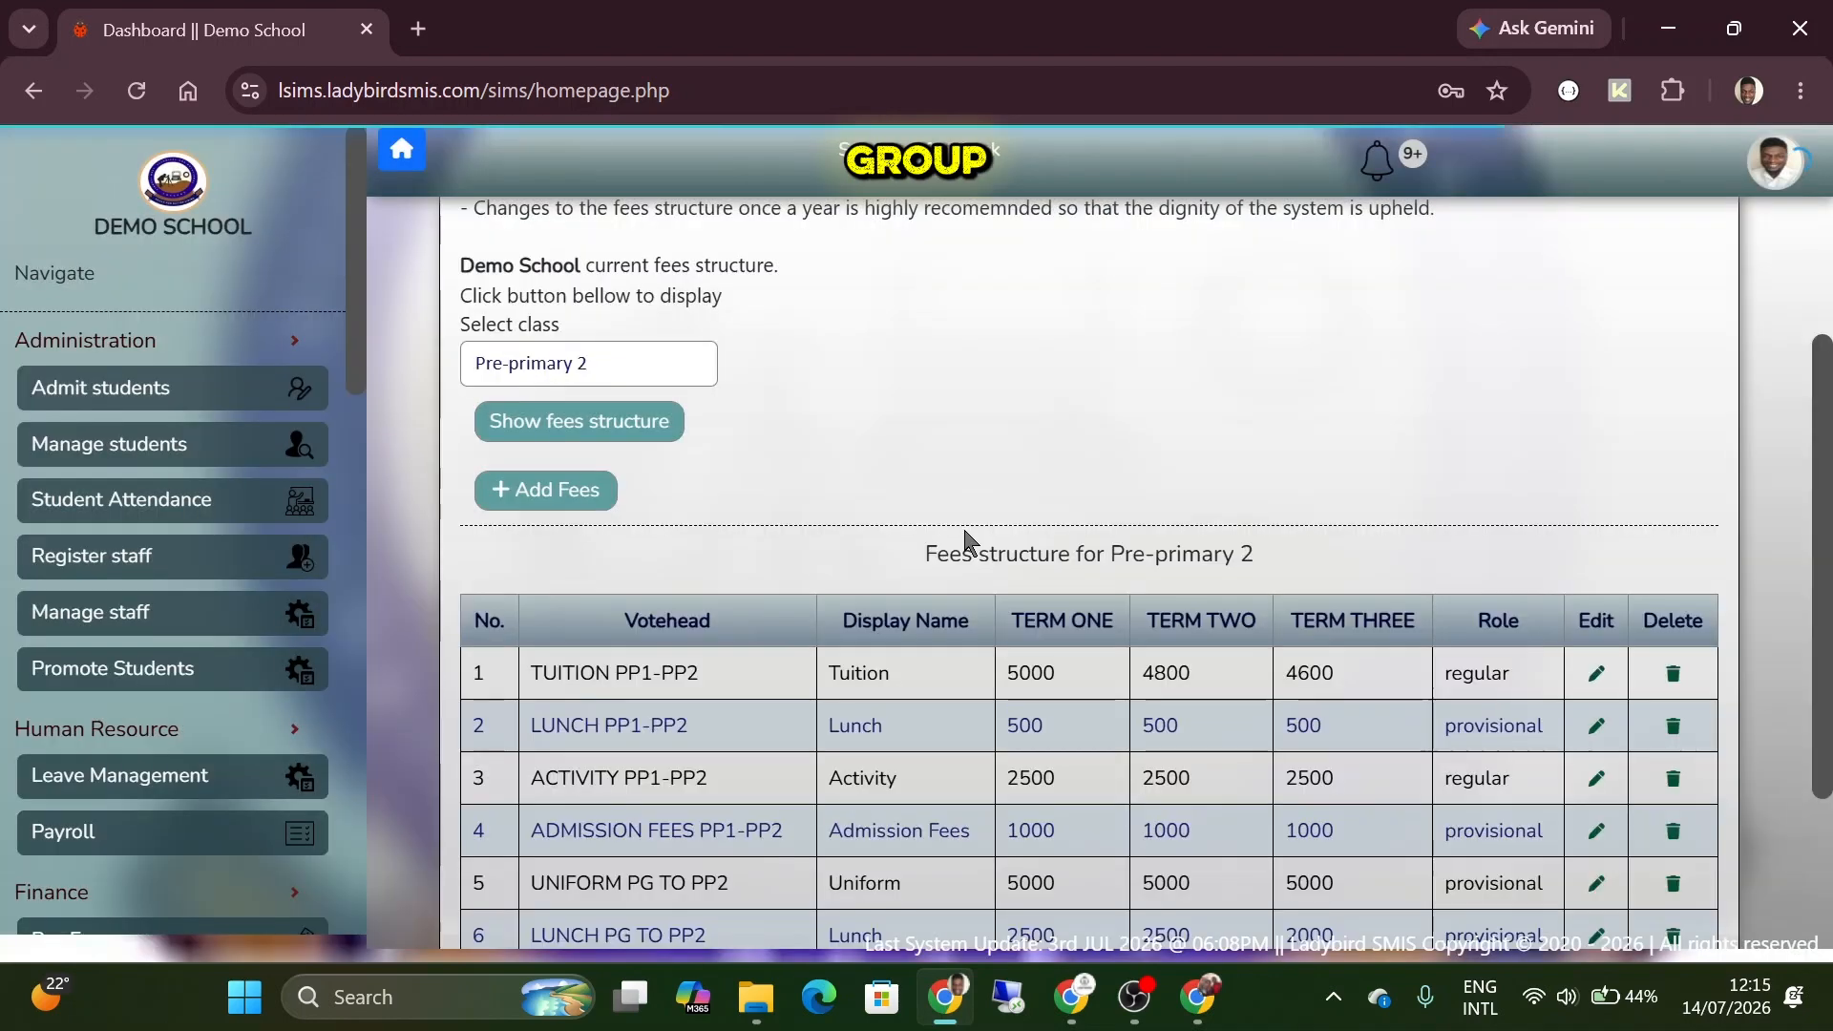
scroll(931, 521, down, 1)
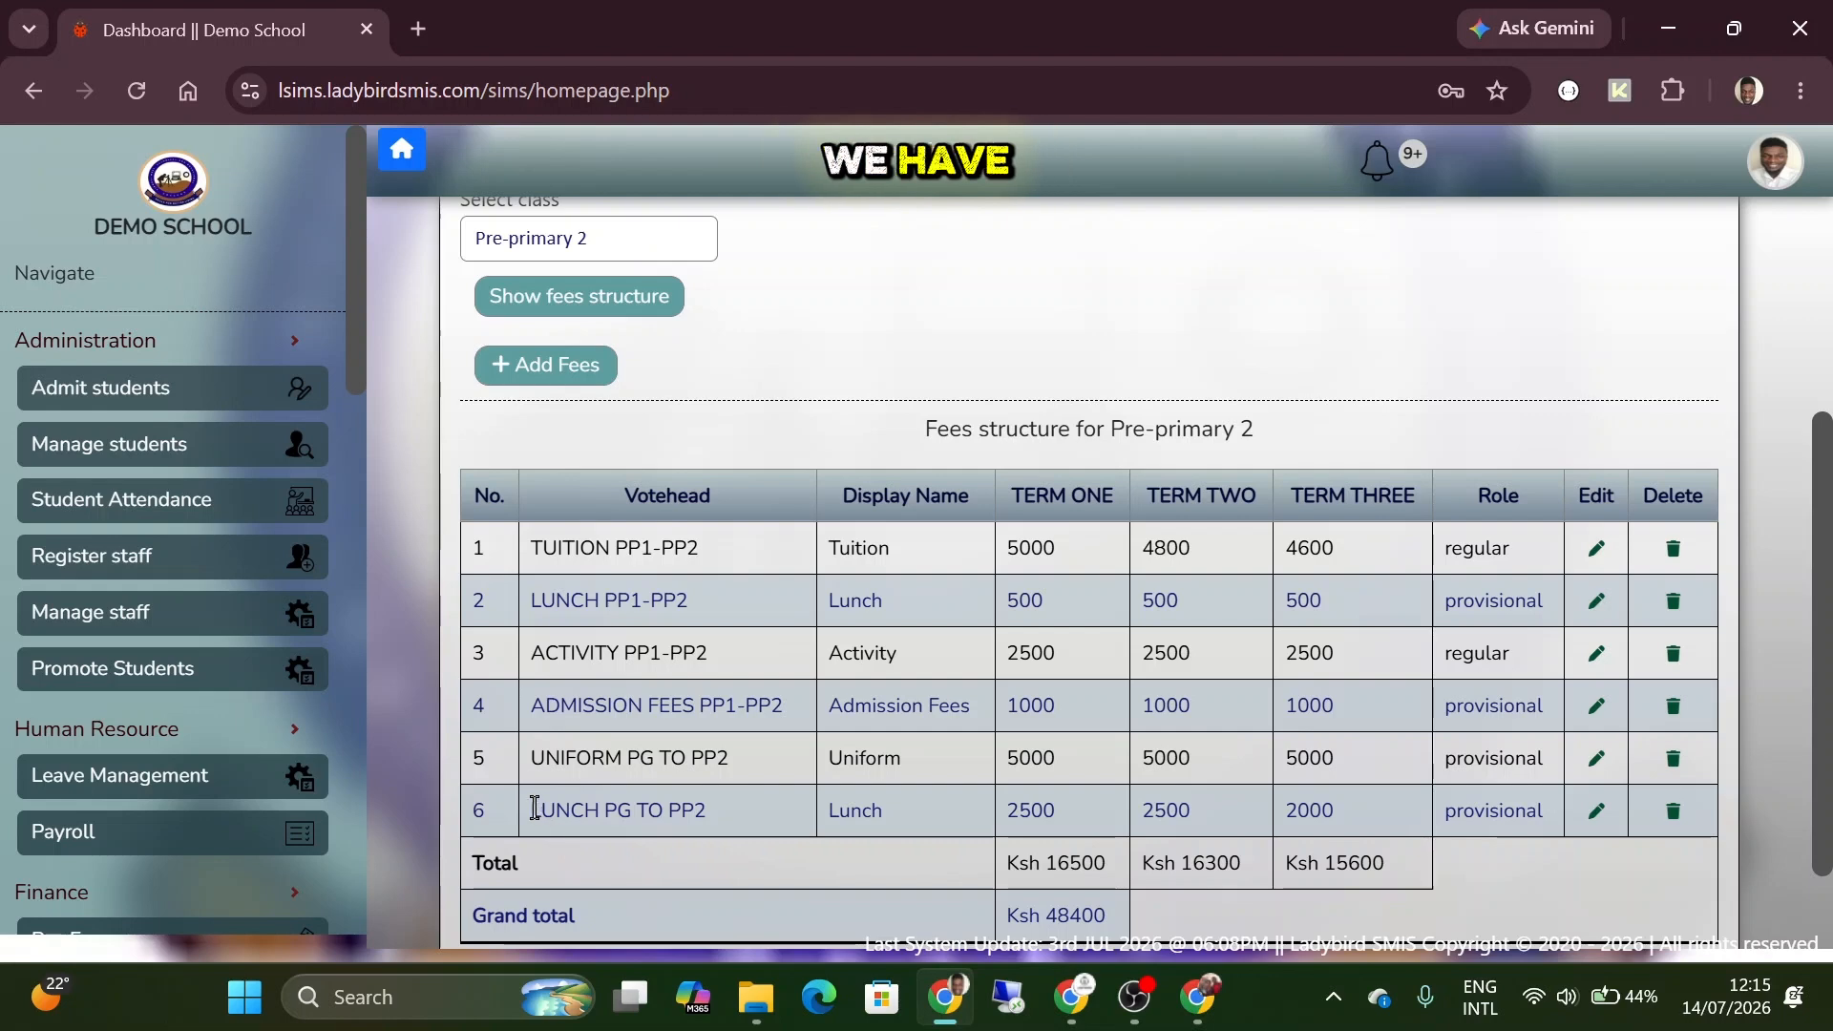
drag(534, 808, 720, 805)
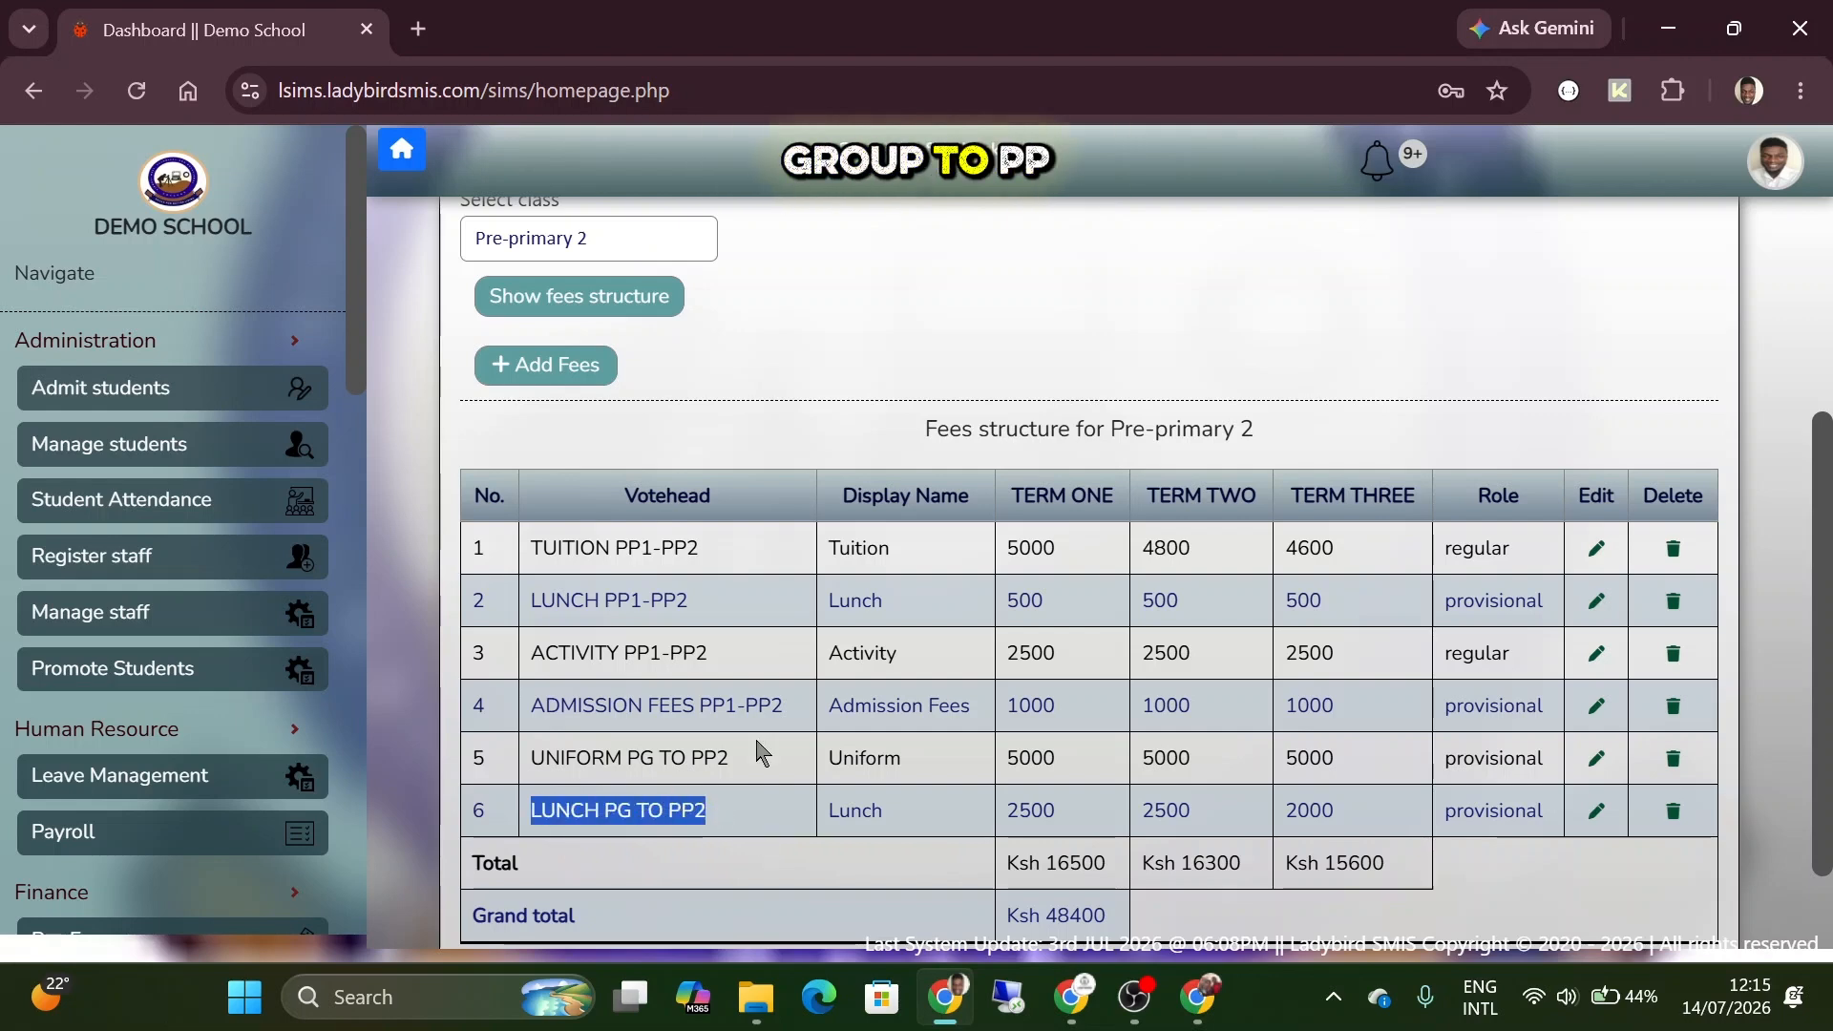
Display the Pre-Primary 1 fees structure and check it for the LUNCH PG TO PP2 votehead.
click(668, 256)
click(599, 811)
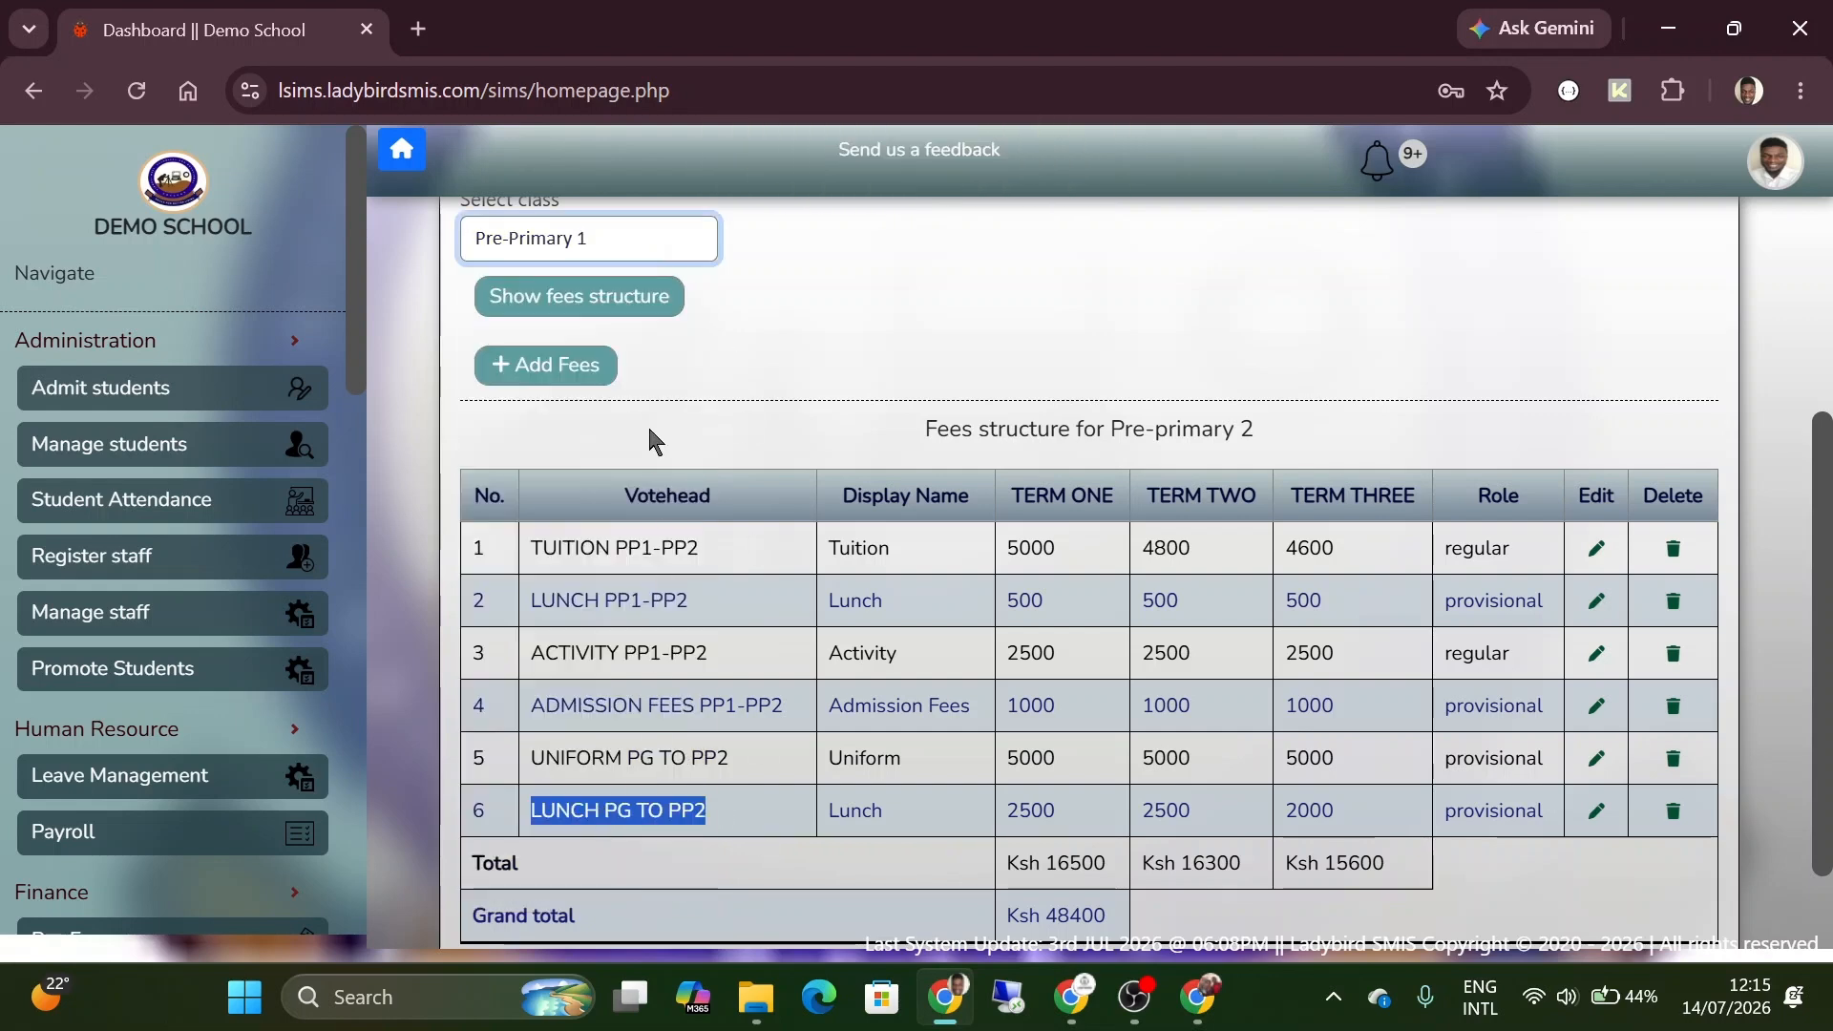
click(607, 316)
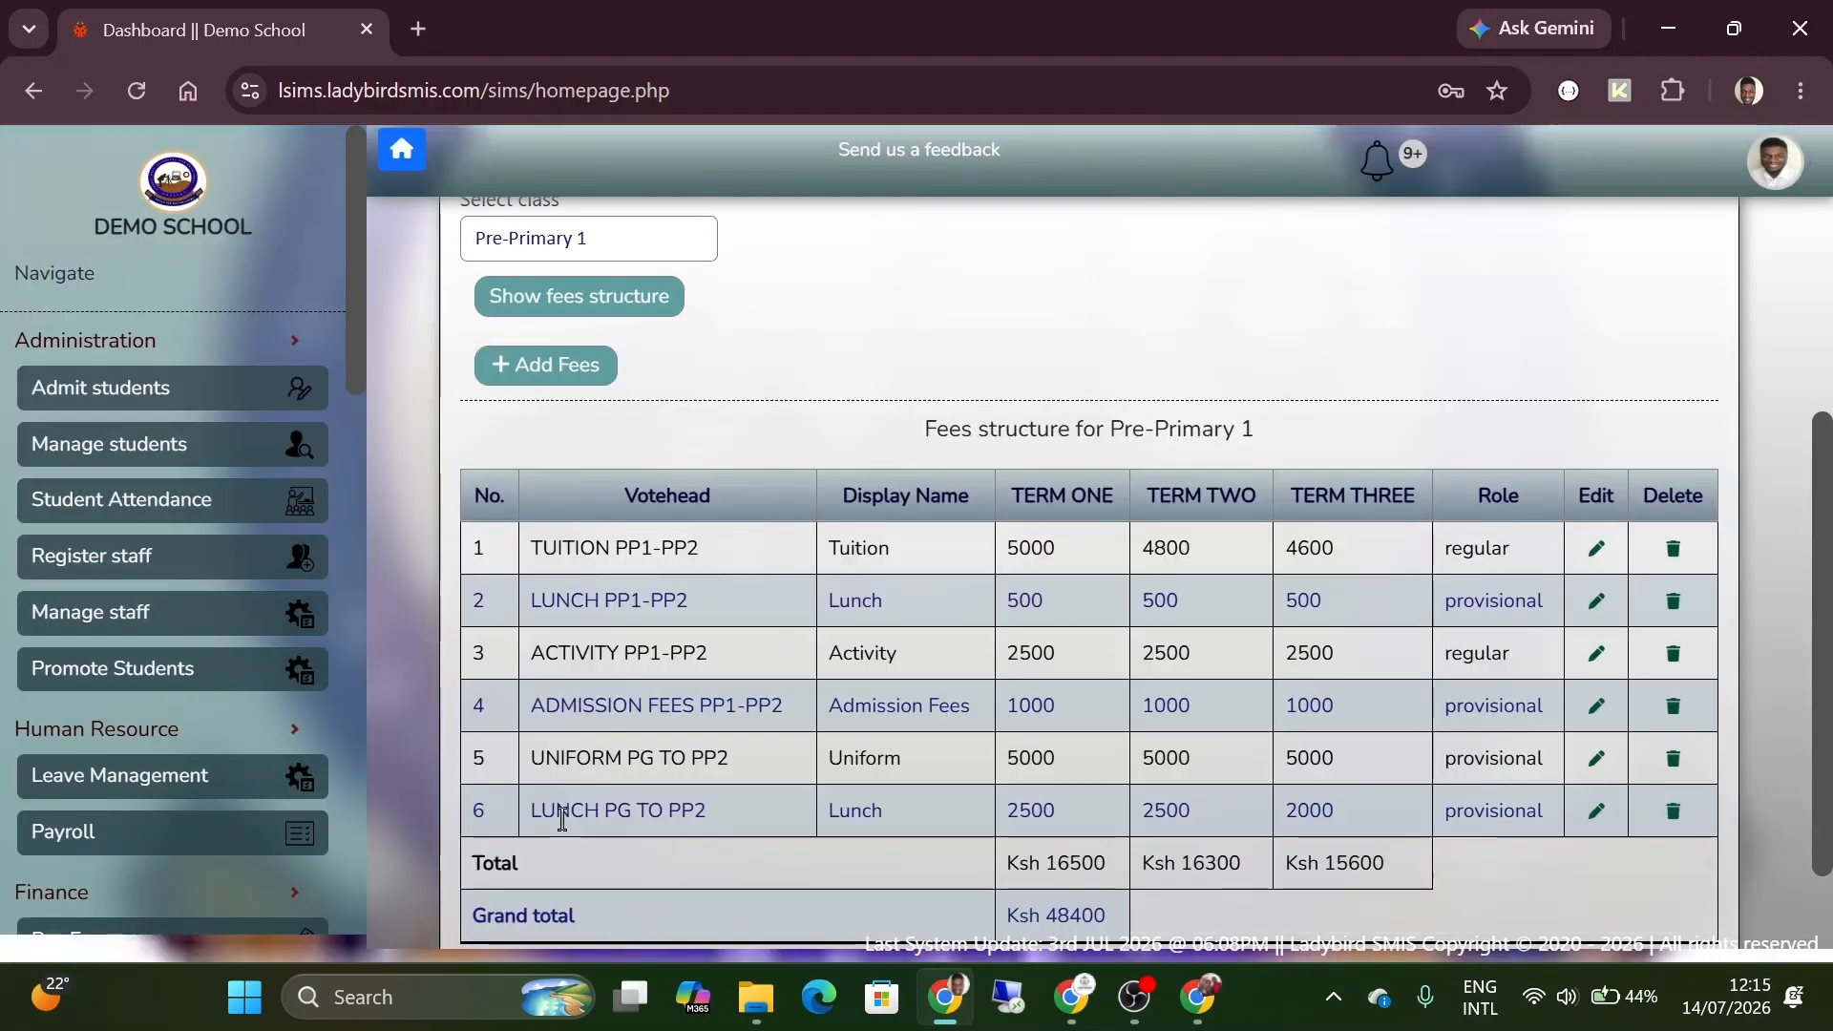
drag(555, 811, 688, 817)
click(684, 810)
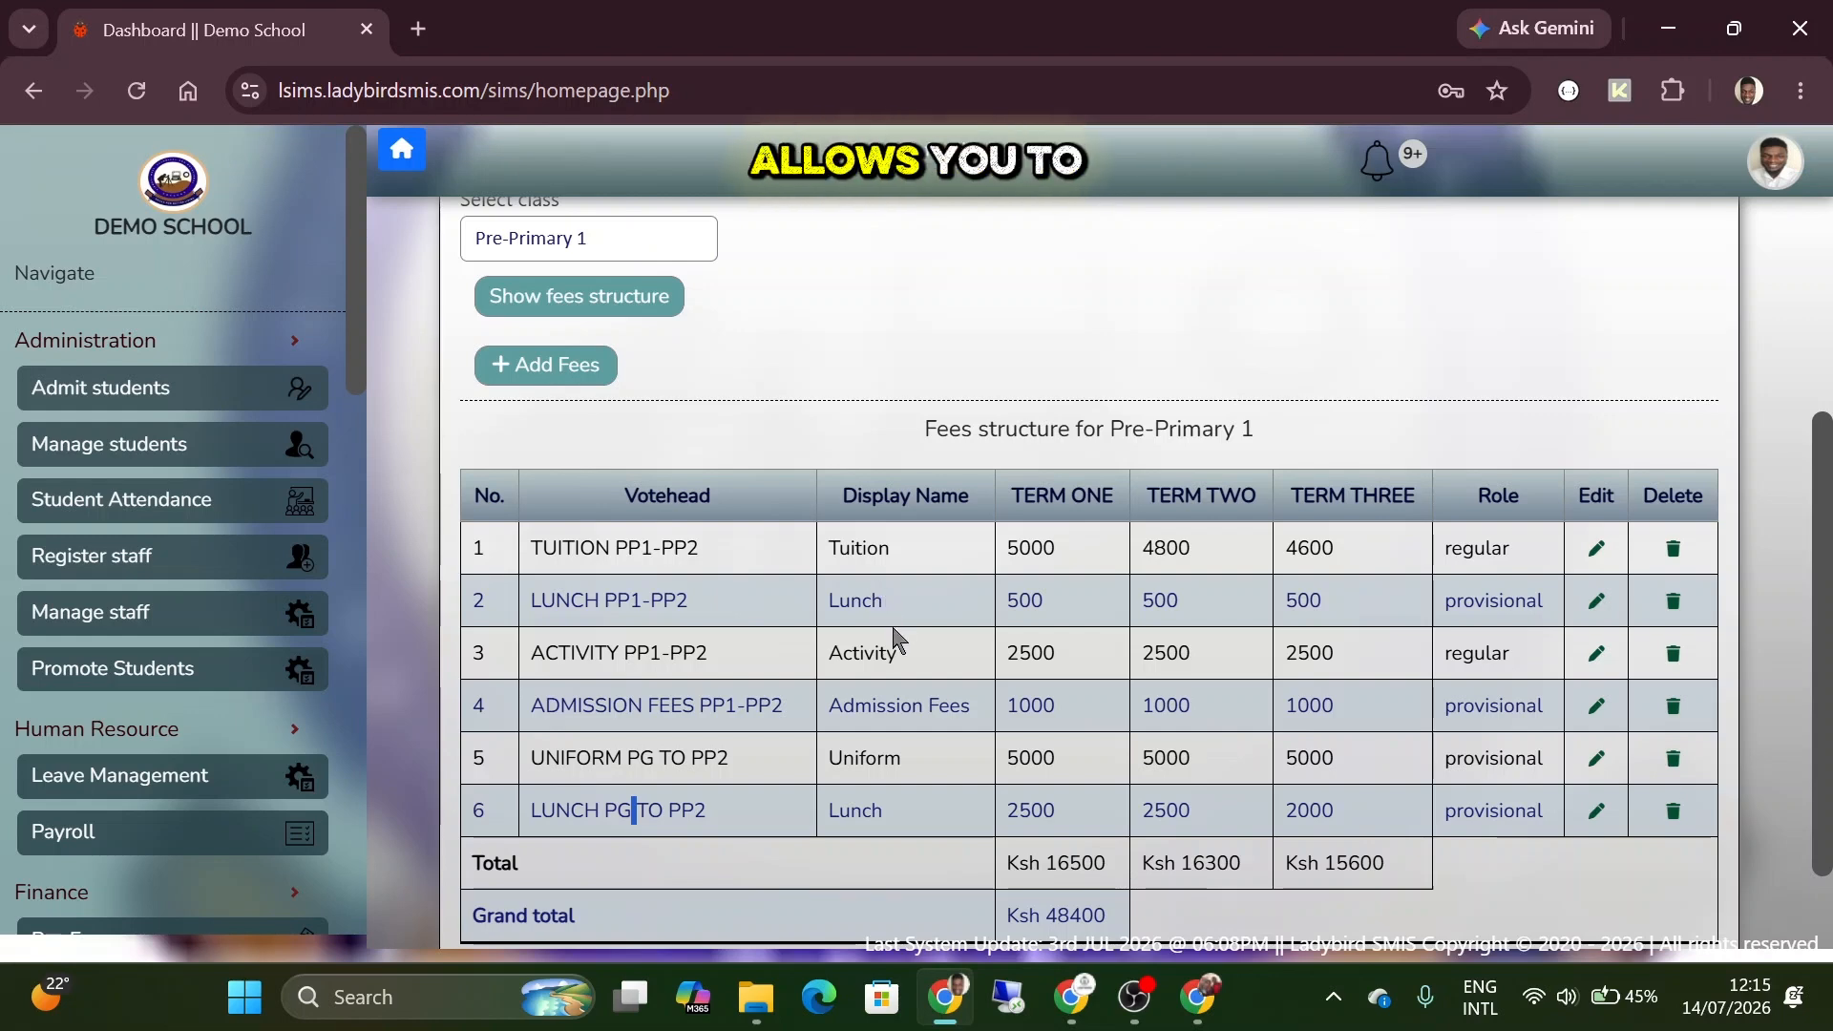
scroll(897, 640, up, 1)
scroll(897, 640, up, 1)
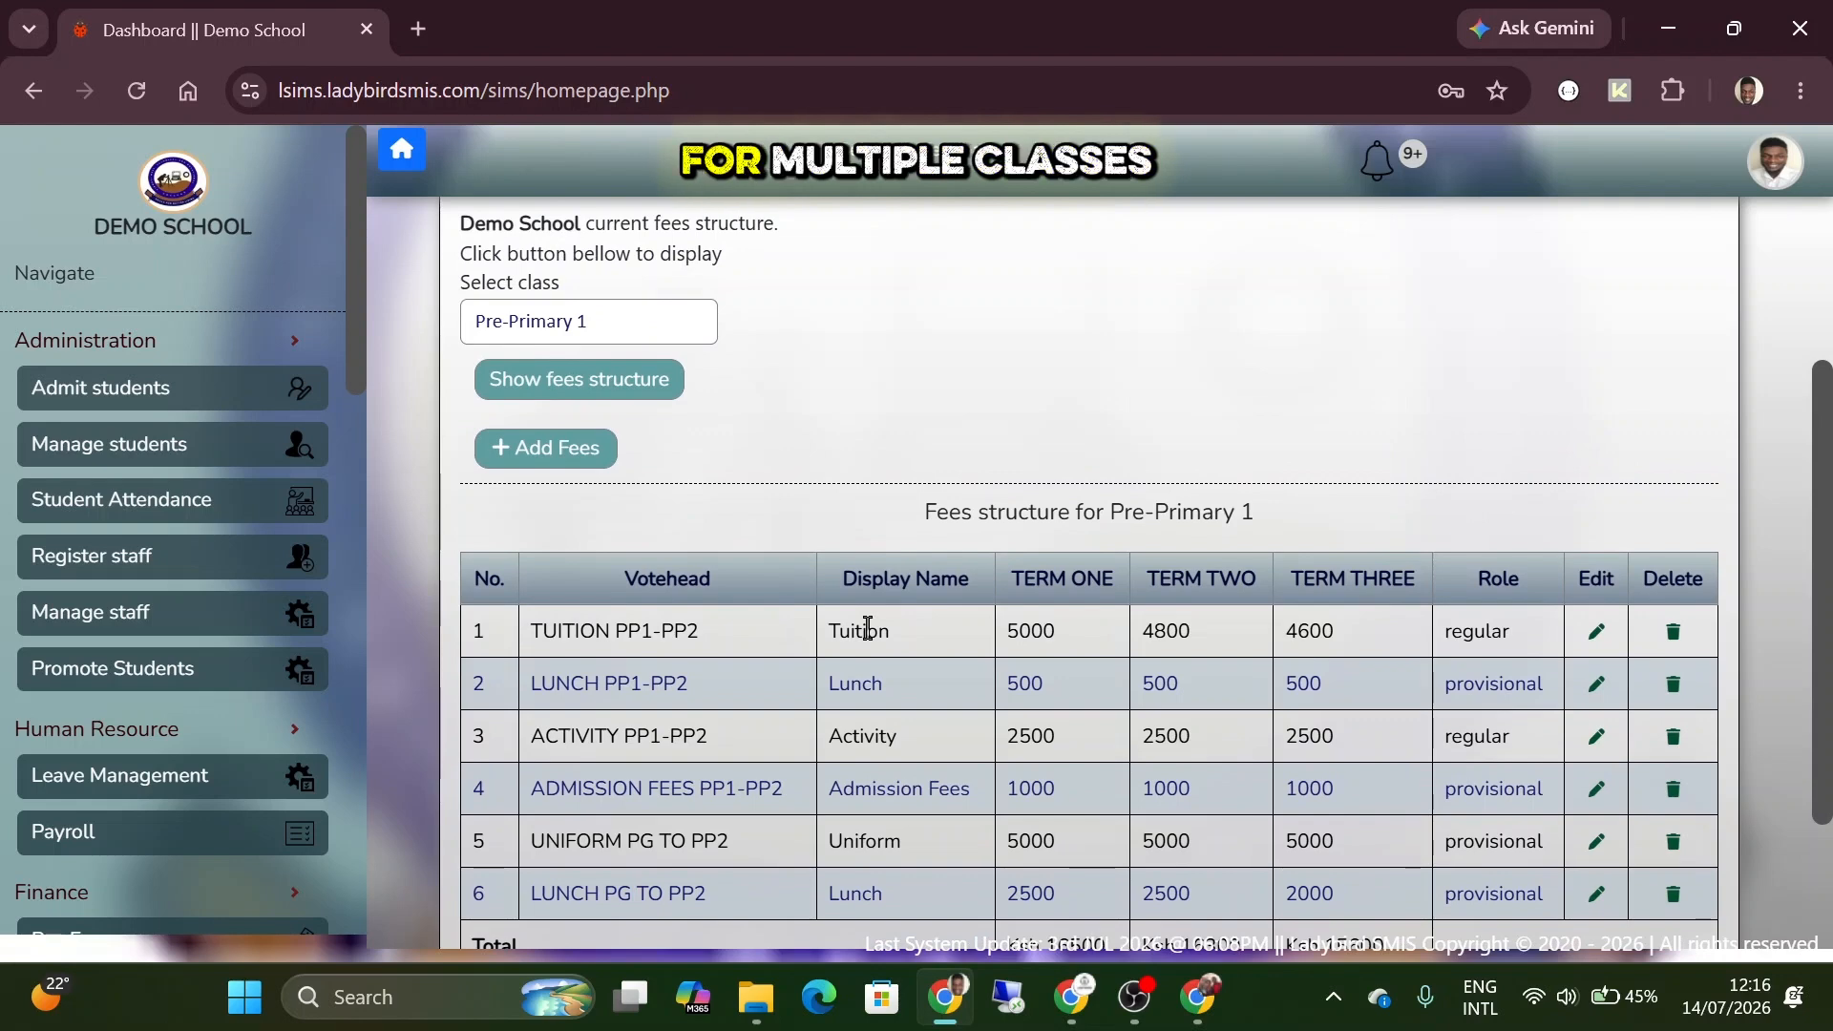
scroll(867, 627, up, 5)
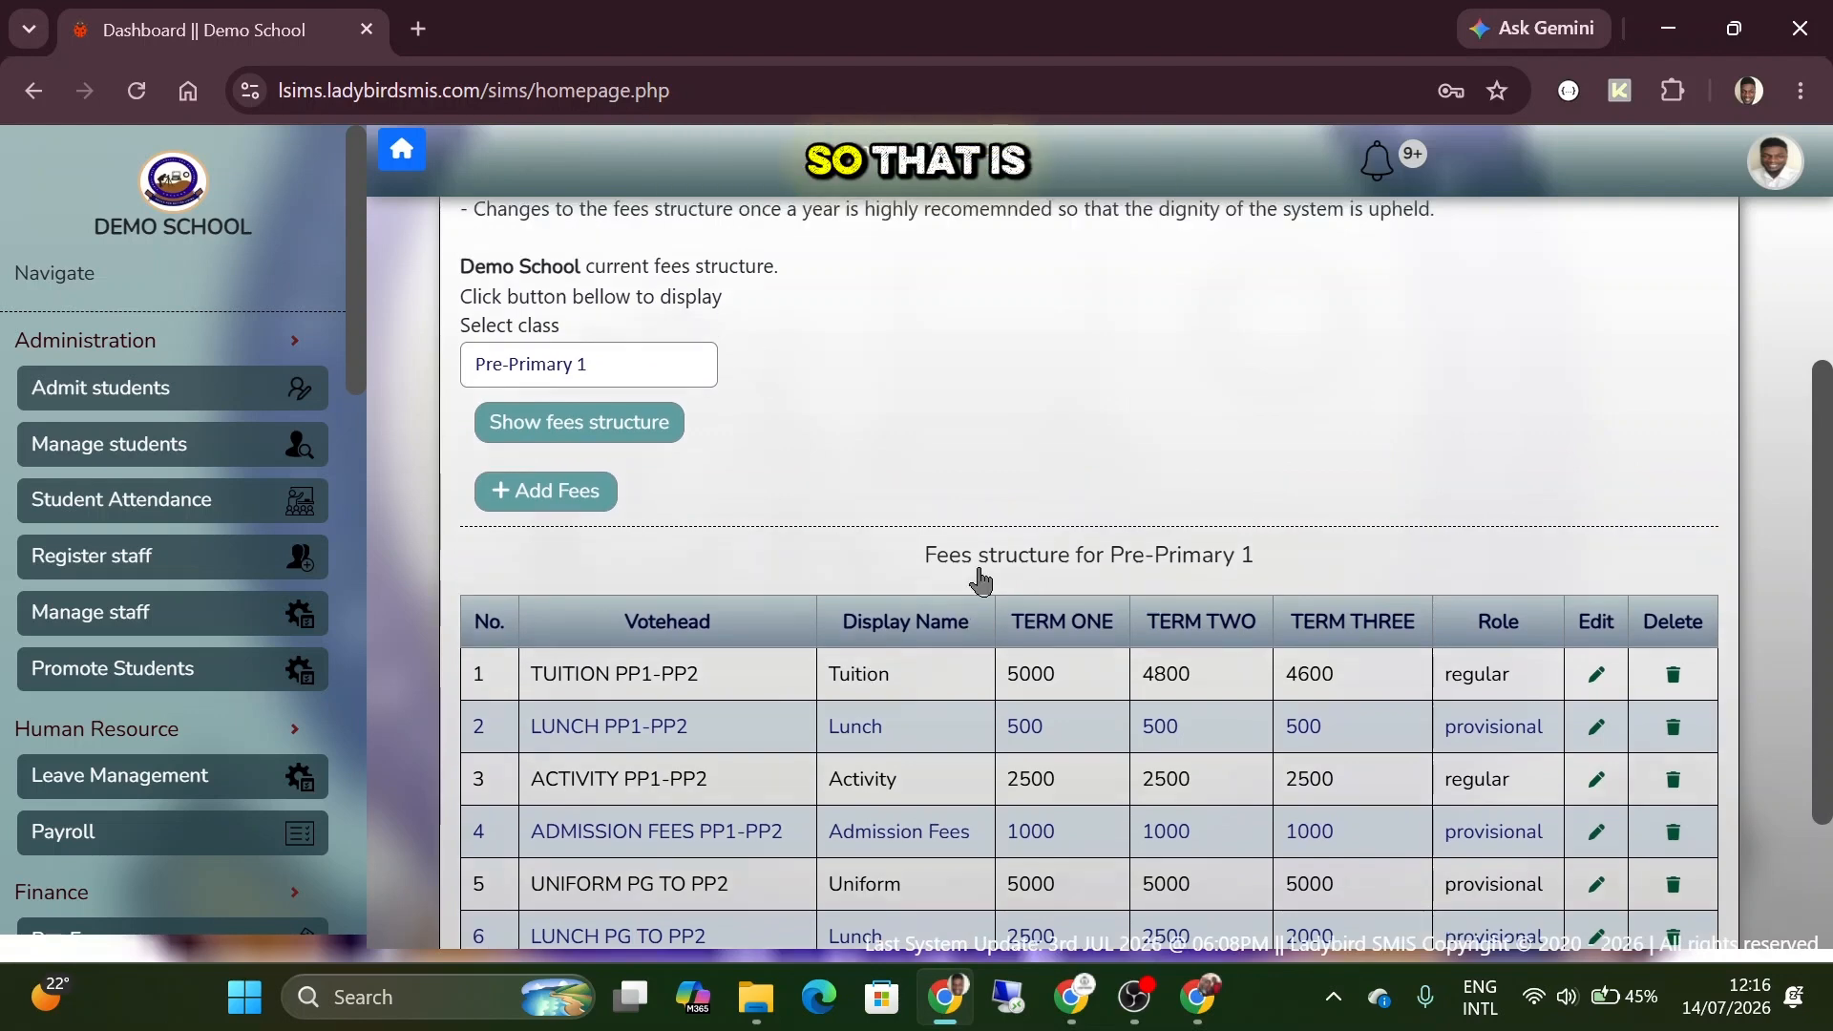
scroll(979, 568, down, 2)
scroll(981, 579, down, 2)
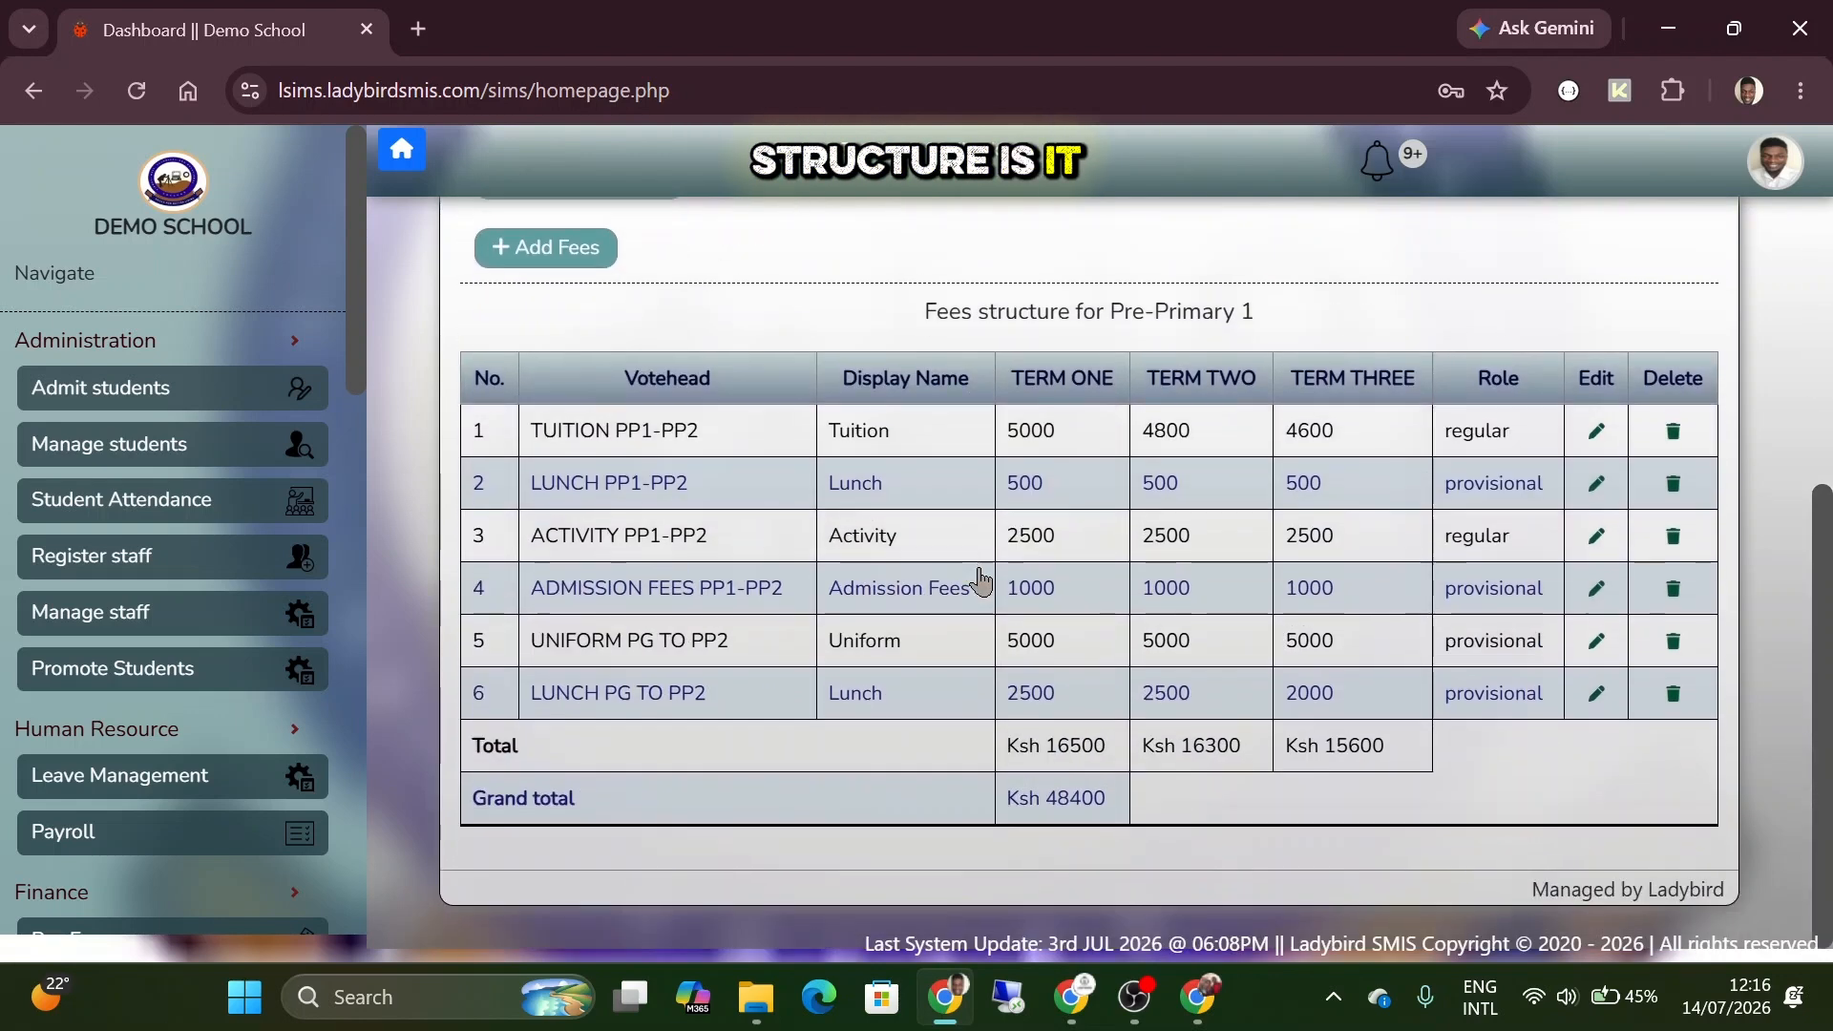